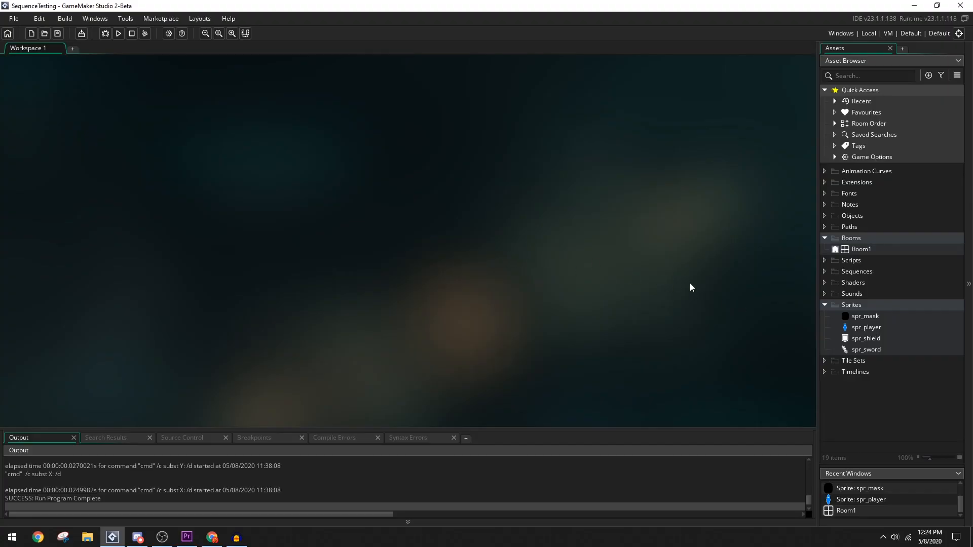
Step: Open the mask, player, shield and sword sprites one after another to examine their images
left_click(875, 317)
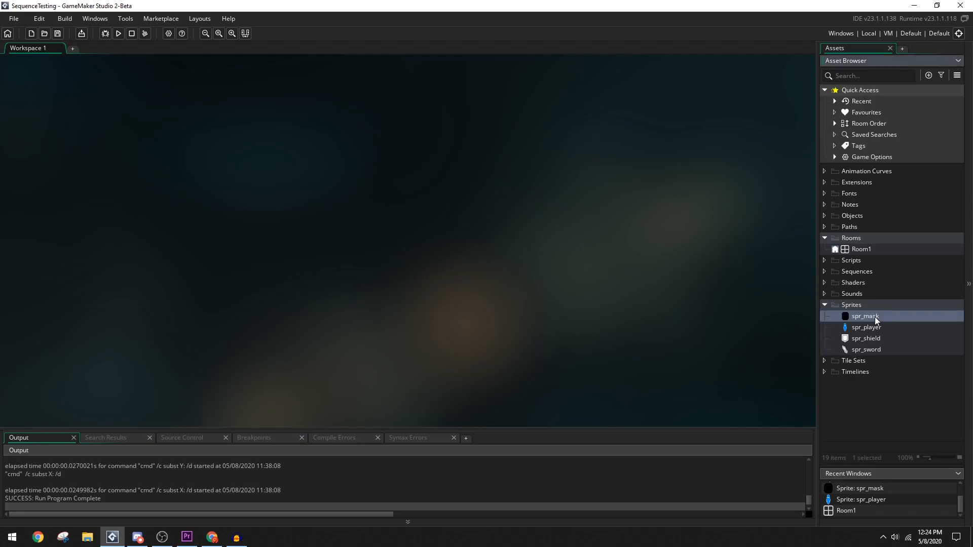
double_click(865, 316)
double_click(866, 327)
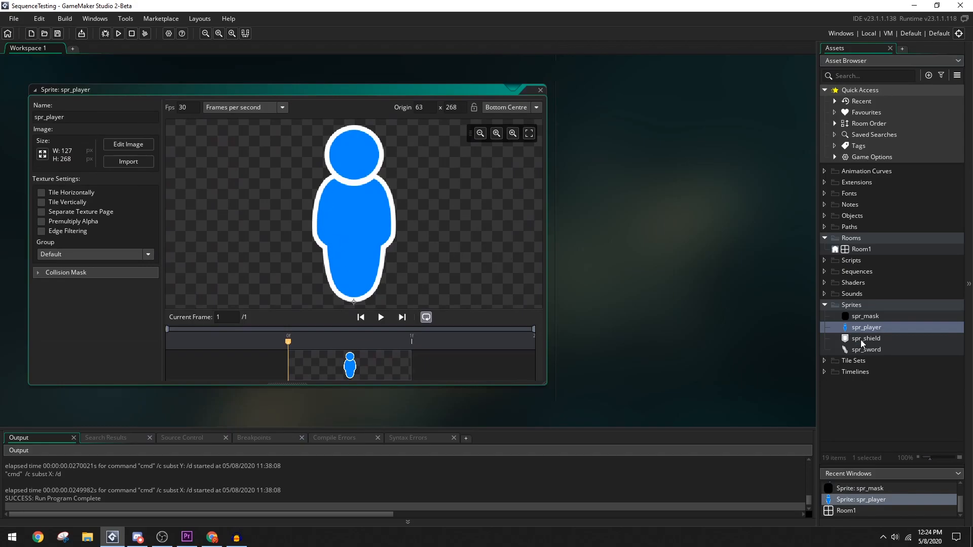
double_click(886, 339)
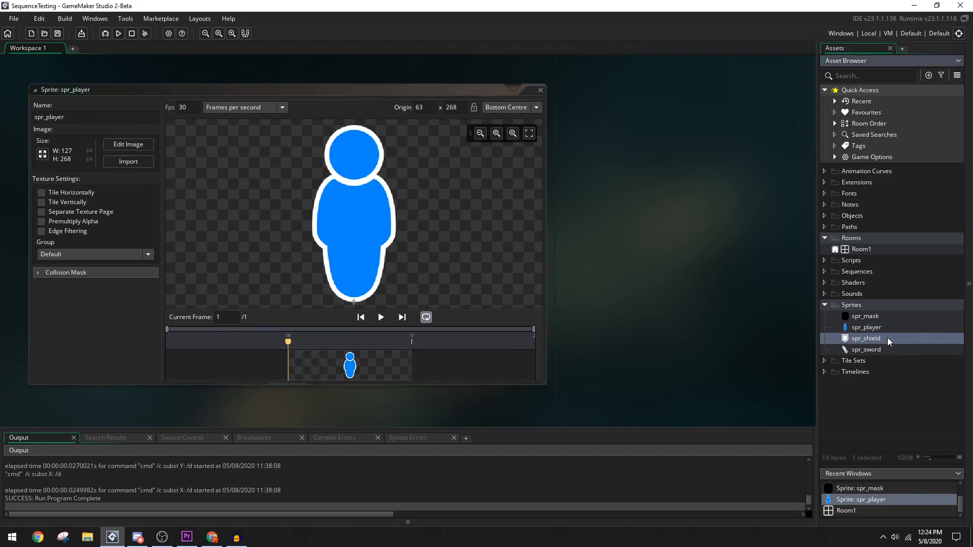
double_click(867, 349)
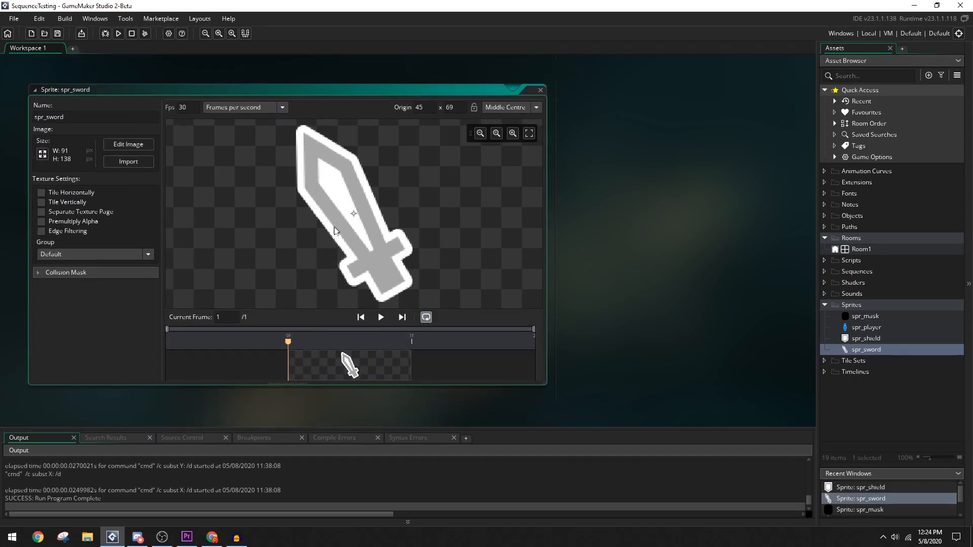
Step: Create a new sequence asset in the Sequences group and enlarge its track and timeline area
left_click(853, 275)
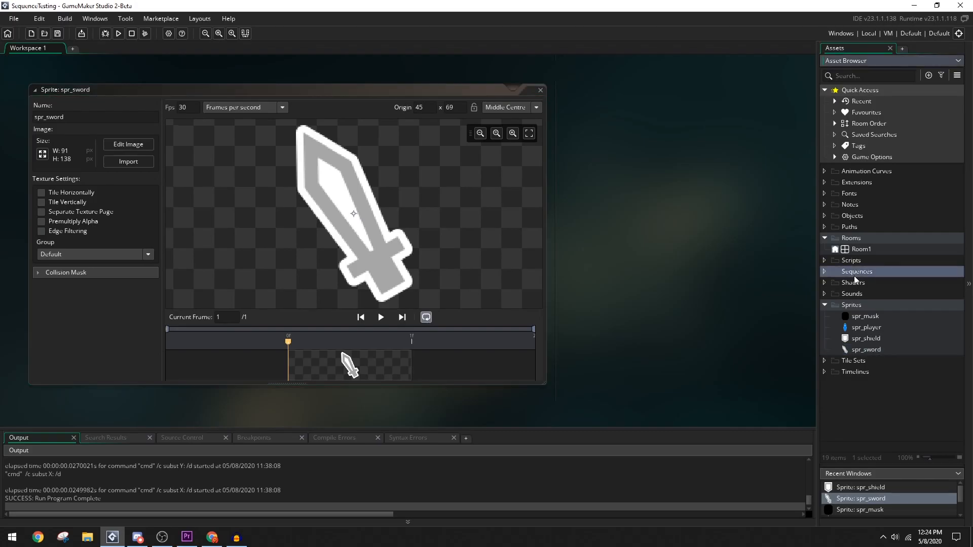
right_click(856, 275)
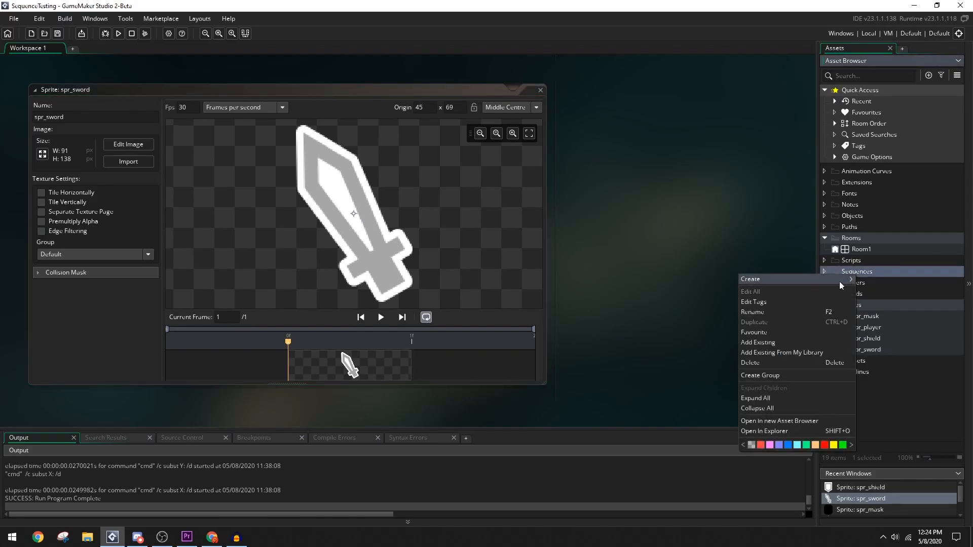
mouse_move(838, 282)
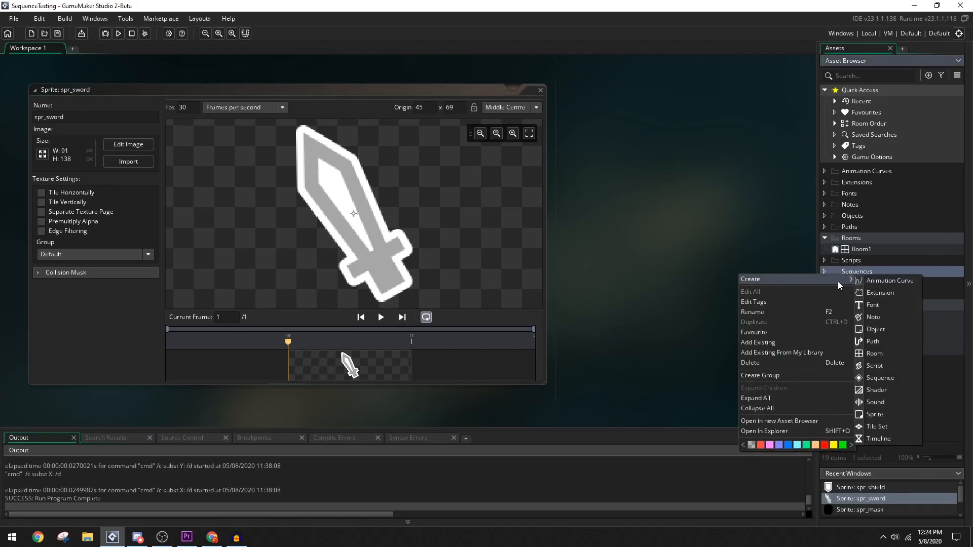
left_click(900, 378)
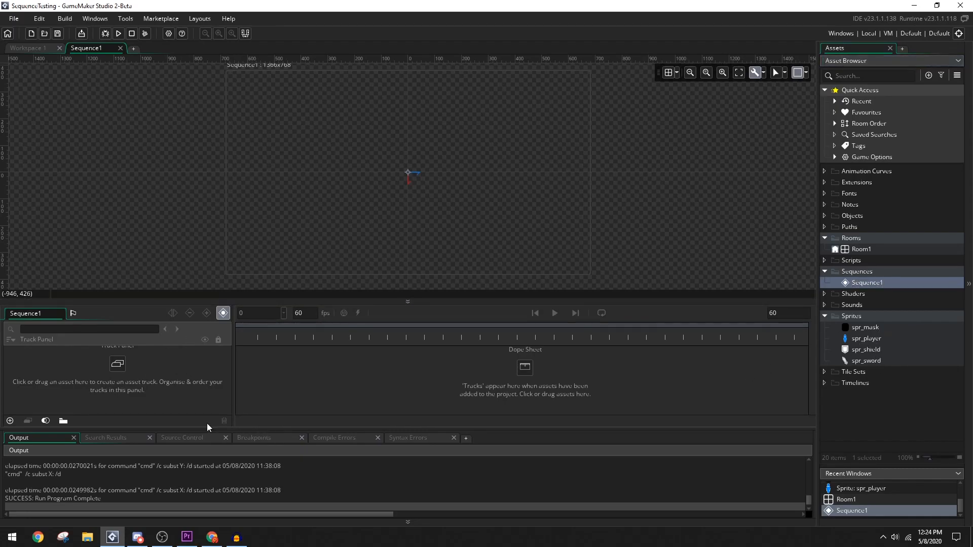
left_click_drag(201, 427, 195, 476)
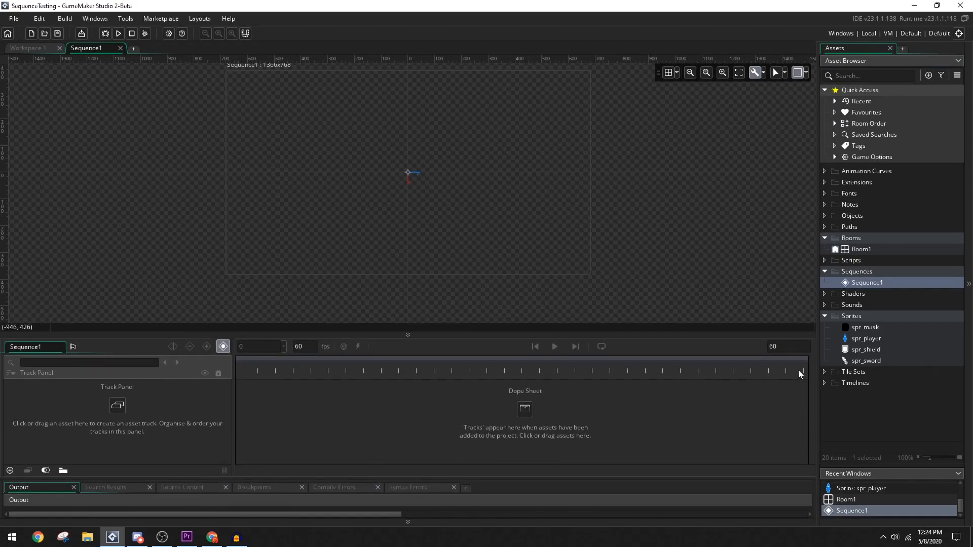
Step: Add spr_player, spr_shield and spr_sword to the sequence as asset tracks, in that order
left_click_drag(859, 339, 176, 406)
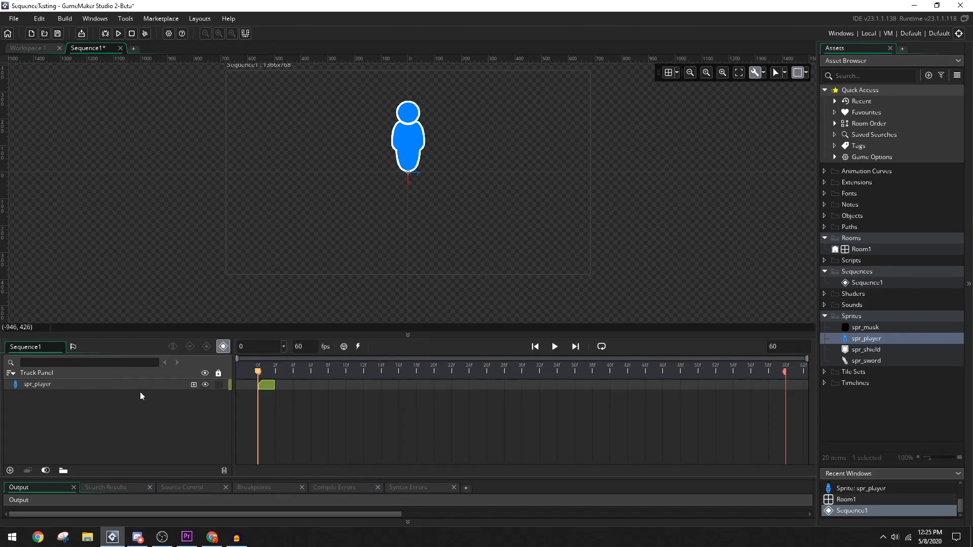
left_click_drag(855, 350, 196, 426)
left_click_drag(870, 364, 115, 431)
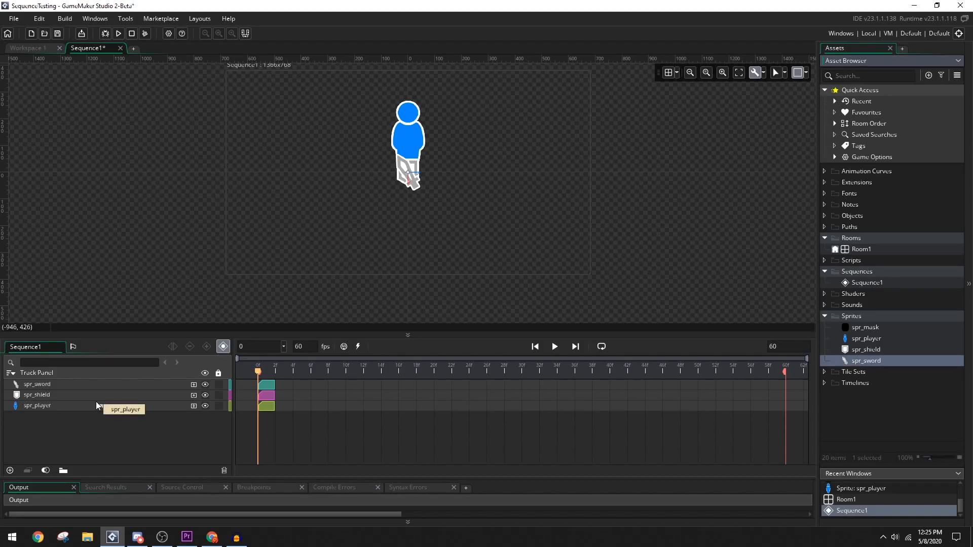
left_click(73, 385)
left_click(71, 397)
left_click(72, 407)
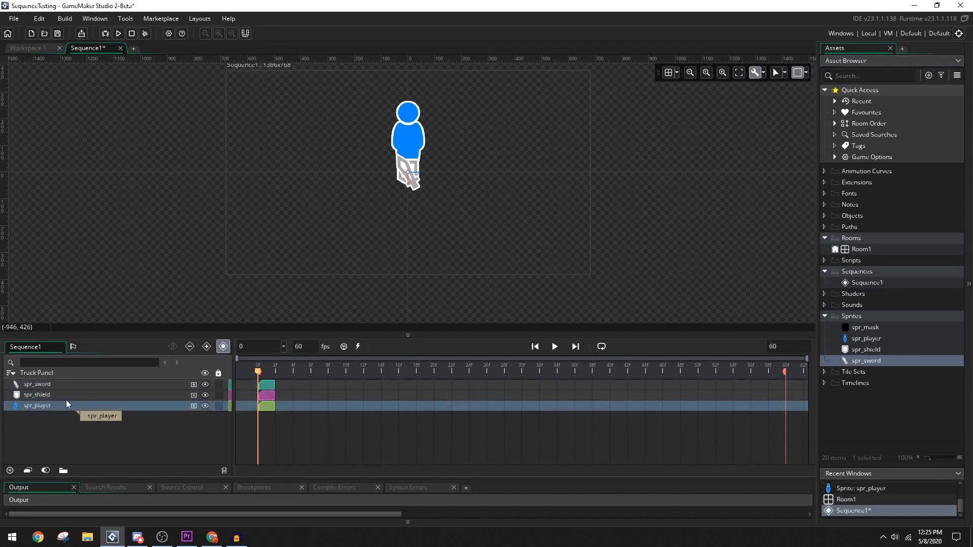
left_click(66, 394)
left_click(65, 385)
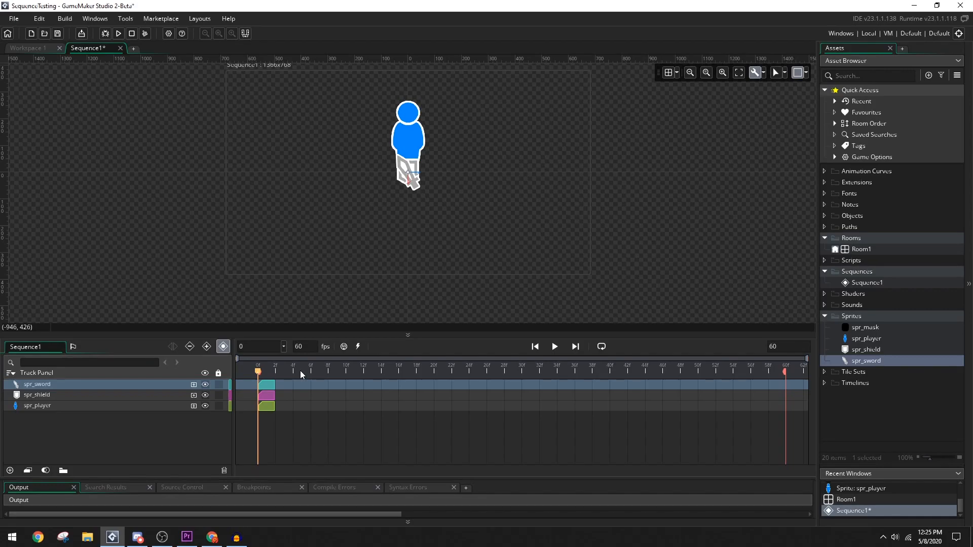
Step: Try a sequence length of 30 frames, and undo the length change
left_click(789, 345)
key("Delete")
key("Delete")
type("30")
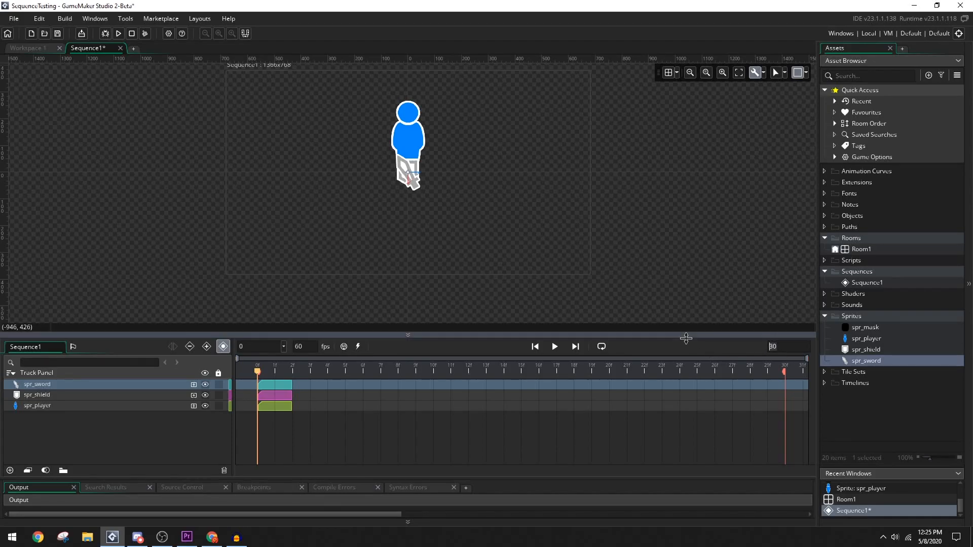
key("ctrl+z")
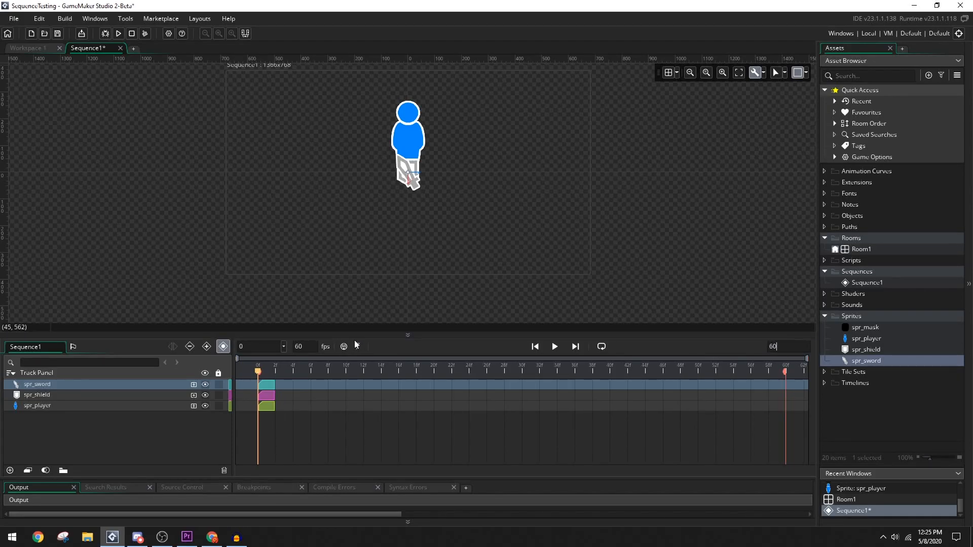
left_click(283, 346)
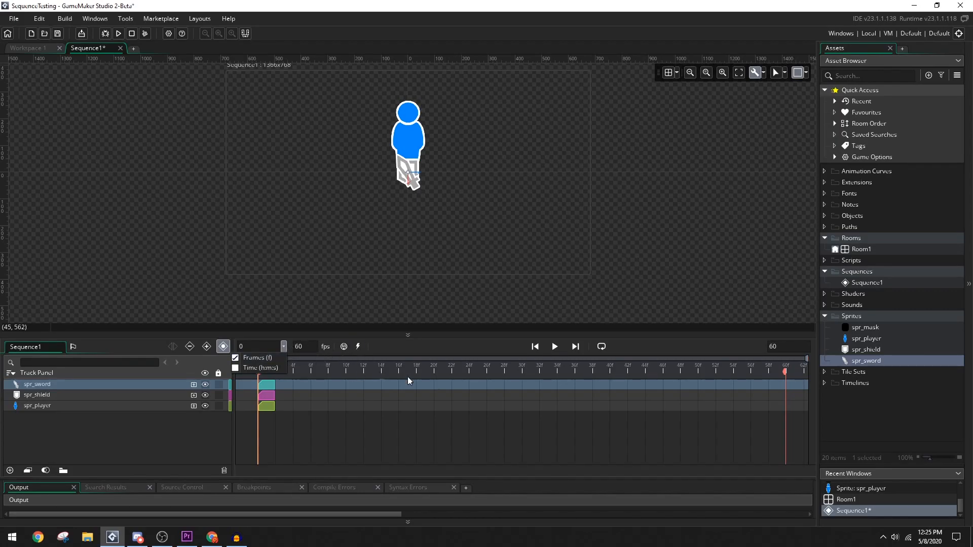
left_click(193, 425)
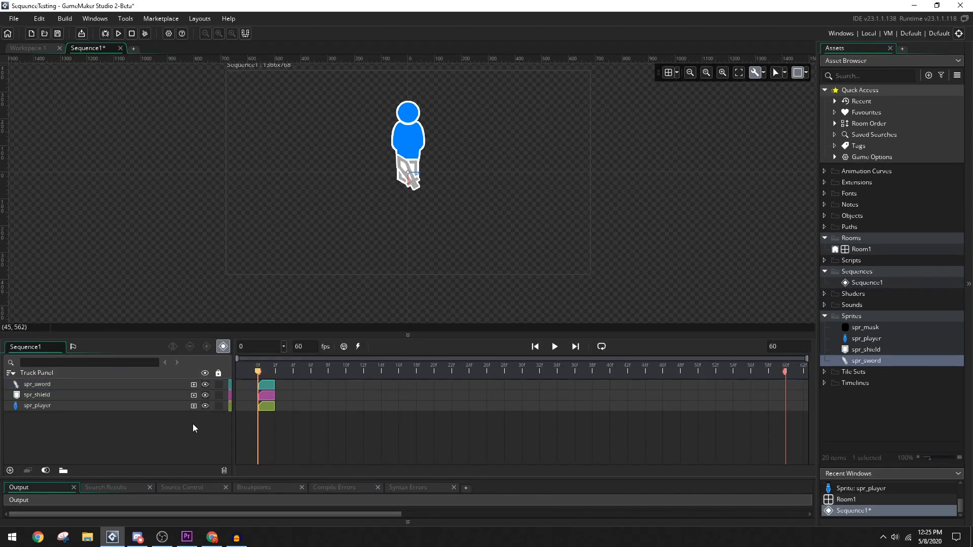
Step: Extend the spr_player clip to the end of the sequence at frame 60
left_click(144, 408)
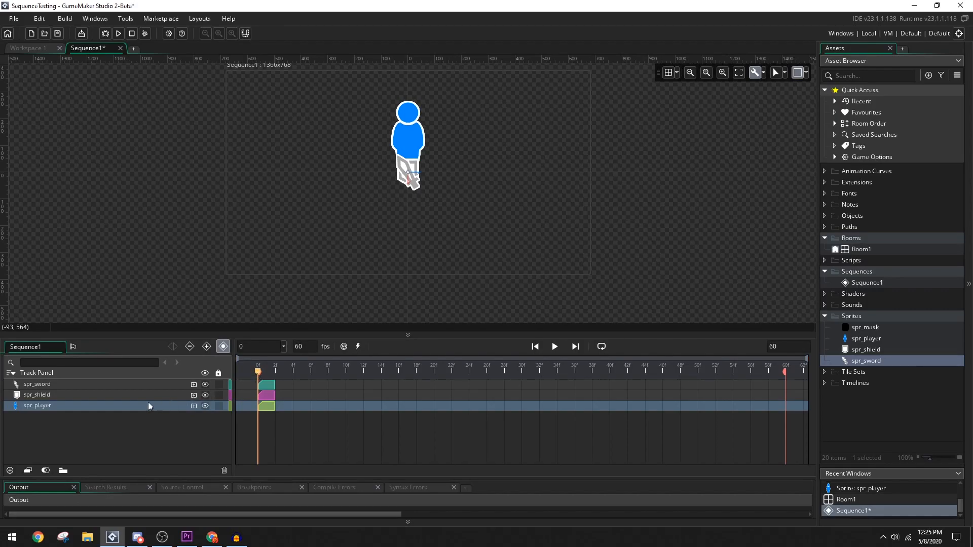
left_click(272, 408)
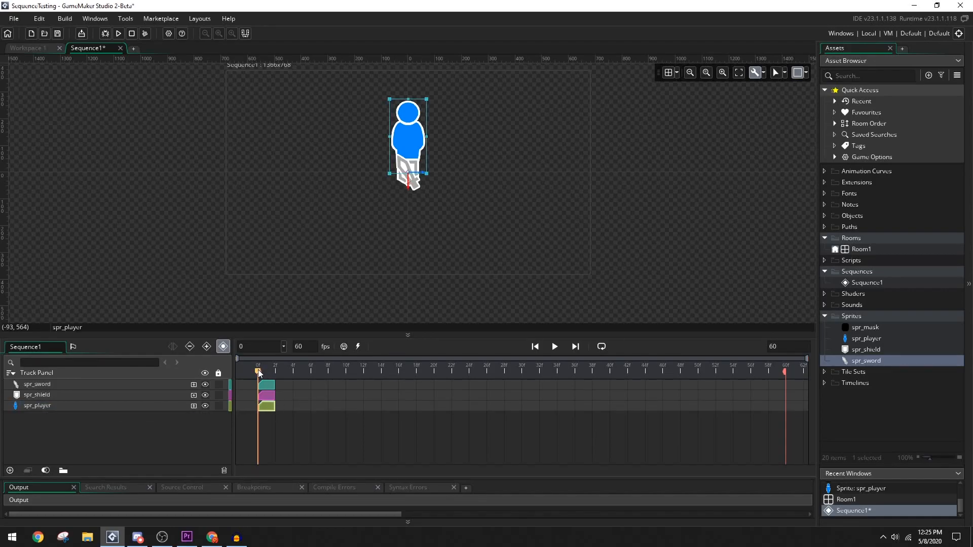
mouse_move(258, 373)
left_mouse_down()
mouse_move(452, 373)
mouse_move(258, 374)
left_mouse_up()
left_click_drag(273, 408, 786, 413)
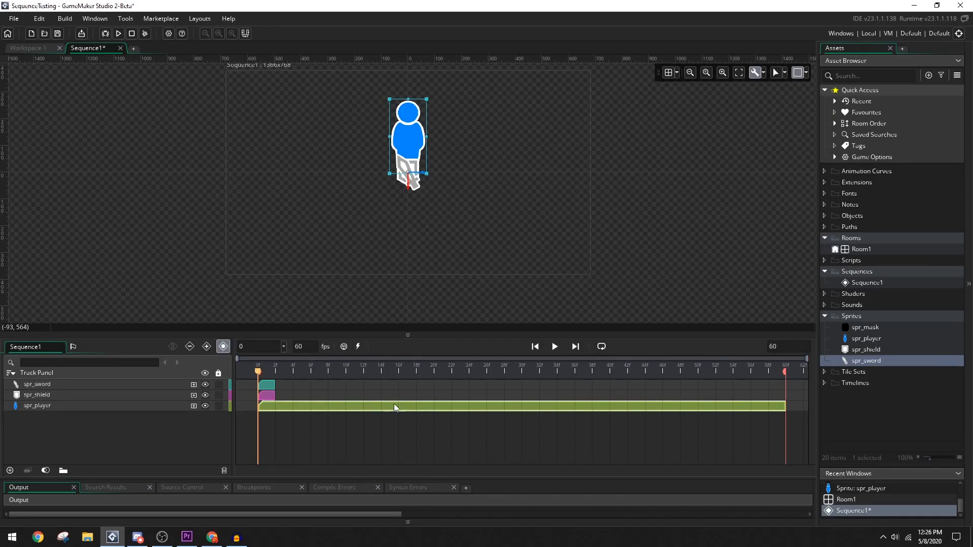
Step: Extend the spr_shield and spr_sword clips to frame 60, matching the player's clip
left_click_drag(259, 369, 786, 401)
left_click(266, 400)
left_click(273, 385)
left_click_drag(272, 384, 785, 383)
left_click(473, 218)
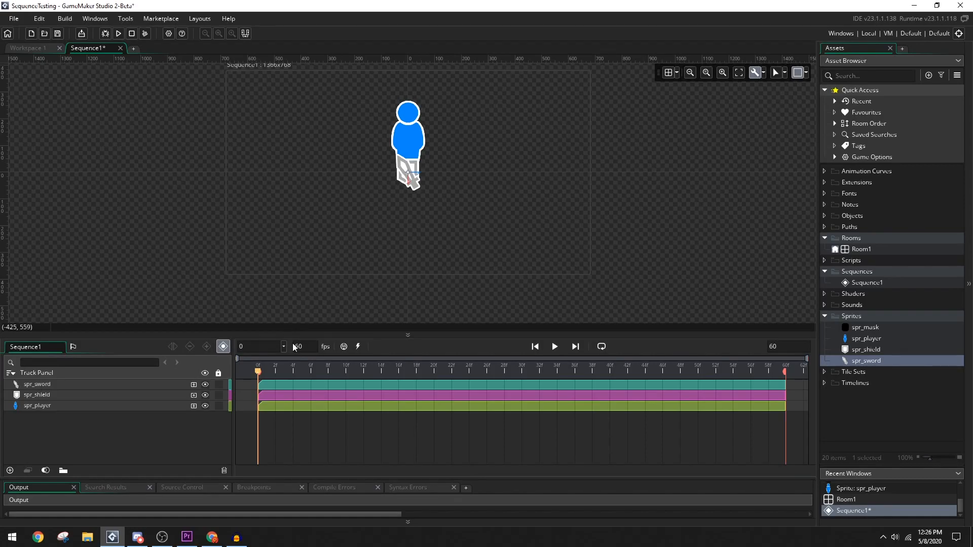
Step: Place the player near the canvas's left side at frame 0, at about X -519, Y 83, and expand its Position parameter track
left_click(171, 408)
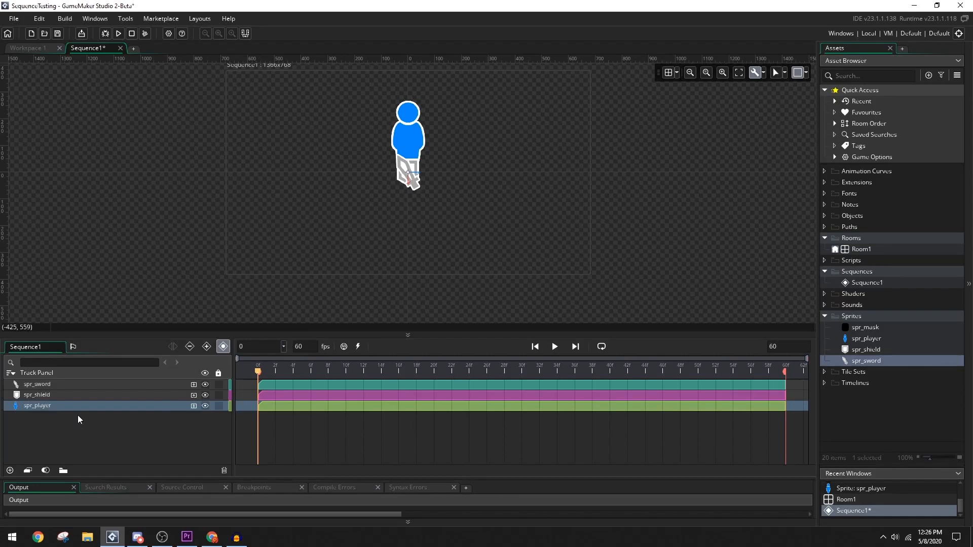
left_click_drag(401, 138, 264, 156)
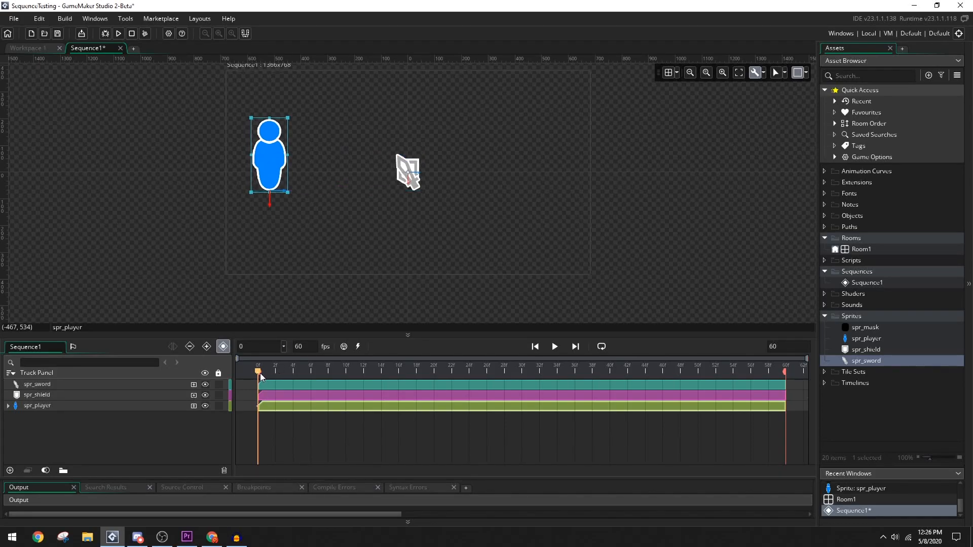
left_click(8, 406)
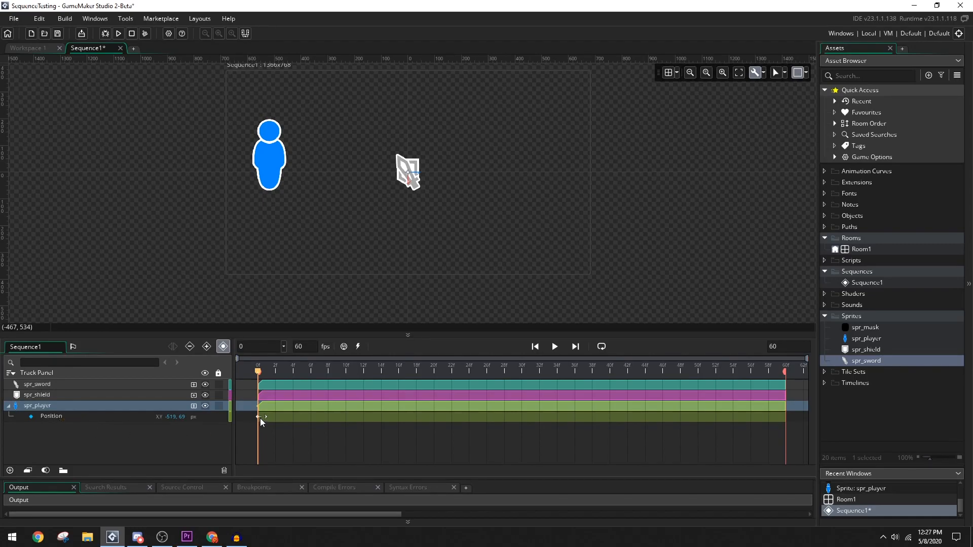
left_click_drag(257, 370, 275, 370)
left_click_drag(274, 373, 256, 370)
left_click_drag(275, 181, 274, 179)
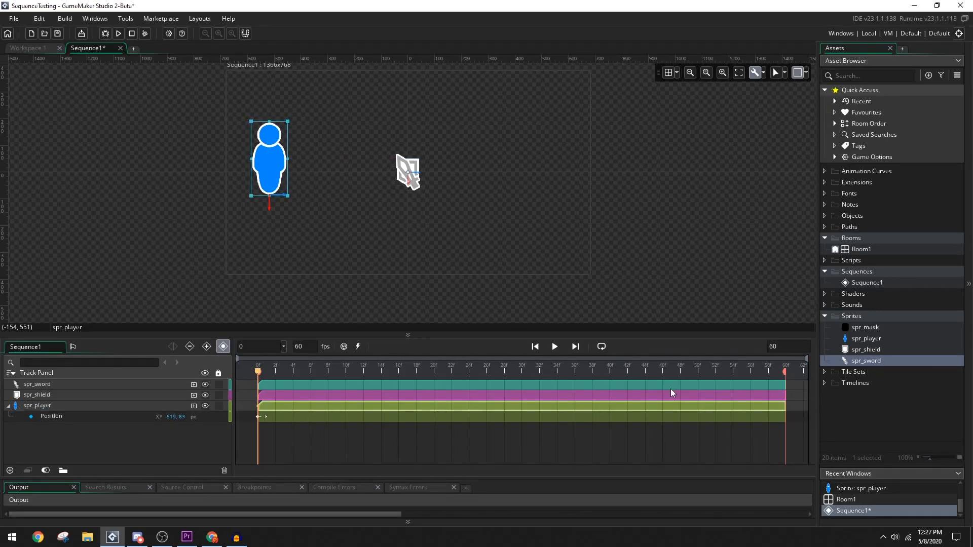
Step: At frame 59, move the player straight across to about X 525, Y 83 to record a second position keyframe
left_click_drag(315, 366, 786, 367)
left_click_drag(269, 147, 548, 145)
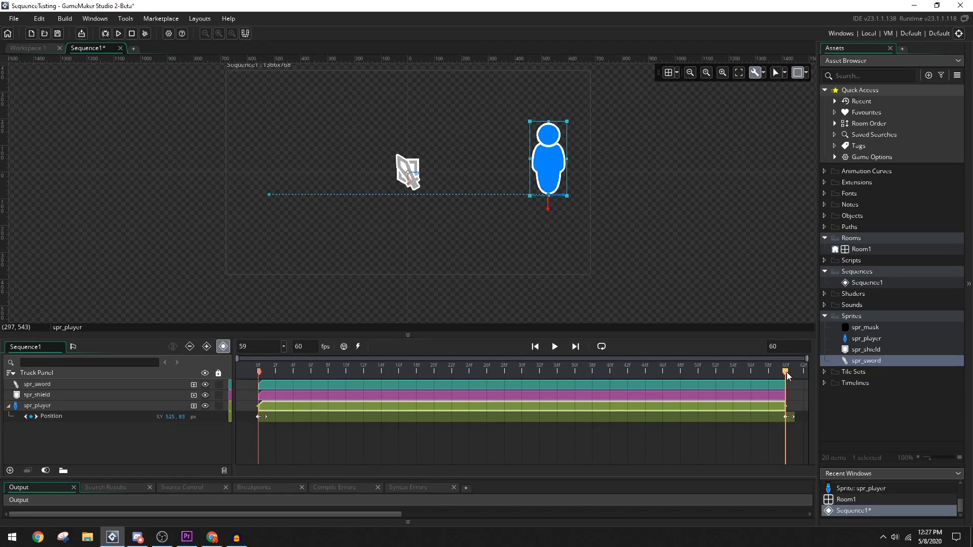
left_click_drag(786, 372, 209, 360)
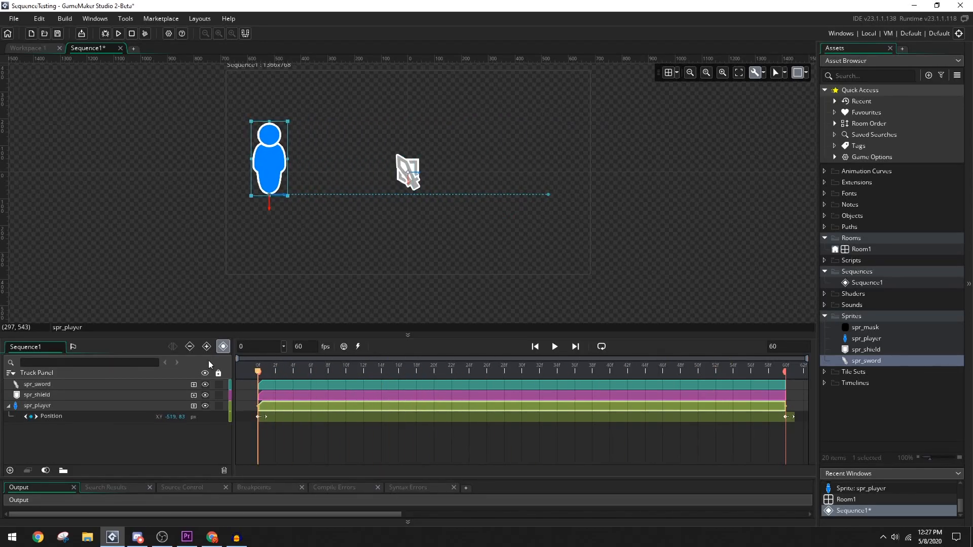
Step: Preview the sequence with looping and ping-pong playback, leaving the playback mode set to loop
left_click(555, 349)
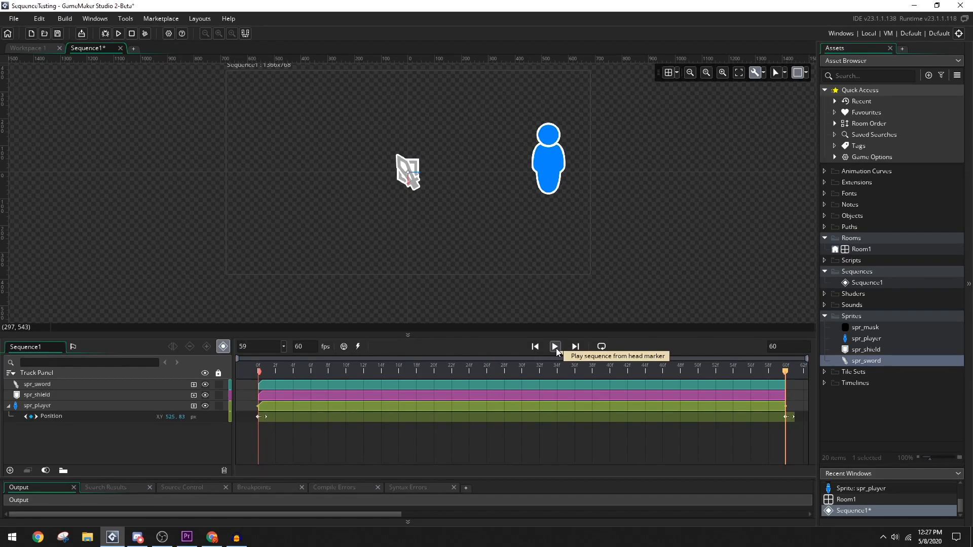
left_click(602, 346)
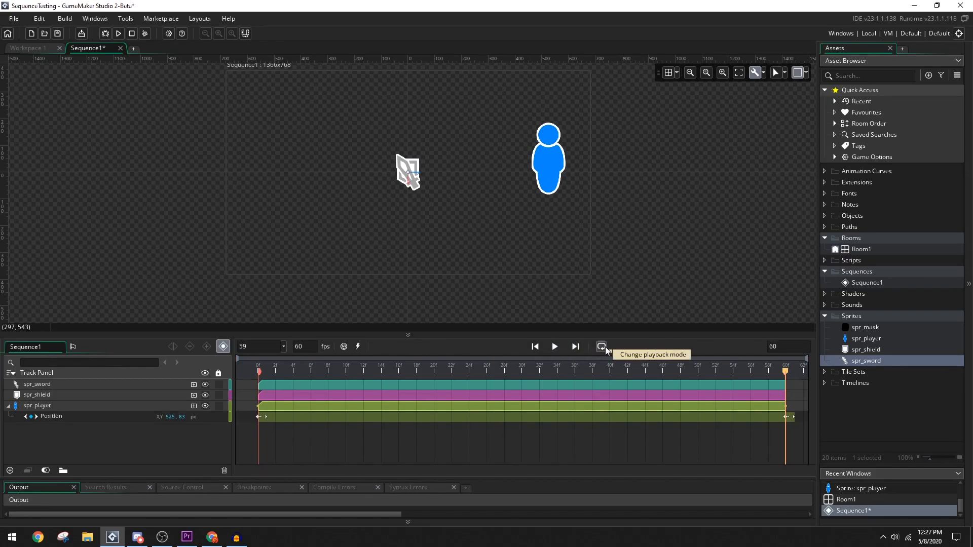
left_click(556, 348)
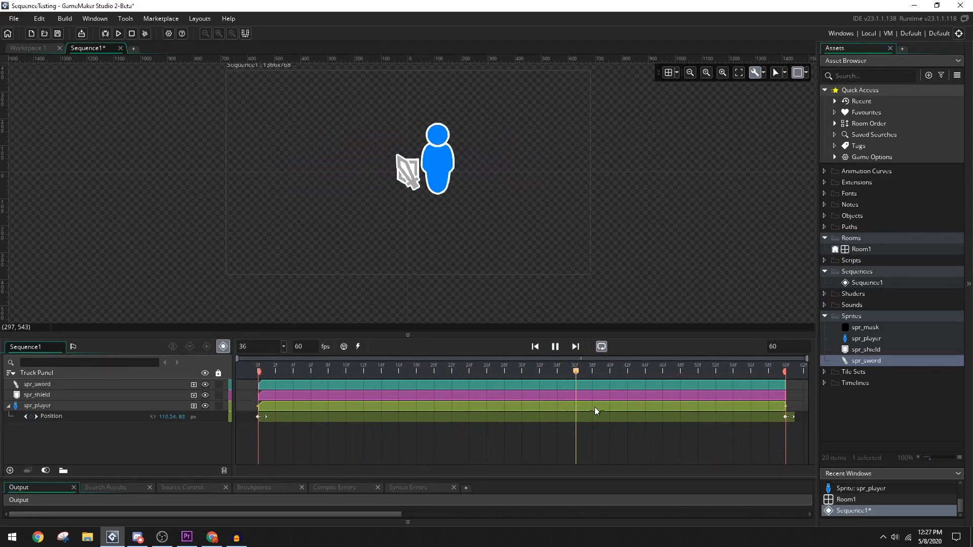
left_click(598, 347)
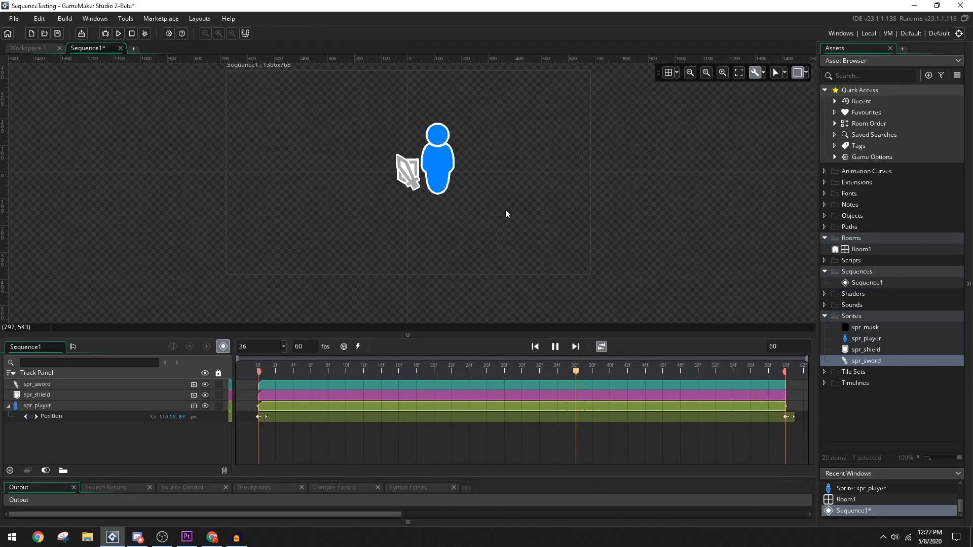
left_click(602, 347)
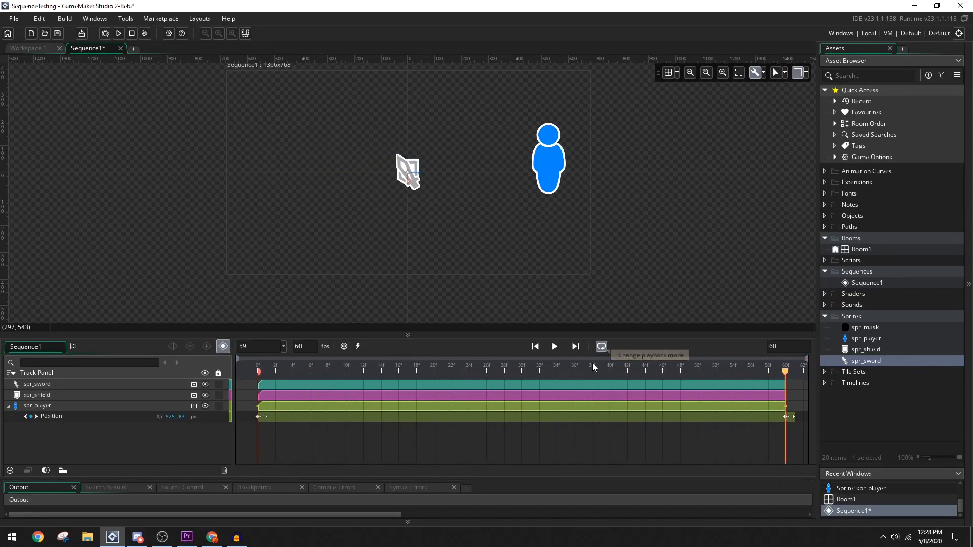
Step: Play the looping sequence, pause it, and return the playhead to frame 0
left_click(555, 347)
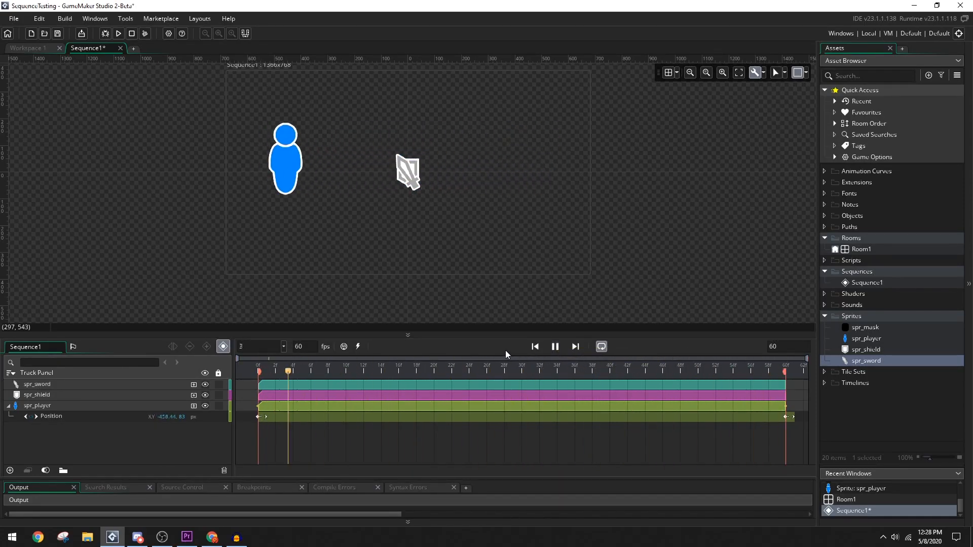
left_click(555, 346)
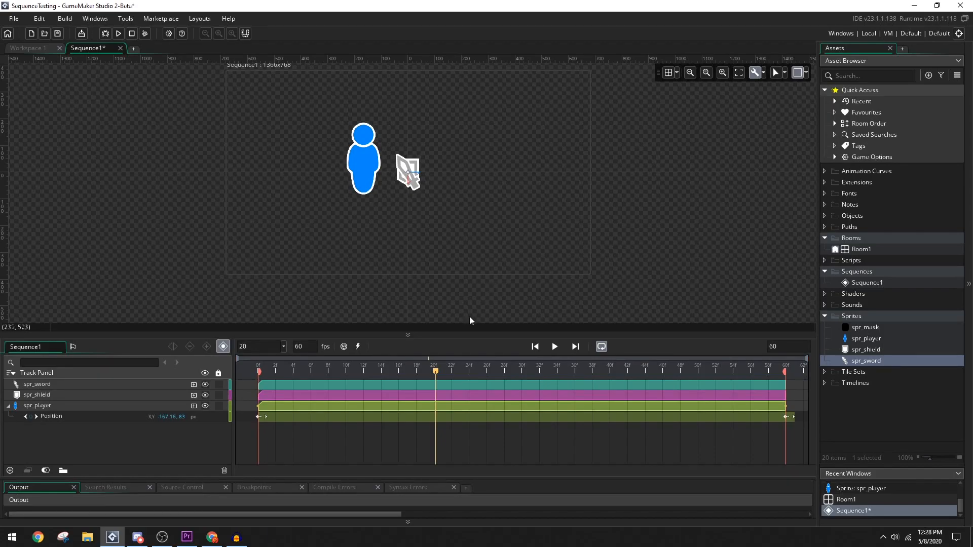
left_click_drag(435, 372, 258, 373)
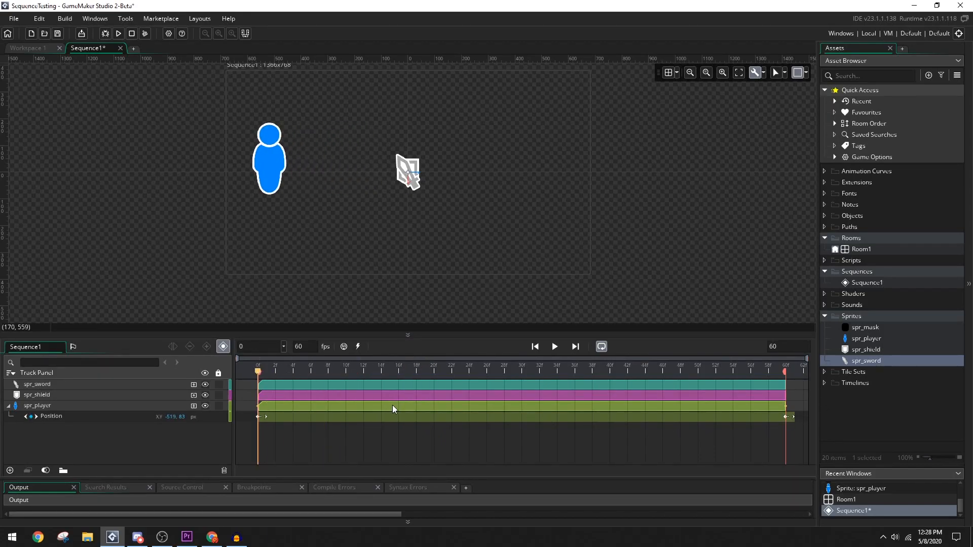
Step: Delete the player's position keyframe at frame 59 and play the sequence to check the result
left_click(786, 416)
key("Delete")
left_click(552, 349)
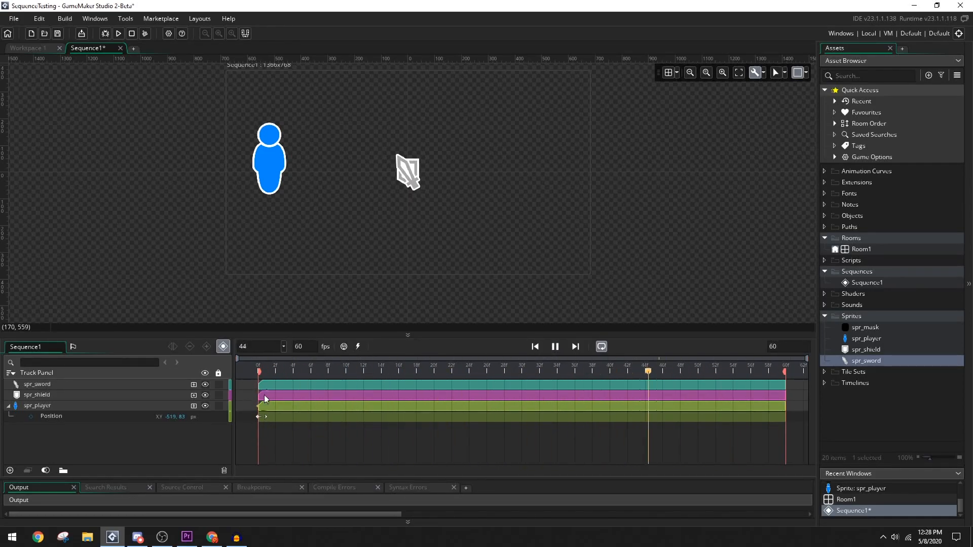
left_click(555, 346)
left_click(274, 166)
left_click_drag(274, 165, 415, 166)
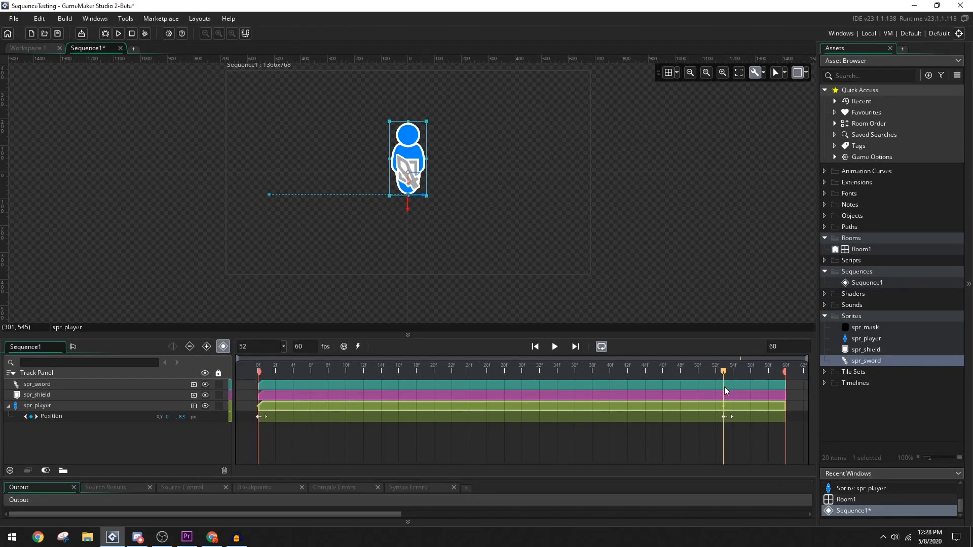
left_click(725, 417)
key("Delete")
Step: Place the player at the canvas's centre, at X 0, Y 91, on frame 0, and raise it to Y 19 on frame 10
left_click_drag(723, 371, 218, 359)
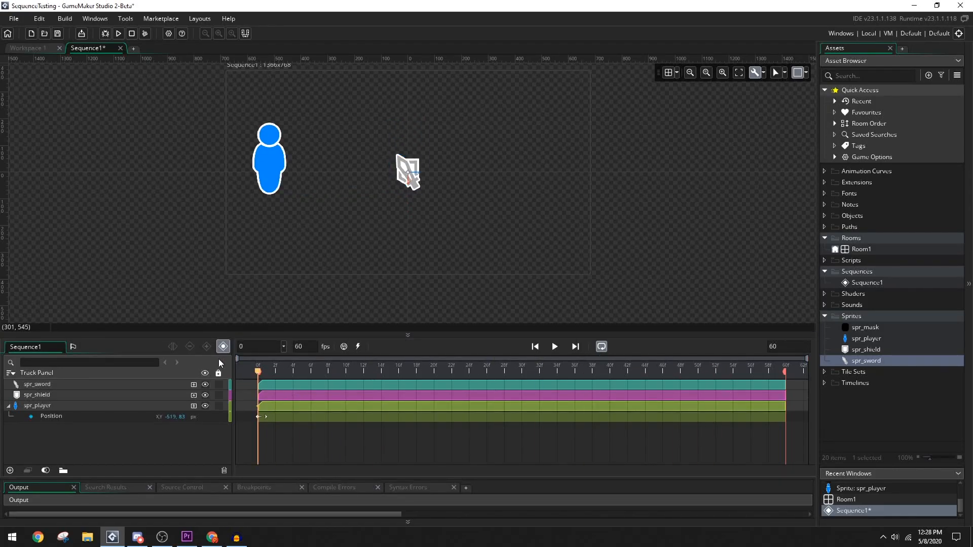
left_click(261, 191)
left_click_drag(261, 192, 413, 176)
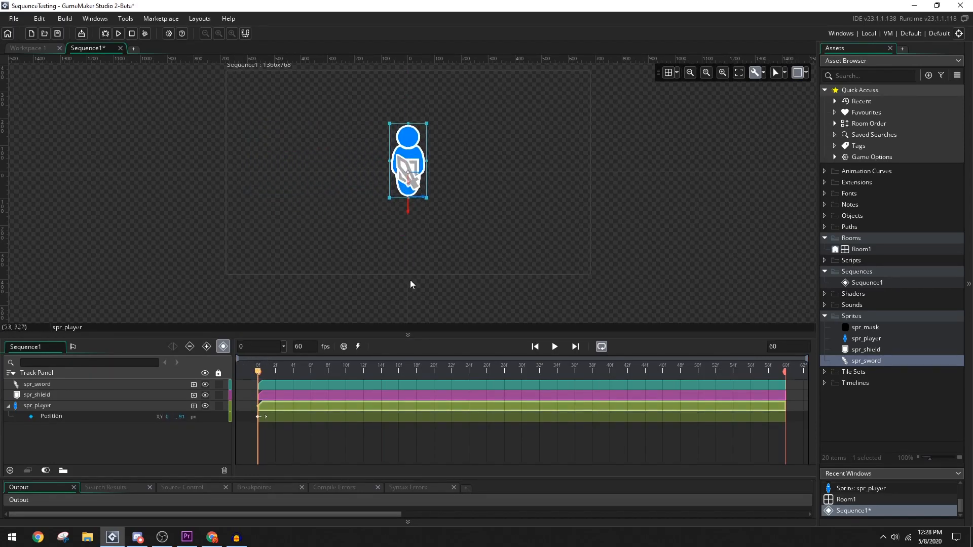
left_click(345, 372)
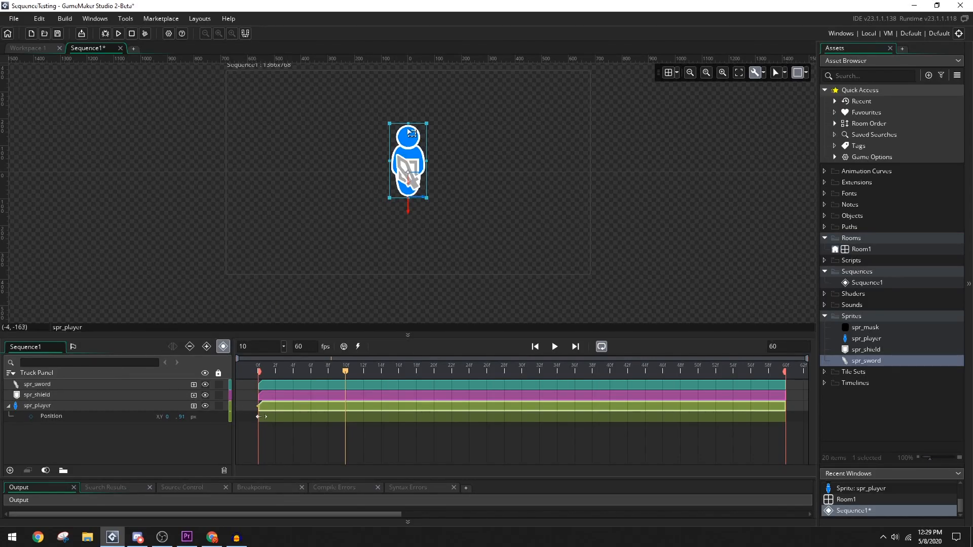
left_click_drag(411, 139, 410, 120)
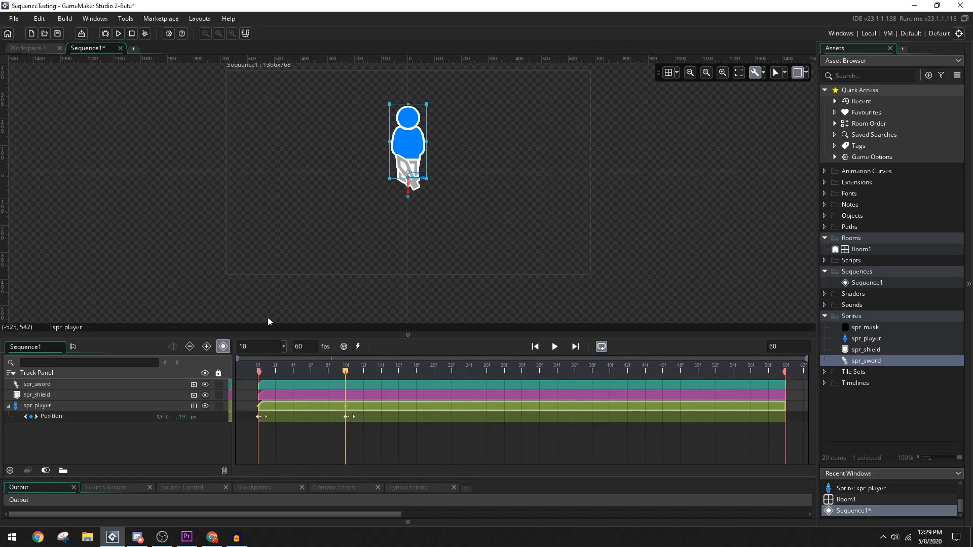
Step: With automatic key recording off, move the player to about X -404, Y 134.5 at frame 5 and record that position keyframe manually
left_click(224, 351)
left_click(407, 129)
left_click(302, 369)
left_click_drag(407, 124, 299, 155)
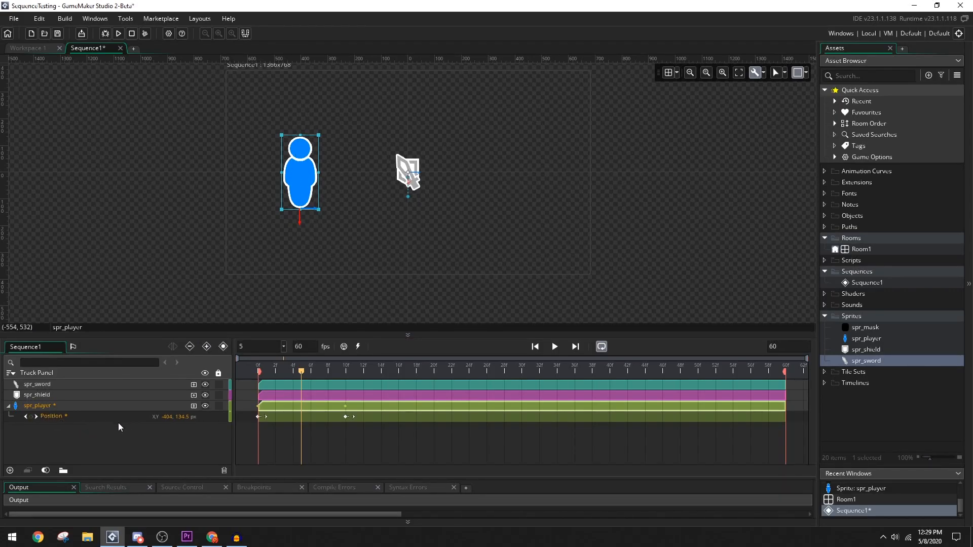
left_click(32, 416)
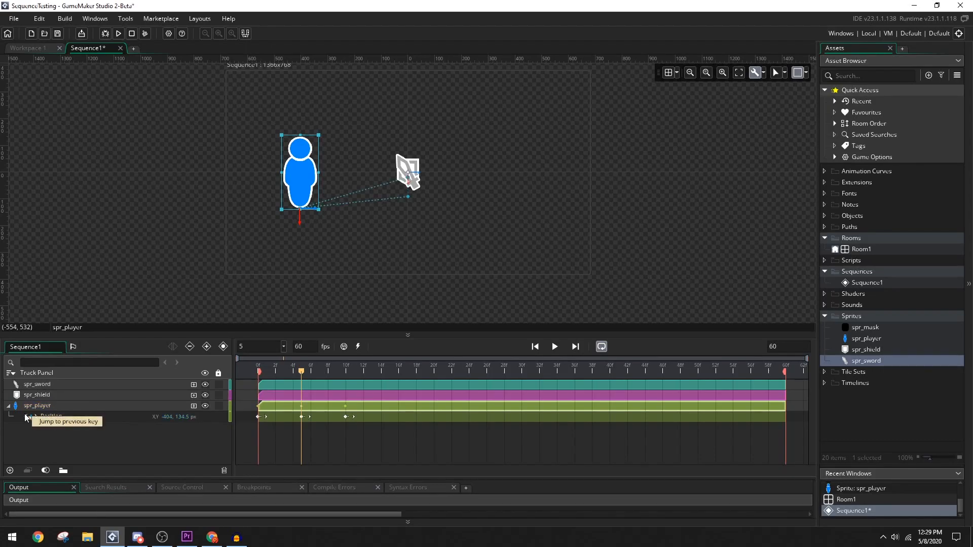
Step: Delete the player's position keyframe at frame 5 and move the playhead to frame 20
left_click(300, 417)
key("Delete")
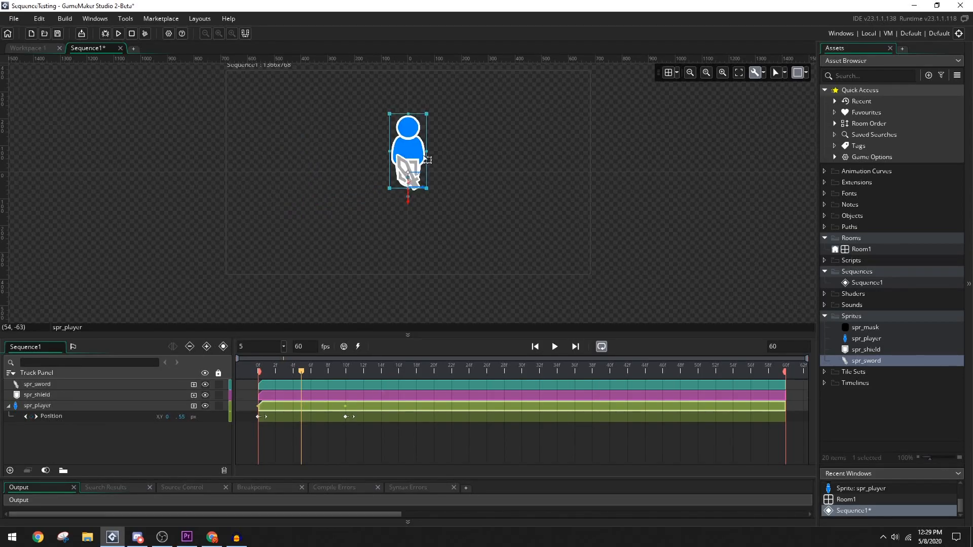
left_click(345, 368)
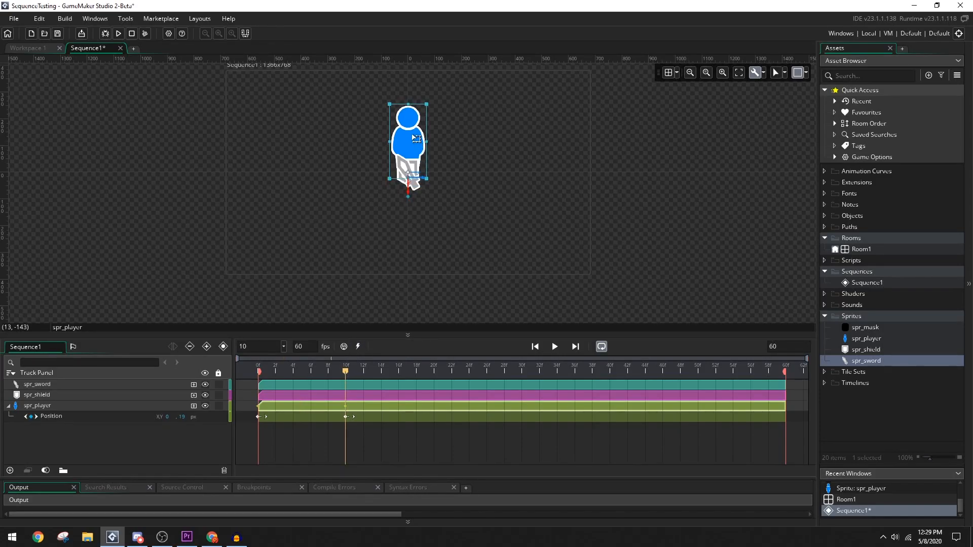
left_click(435, 374)
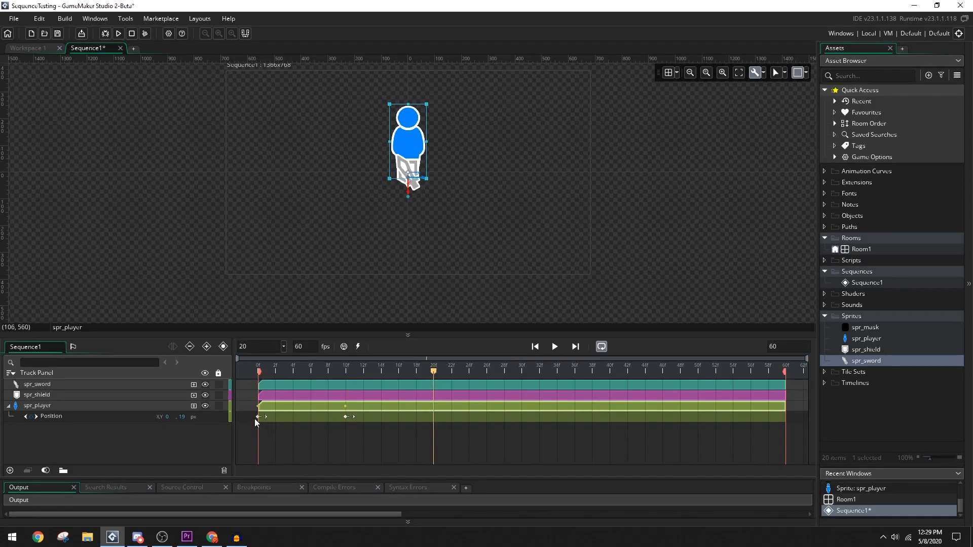
Step: Turn automatic key recording back on and duplicate the player's frame 0 position keyframe at frame 20
left_click_drag(414, 144, 414, 154)
left_click(263, 371)
left_click_drag(264, 371, 431, 370)
left_click(224, 346)
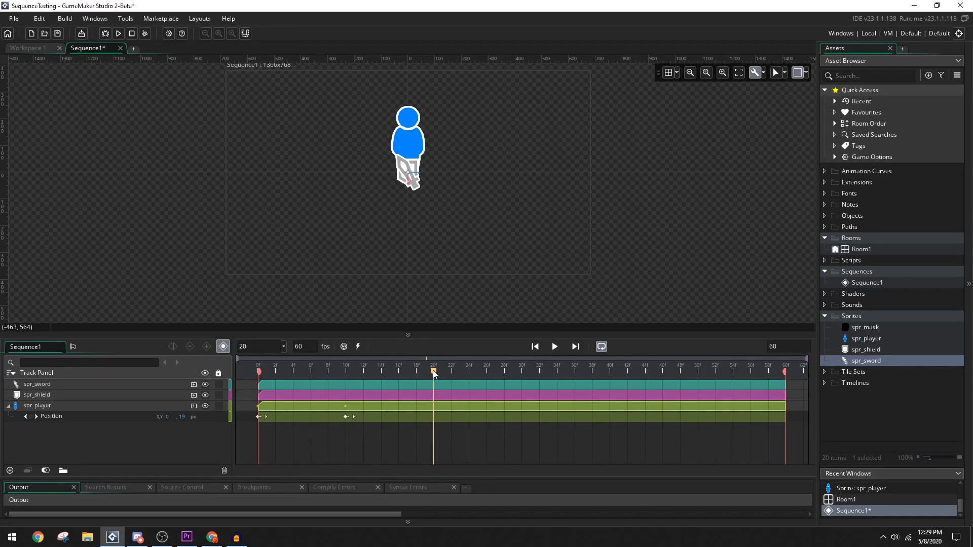
left_click(259, 417)
double_click(438, 417)
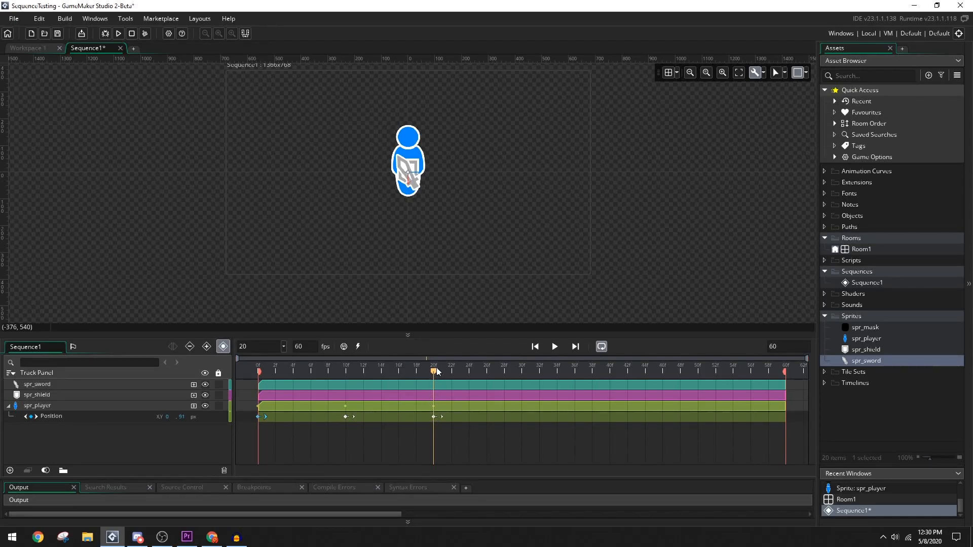
Step: Scrub through the whole timeline and play the sequence from frame 0 to review the player's up-and-down movement
left_click_drag(434, 370, 258, 376)
left_click_drag(258, 369, 795, 376)
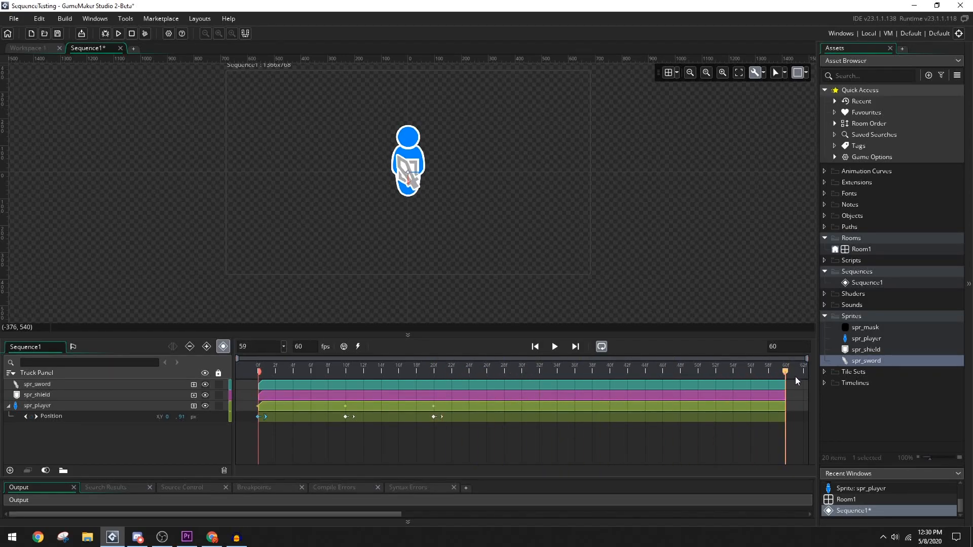
left_click(554, 347)
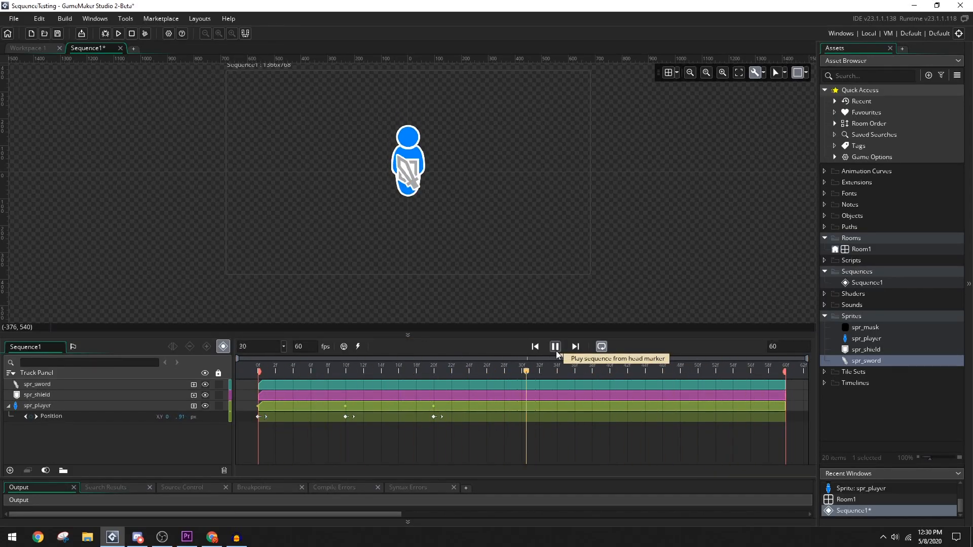
left_click(556, 351)
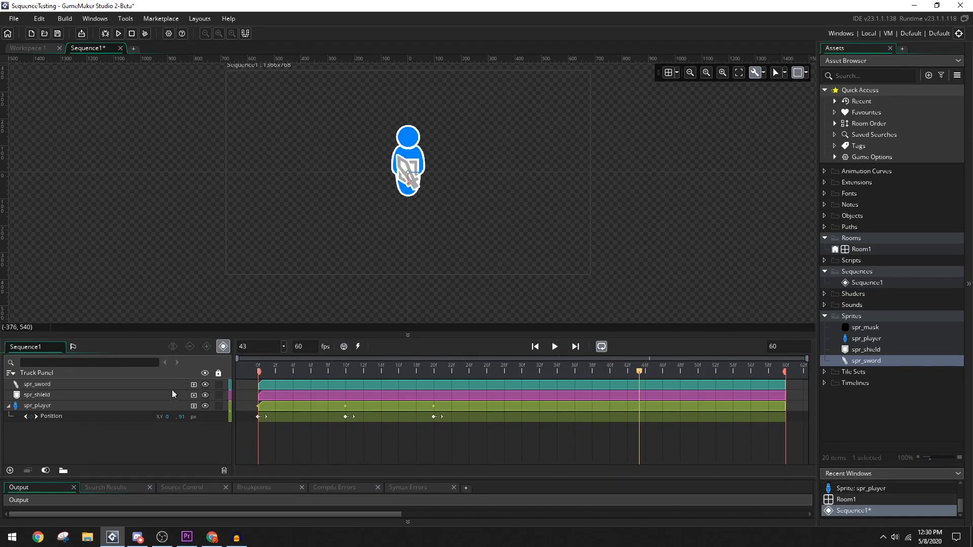
left_click(535, 347)
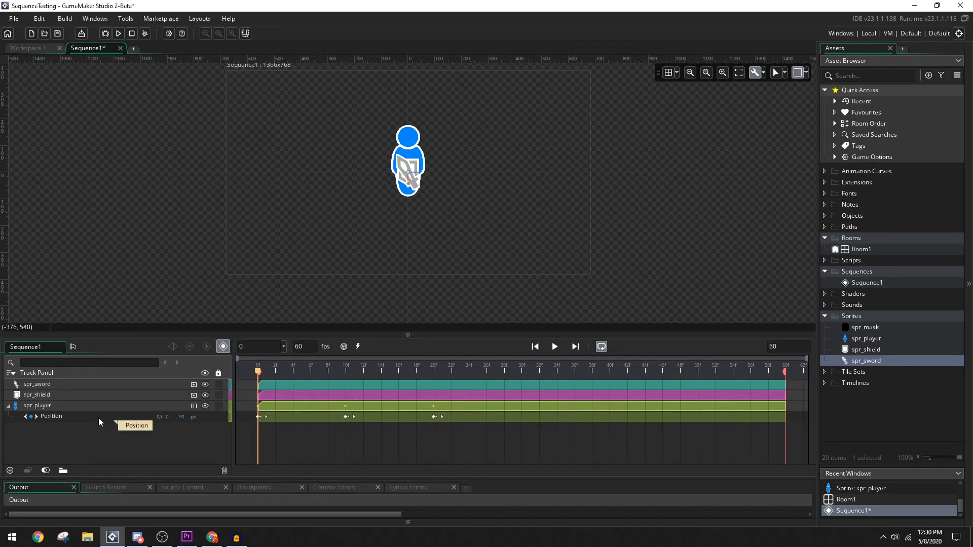
left_click(555, 347)
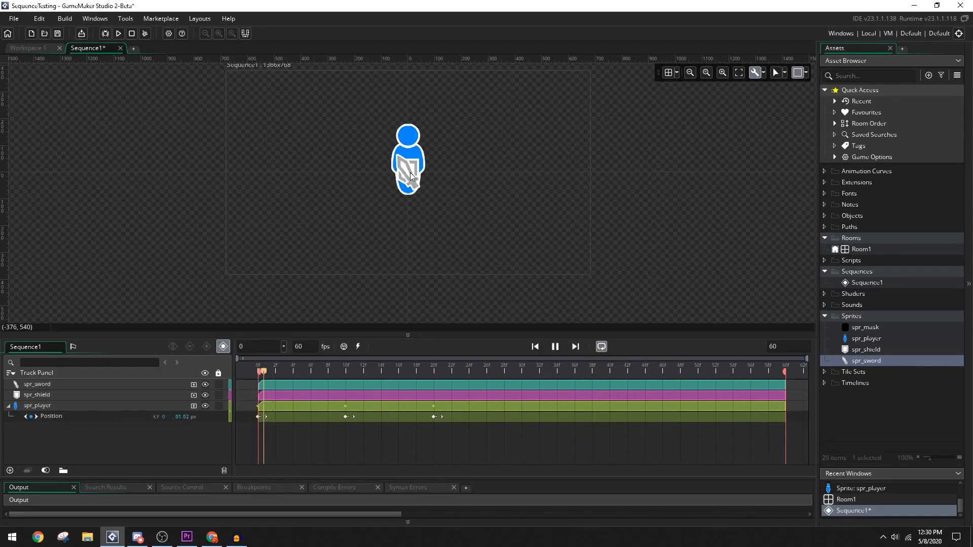
left_click(555, 346)
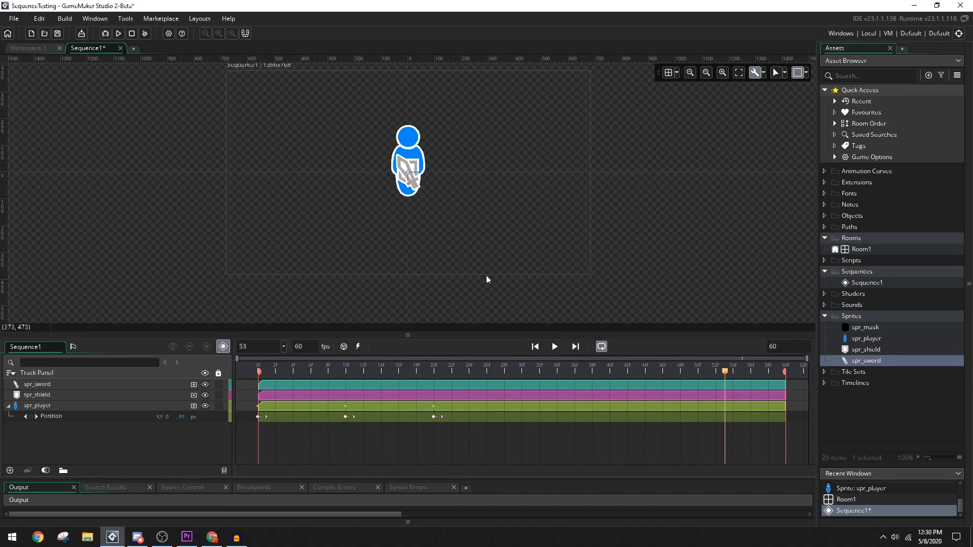
Step: At frame 0, move the shield to the canvas's lower-right area and the sword beside the player, at about X -63.5, Y -30
left_click(102, 392)
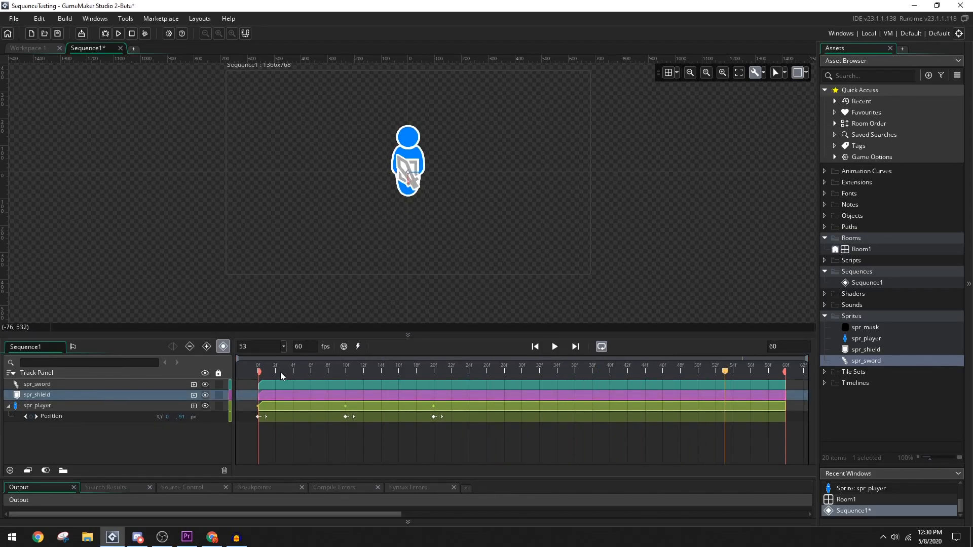
left_click(259, 371)
left_click_drag(399, 183, 550, 215)
left_click_drag(411, 187, 393, 172)
left_click(330, 203)
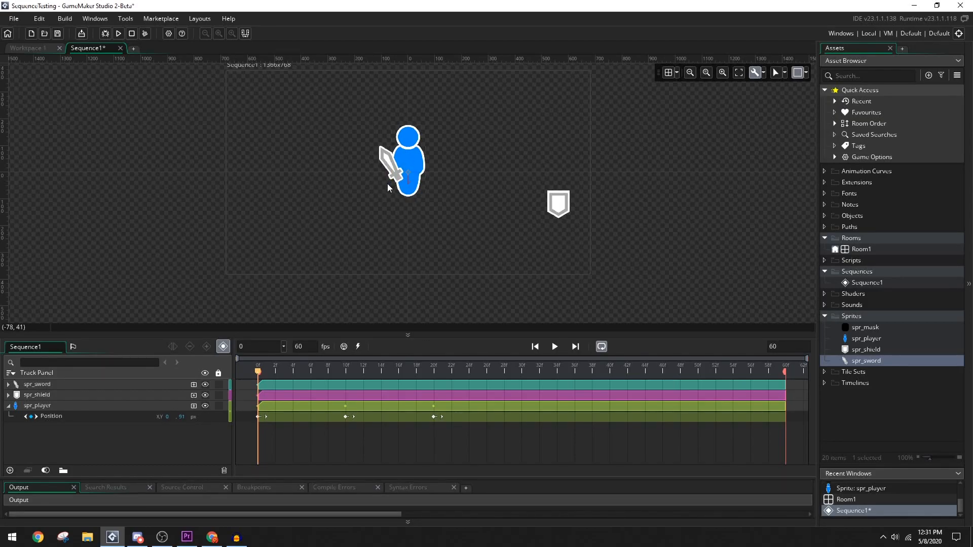
Step: Play the sequence to compare the player's motion with the sword and shield, and return the playhead to frame 0
left_click(556, 346)
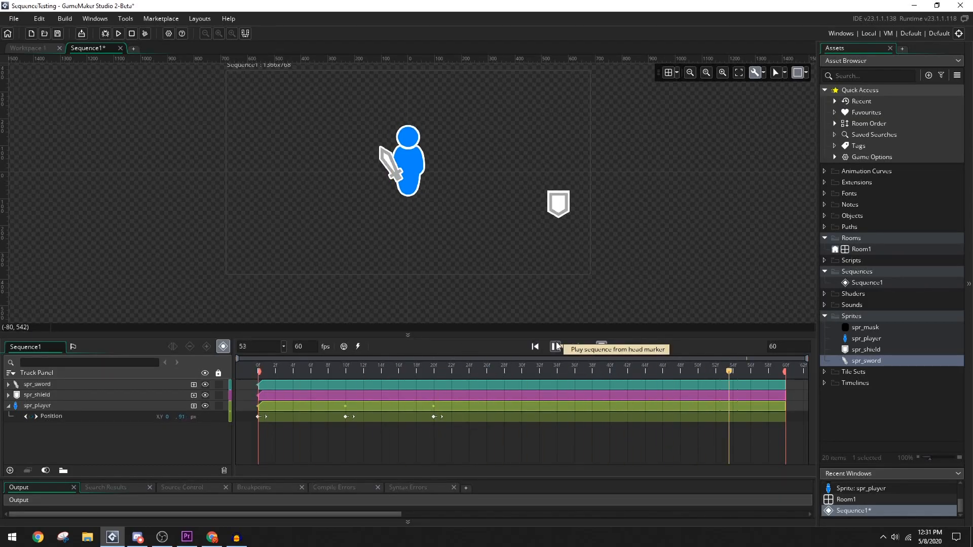
left_click(555, 347)
left_click_drag(314, 370, 248, 372)
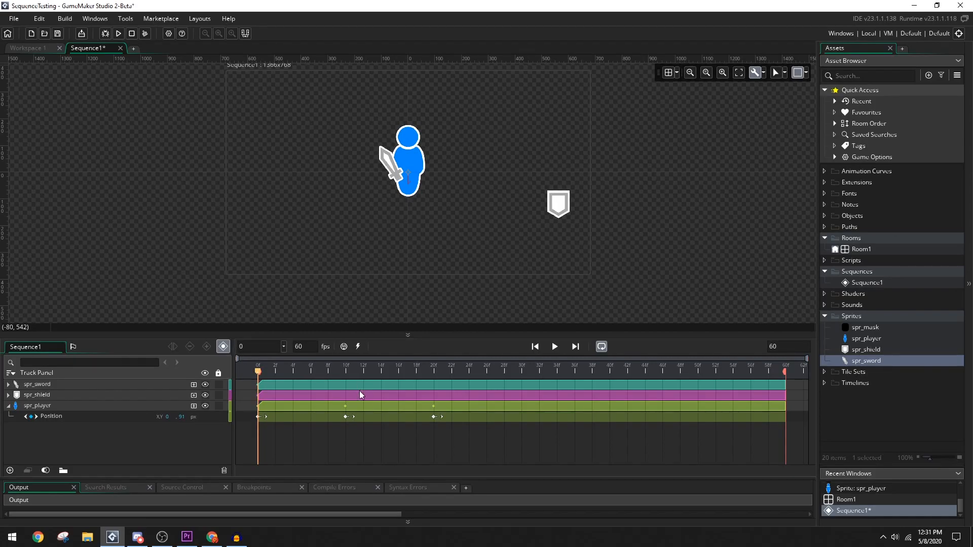
Step: Expand the sword's Position track and raise the sword to about X -63.5, Y -99 at frame 10
left_click(8, 385)
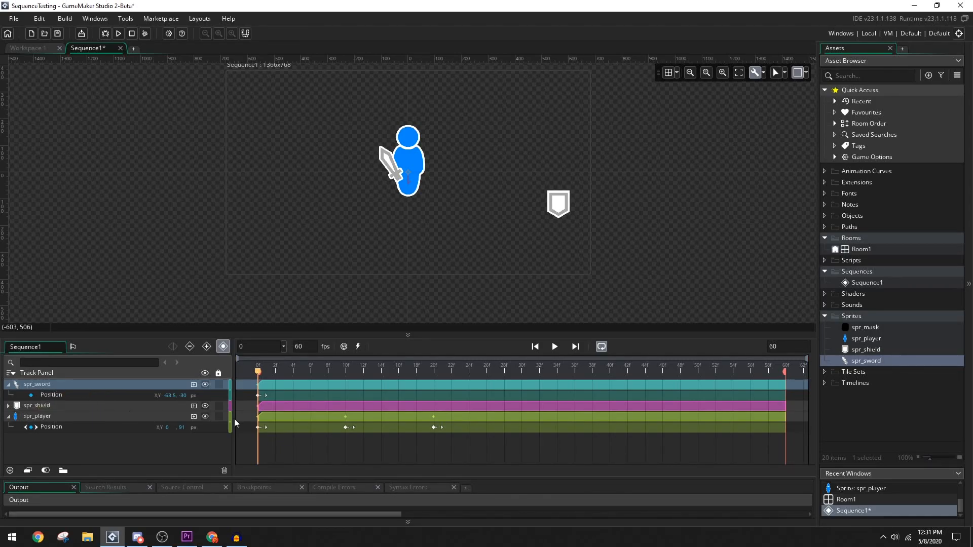
left_click_drag(258, 373, 344, 363)
left_click_drag(392, 179, 392, 160)
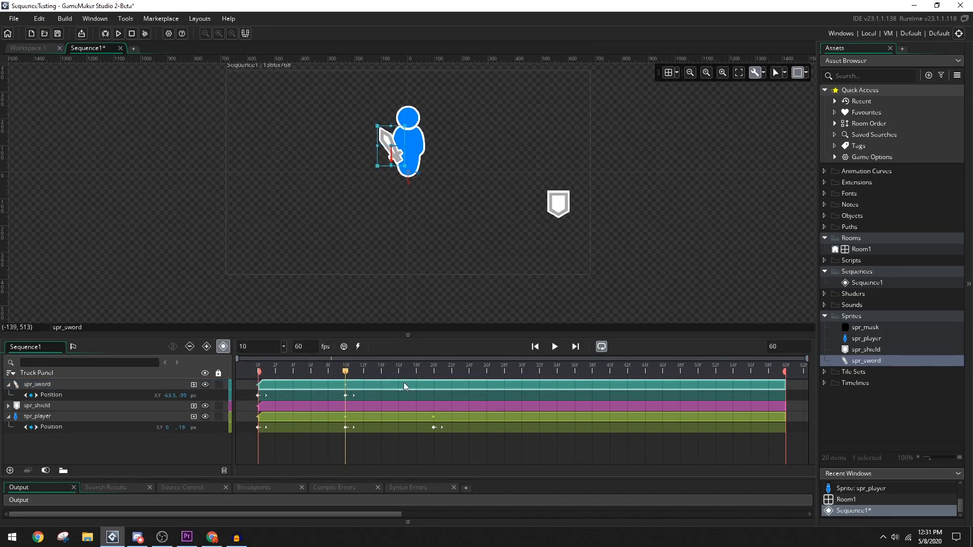
Step: Duplicate the sword's frame 0 position keyframe at frame 20 and play the sequence to check the combined movement
left_click(257, 387)
left_click_drag(342, 371, 428, 363)
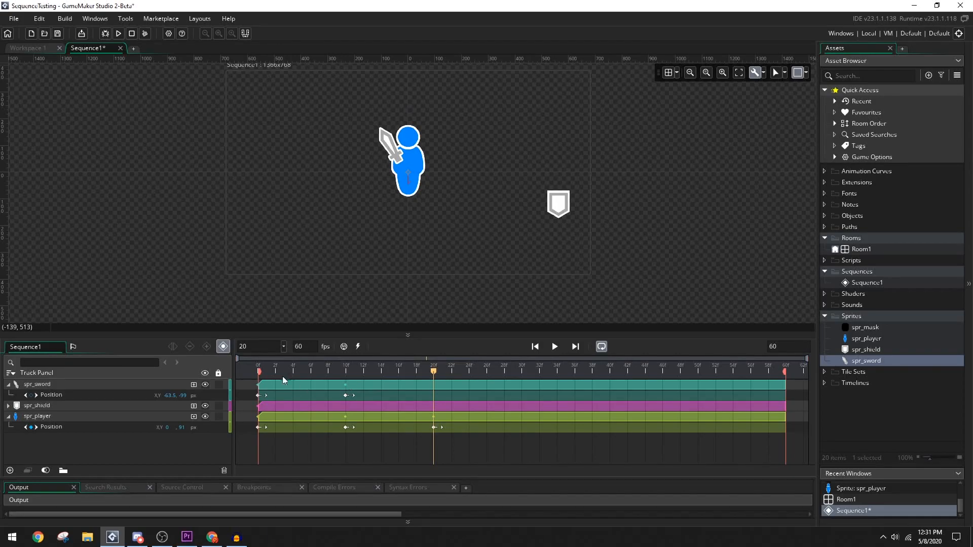
left_click_drag(266, 376, 237, 370)
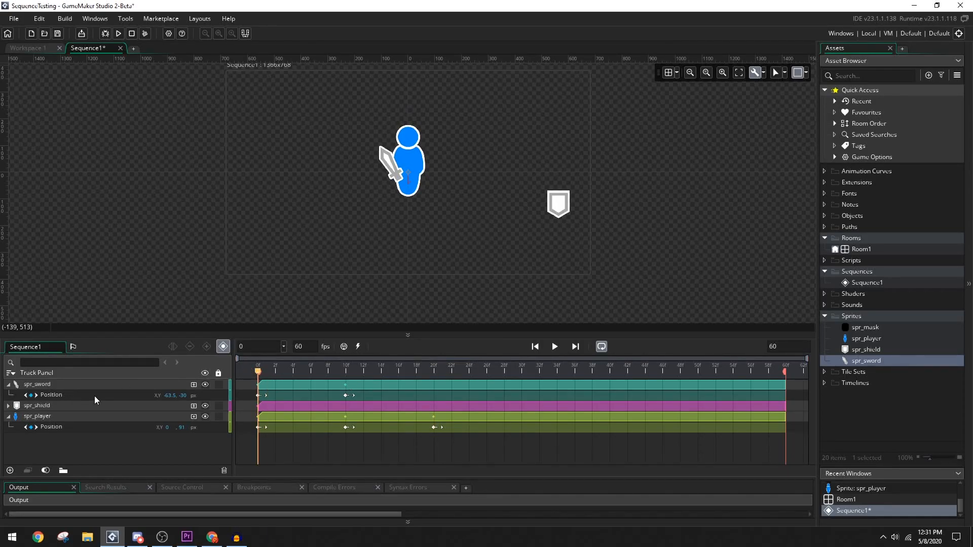
left_click(261, 395)
left_click(431, 370)
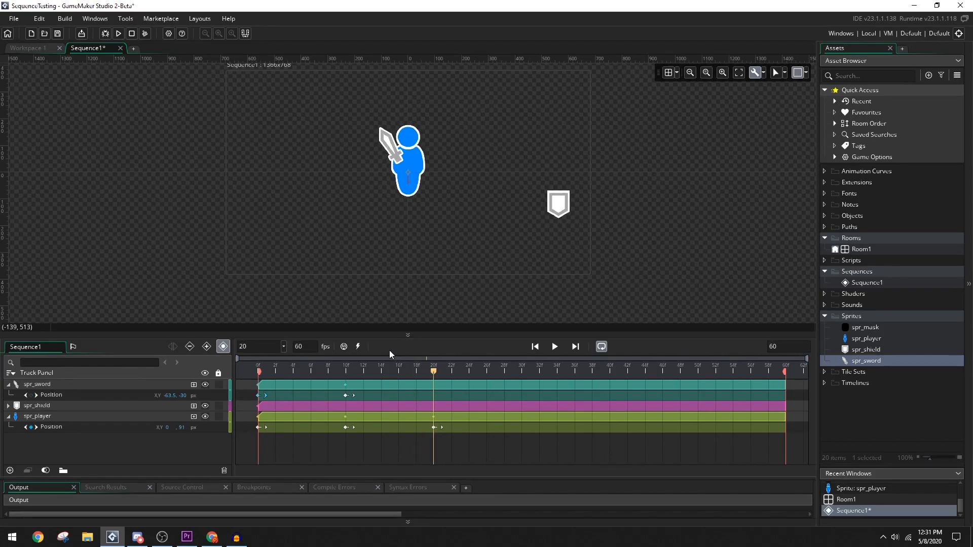
key("ctrl+v")
left_click(553, 352)
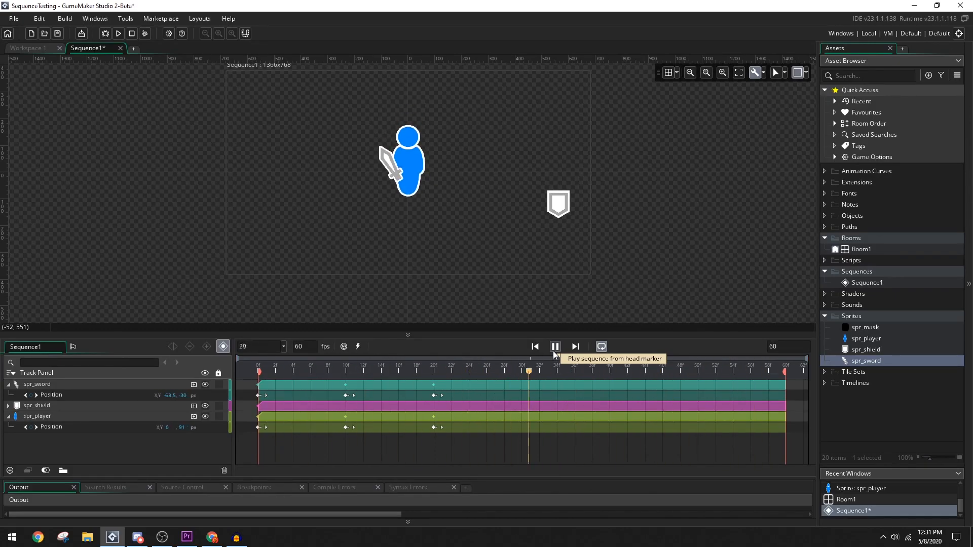
left_click(554, 351)
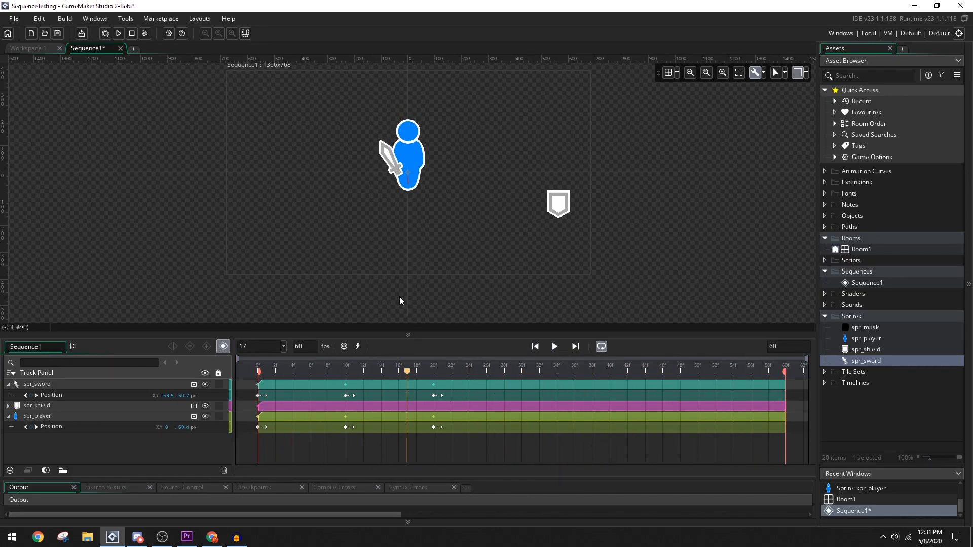
Step: Try raising the player to about Y 5 at frame 10, and undo the change
left_click(413, 172)
left_click(417, 145)
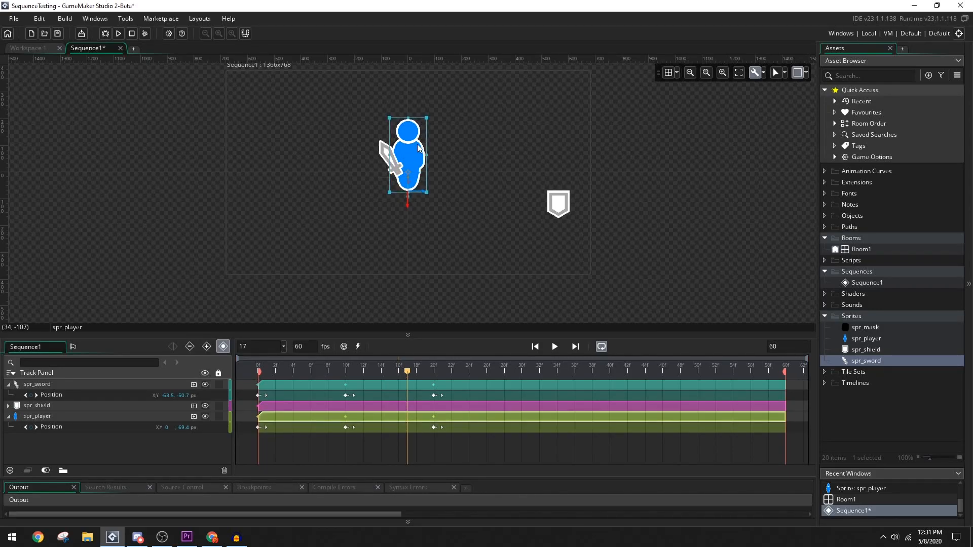
left_click(346, 375)
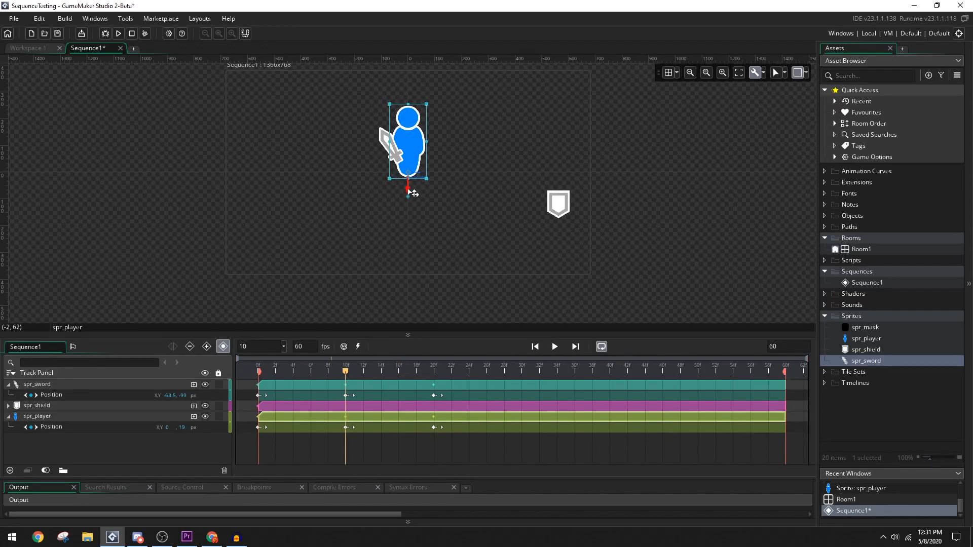
left_click_drag(412, 192, 412, 189)
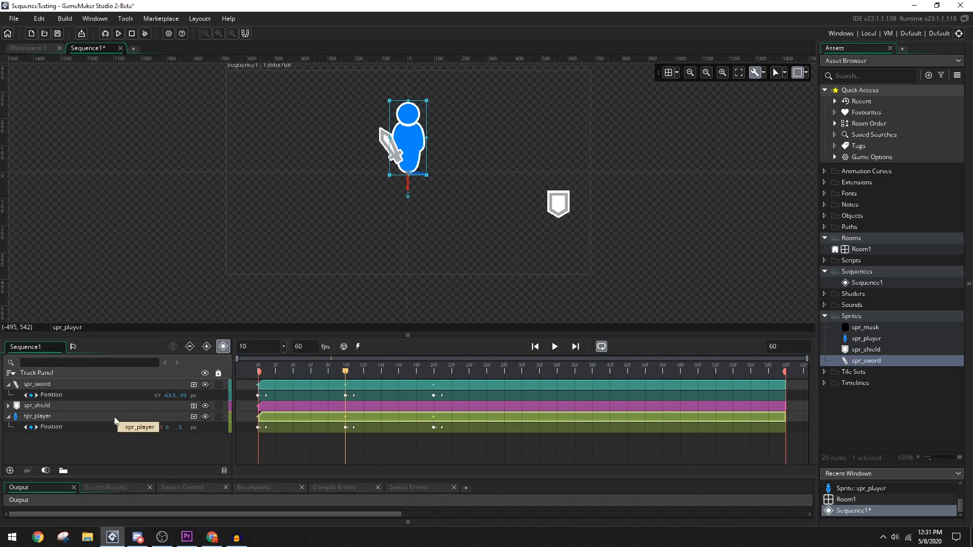
key("ctrl+z")
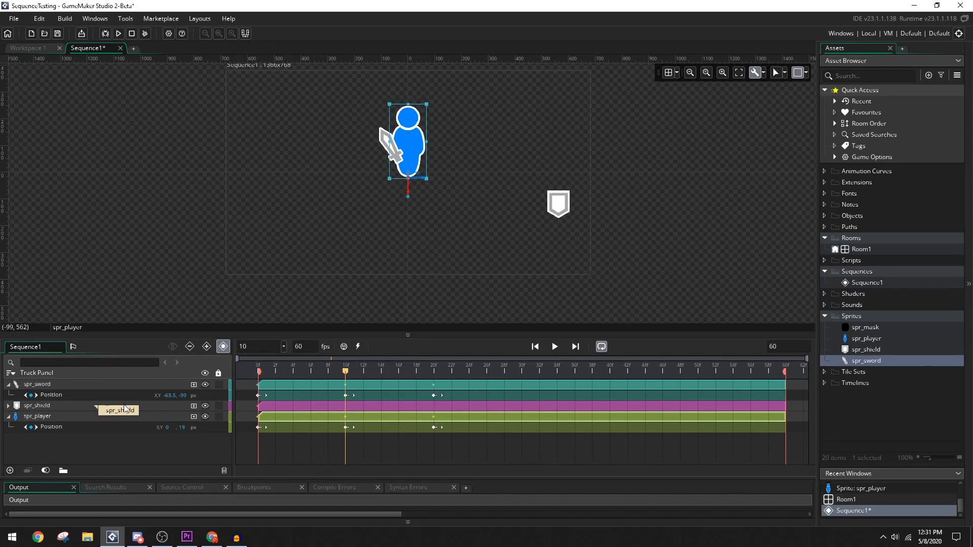
Step: Delete the sword's position keyframes at frames 20 and 10
left_click(433, 395)
key("Delete")
left_click(344, 394)
key("Delete")
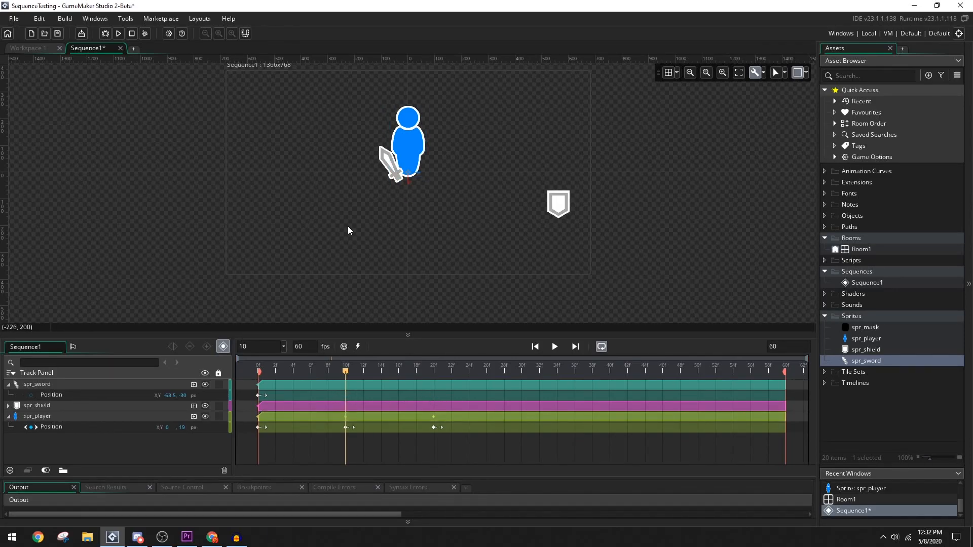
Step: Nest the sword track under the player track as its child and expand the sword's parameter tracks
left_click(8, 385)
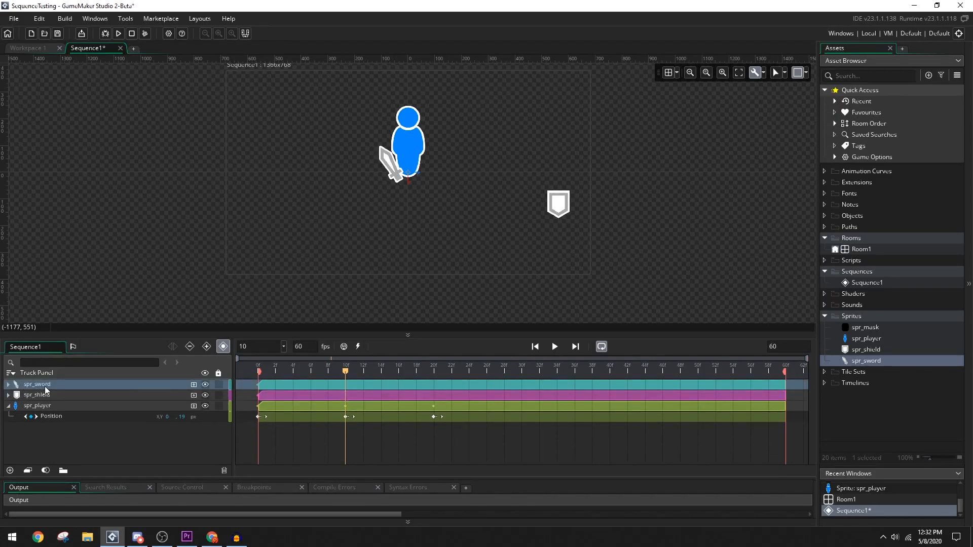
left_click_drag(42, 383, 70, 409)
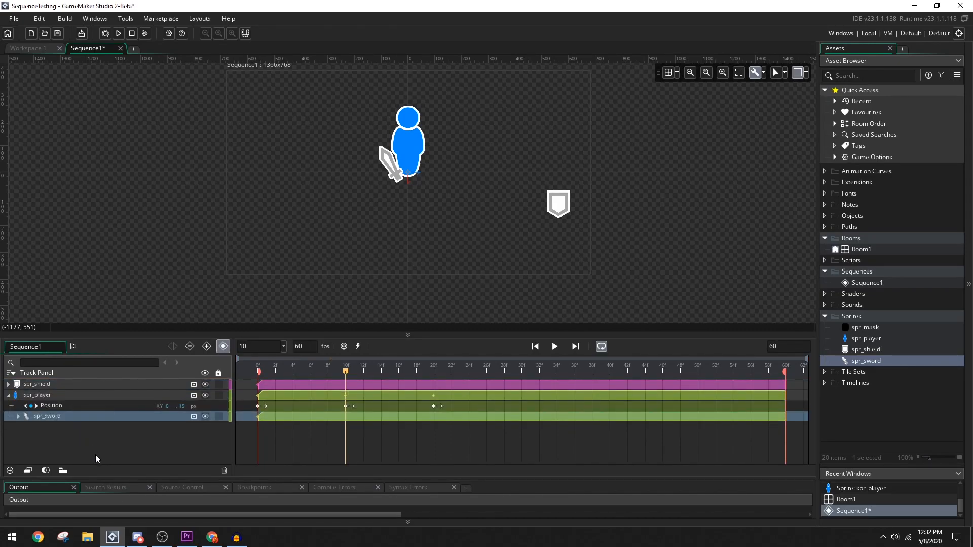
left_click(19, 417)
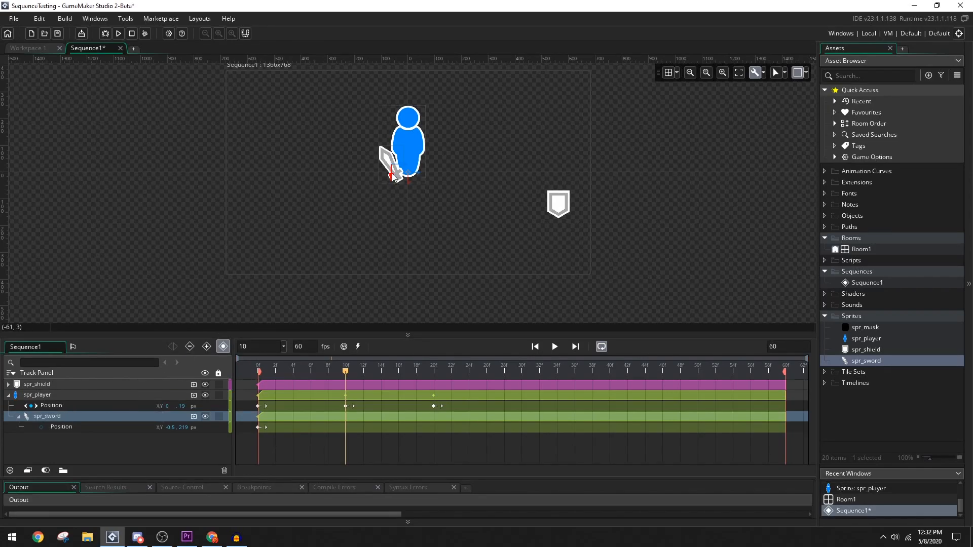
Step: Try raising the sword to about X -0.5, Y 151 at frame 10, play the sequence, and delete that position keyframe
left_click_drag(393, 177, 389, 169)
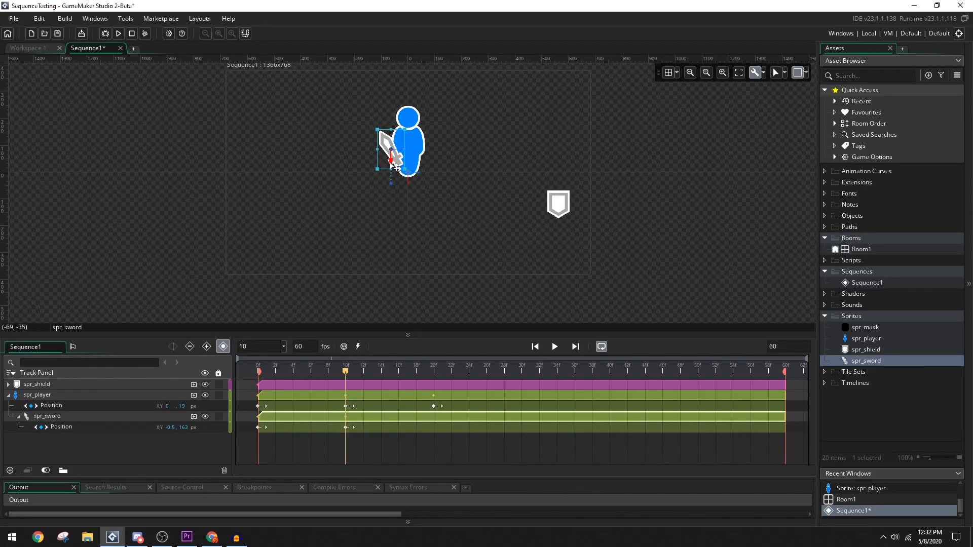
left_click_drag(395, 161, 396, 165)
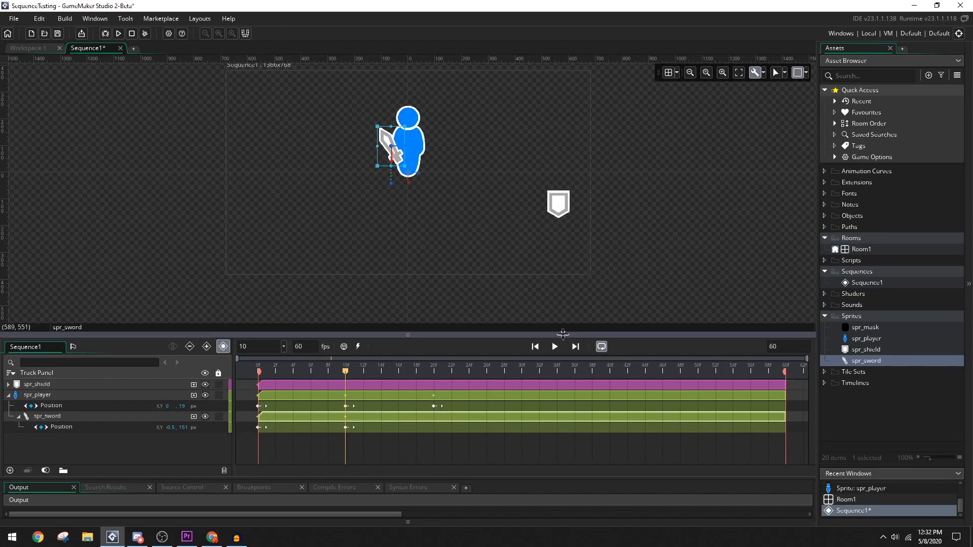
left_click(555, 347)
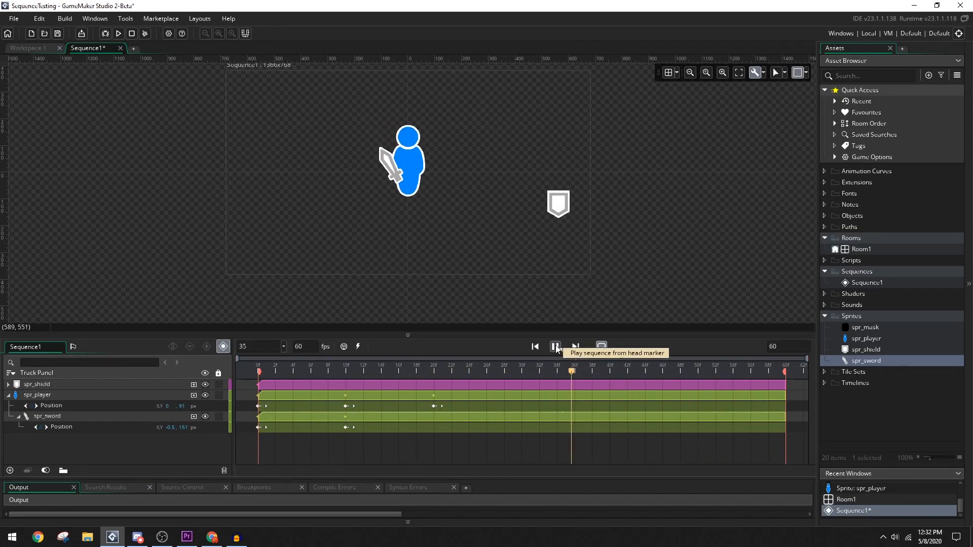
left_click(556, 347)
left_click(538, 347)
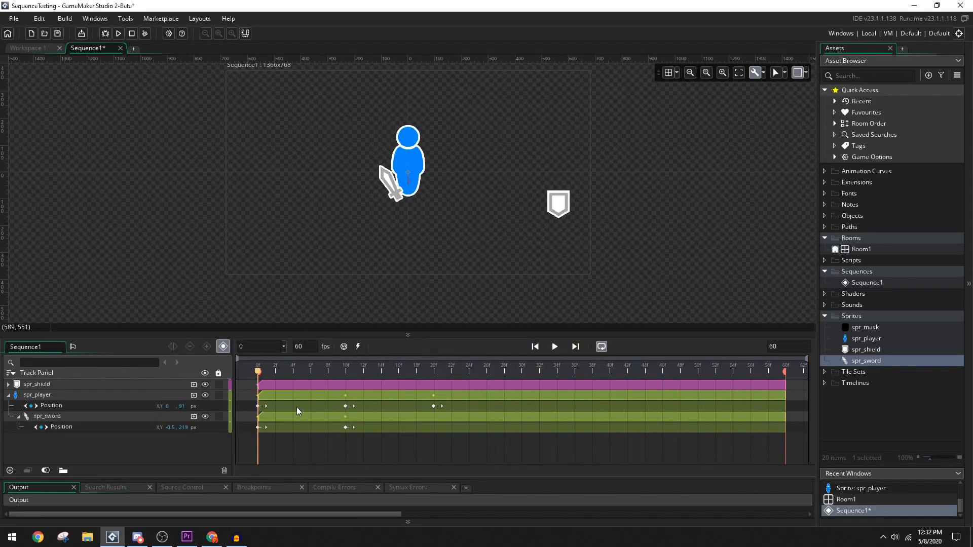
left_click(346, 428)
left_click_drag(346, 430, 268, 428)
Step: Raise the sword to about X -0.5, Y 150 at frame 0 and play the sequence to check it follows the player
left_click(393, 197)
left_click_drag(394, 196, 390, 179)
left_click(554, 346)
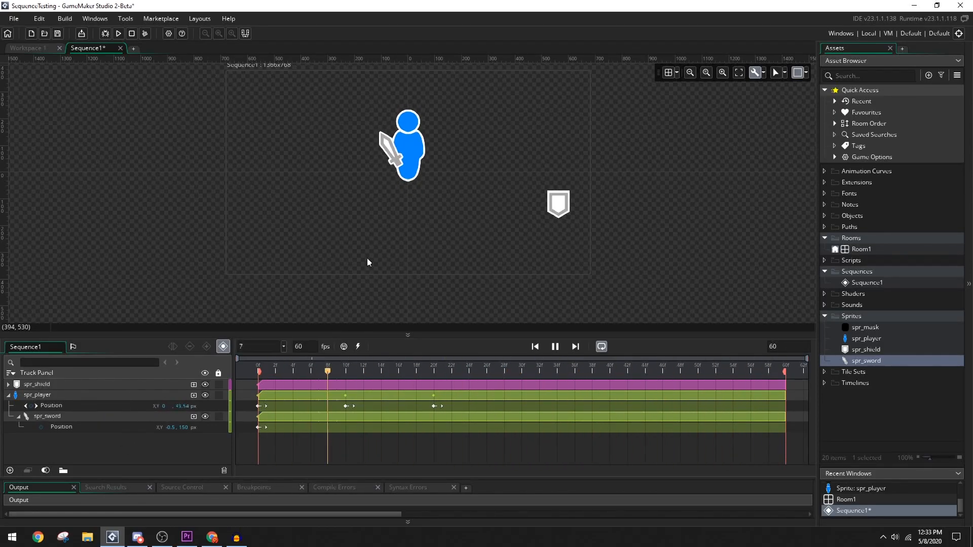
left_click(555, 347)
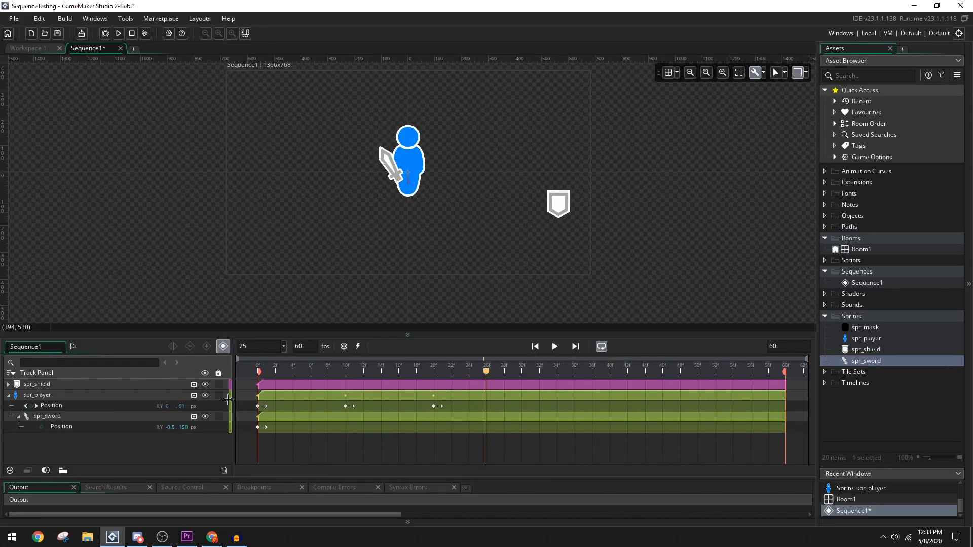
Step: Nest the shield track under the player, place the shield at about X 108, Y 176.5 at frame 0, and play the sequence
left_click(41, 385)
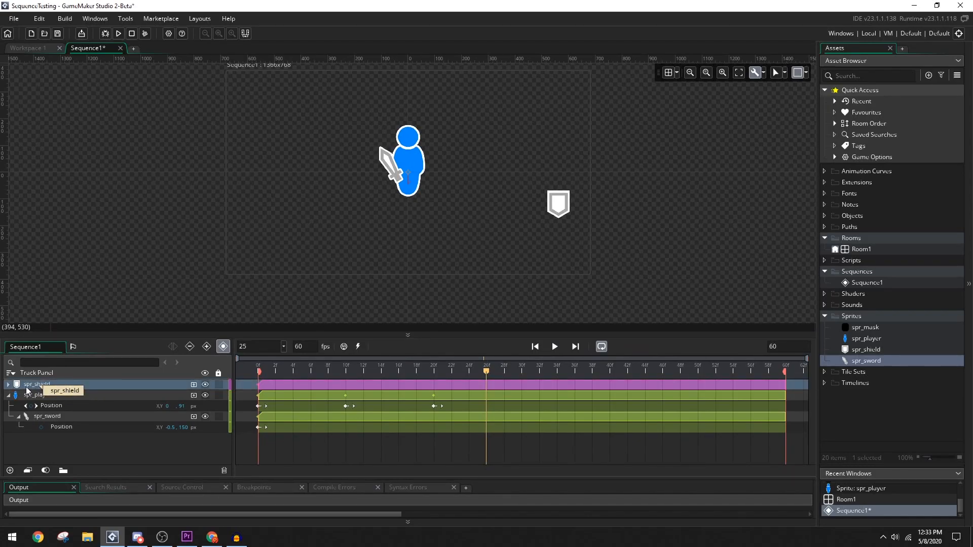
left_click(253, 372)
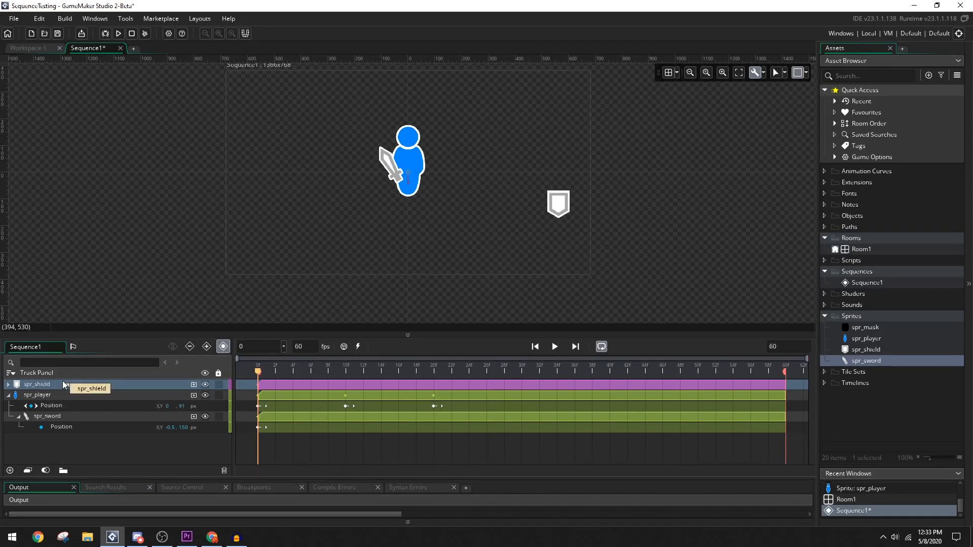
left_click_drag(56, 381, 57, 394)
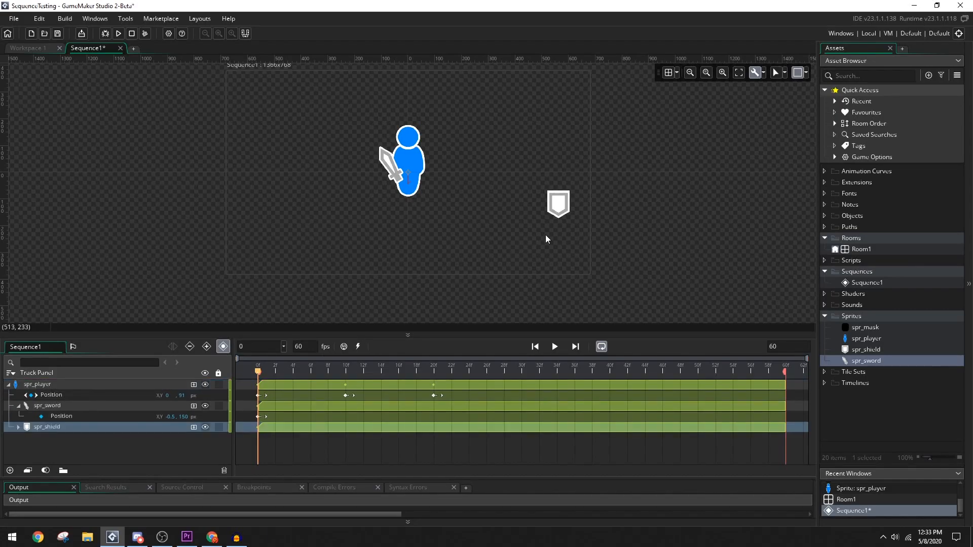
left_click_drag(557, 208, 429, 183)
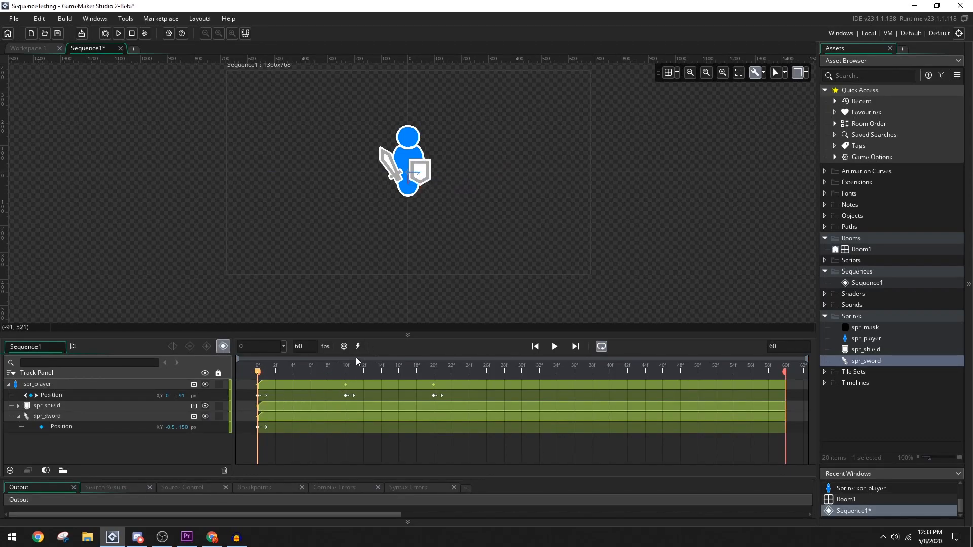
left_click(555, 347)
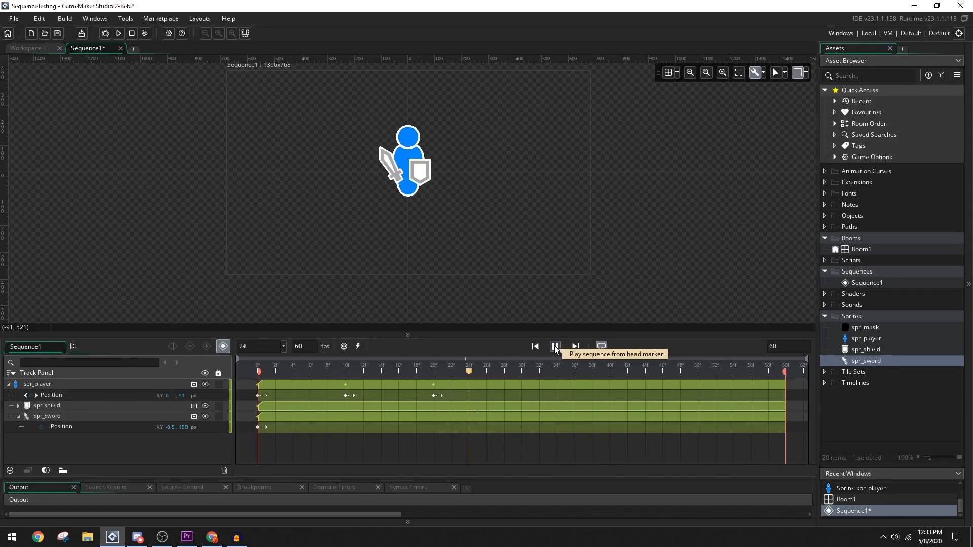
left_click(555, 347)
Step: Expand the shield's track and, at frame 10, raise the sword to about Y 134 and the shield to about Y 151
left_click(245, 372)
left_click(18, 405)
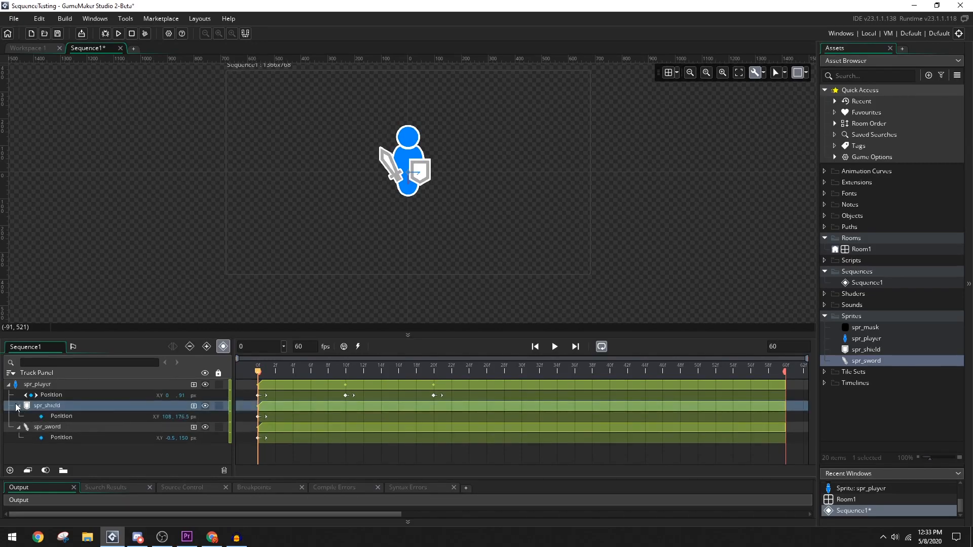
left_click(346, 372)
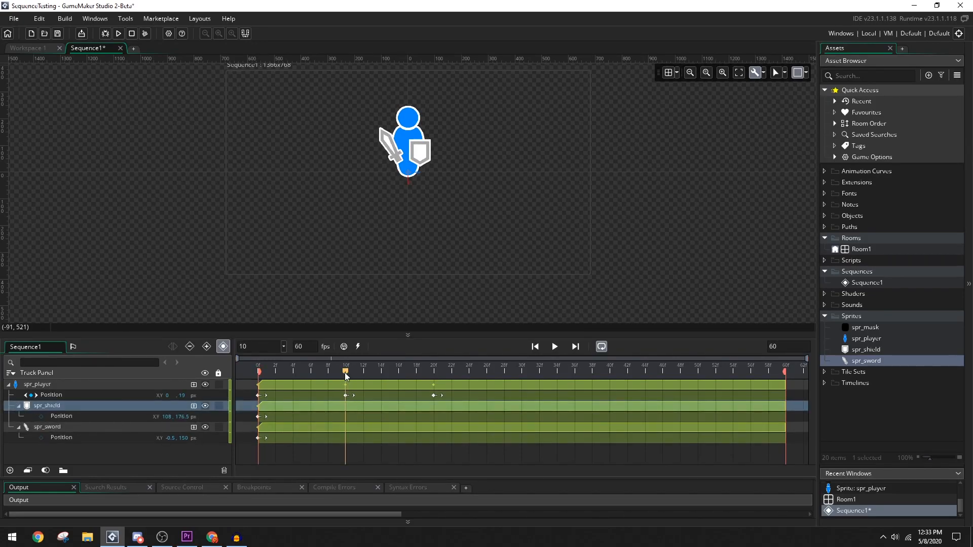
left_click(392, 153)
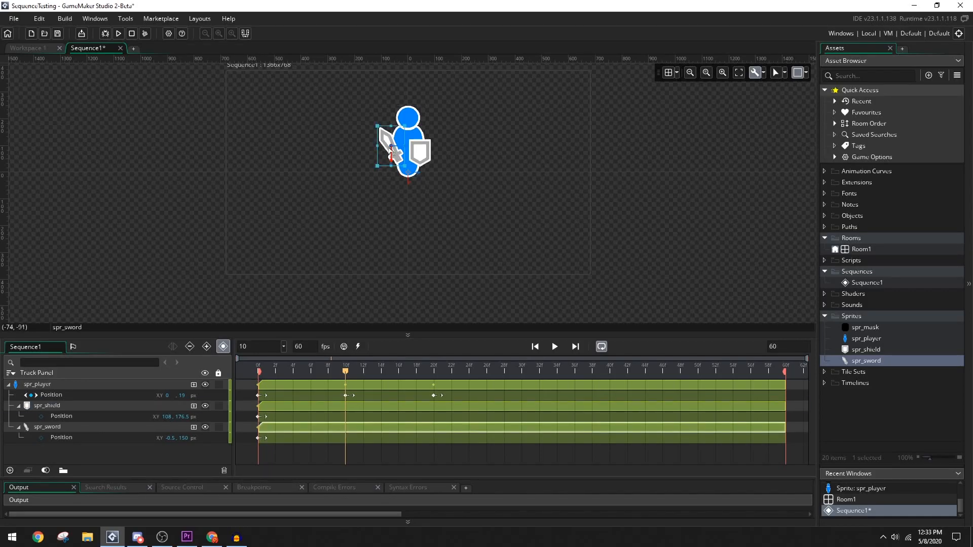
left_click_drag(397, 164, 393, 161)
left_click(428, 157)
left_click_drag(424, 173, 425, 165)
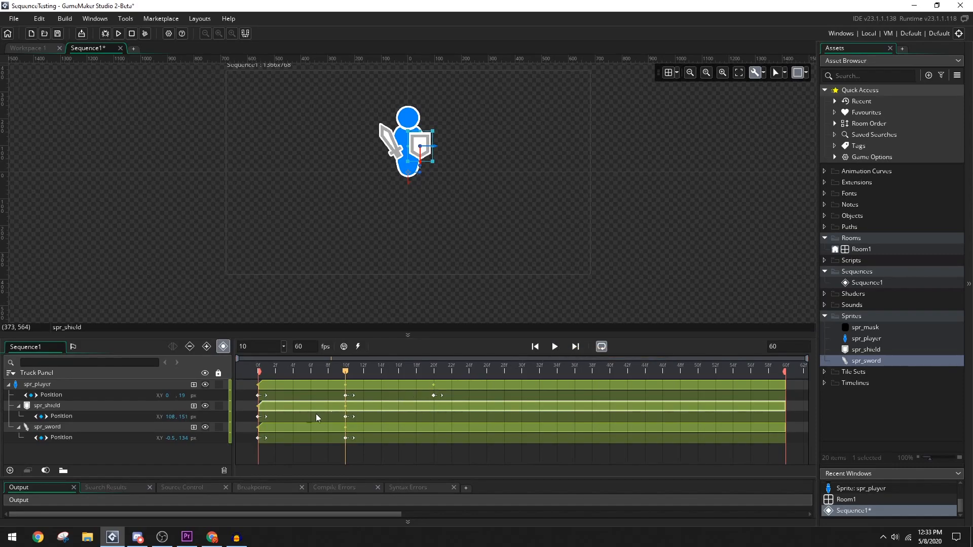
Step: Duplicate the frame 0 position keyframes of the shield and sword at frame 20 and play the sequence to check the motion
left_click(258, 417)
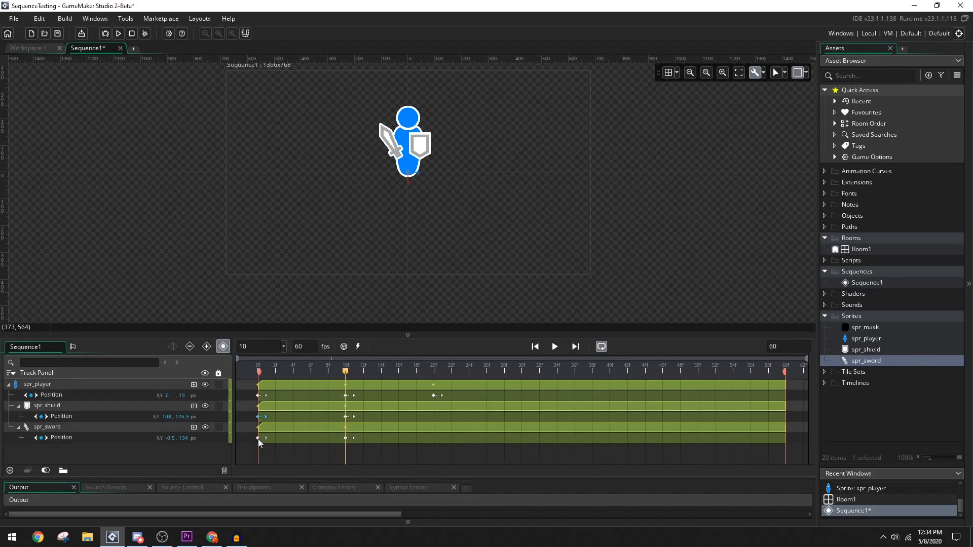
left_click(257, 438)
left_click(432, 370)
key("ctrl+v")
left_click(257, 416)
key("ctrl+v")
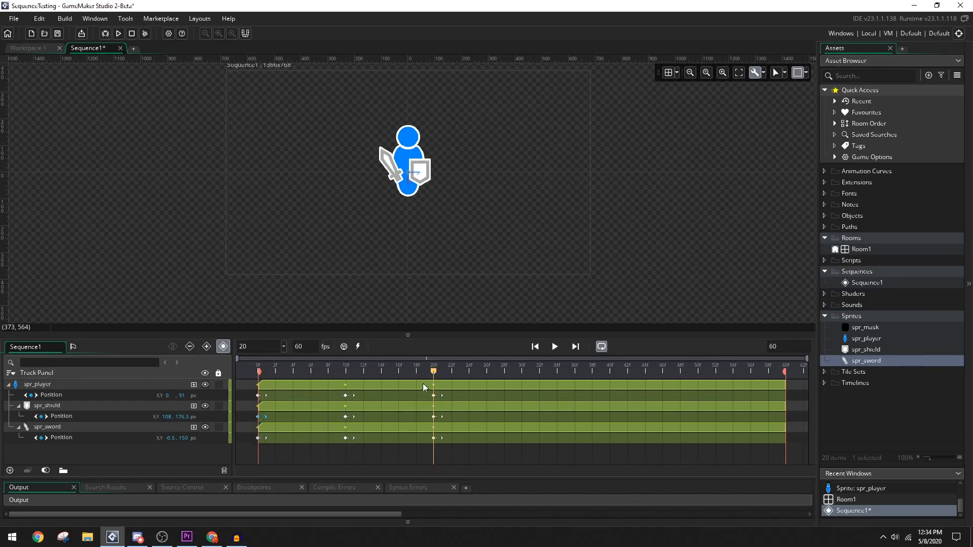
left_click(555, 349)
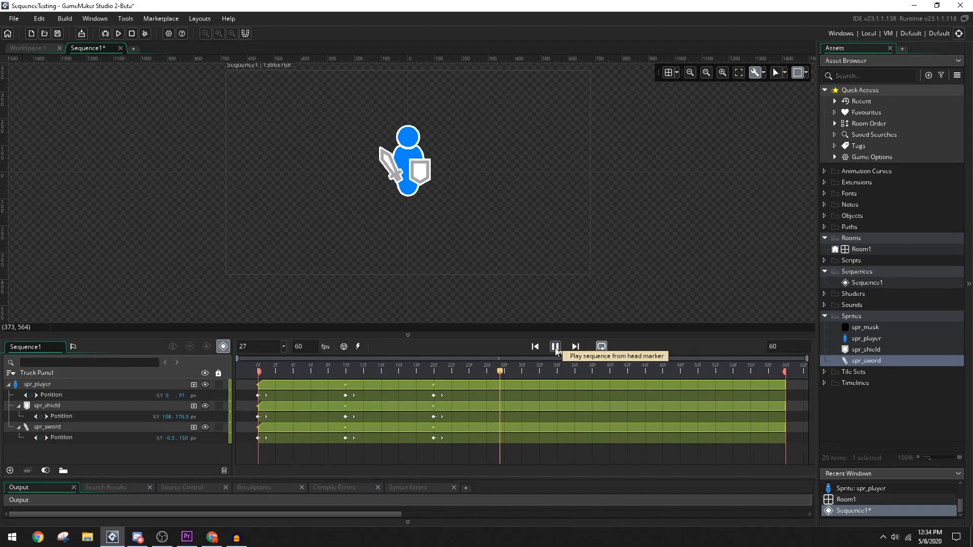
left_click(555, 348)
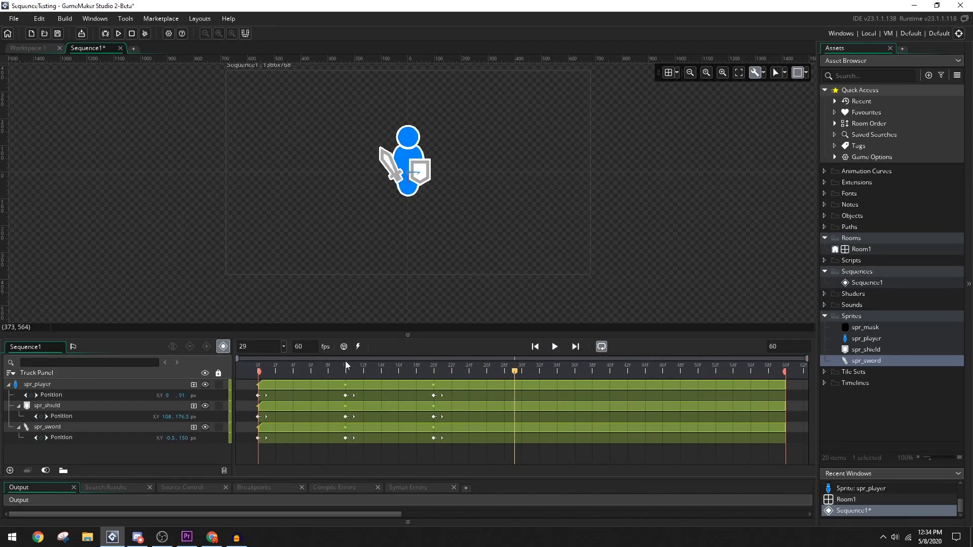
Step: Add a Rotation track to the sword and rotate the sword to about -16° at frame 10
left_click(346, 372)
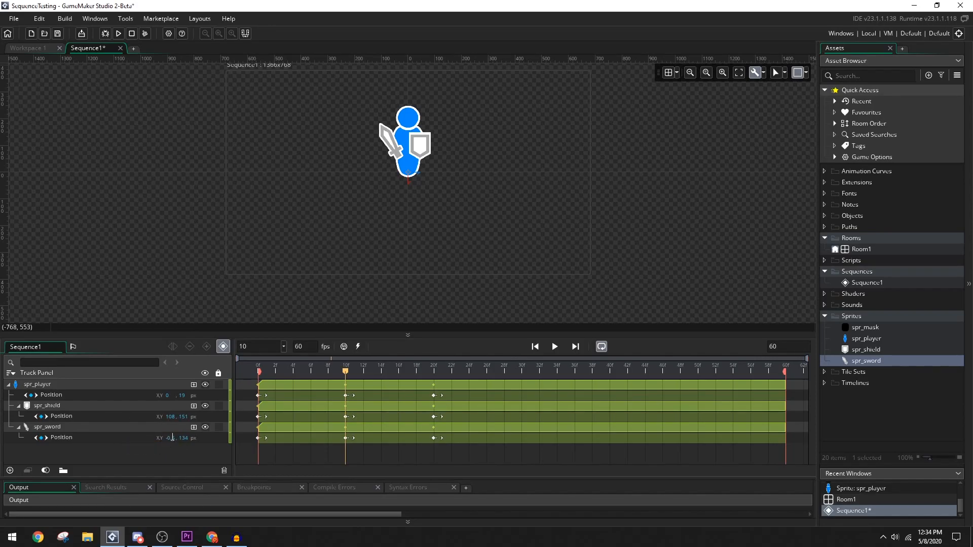
left_click(193, 429)
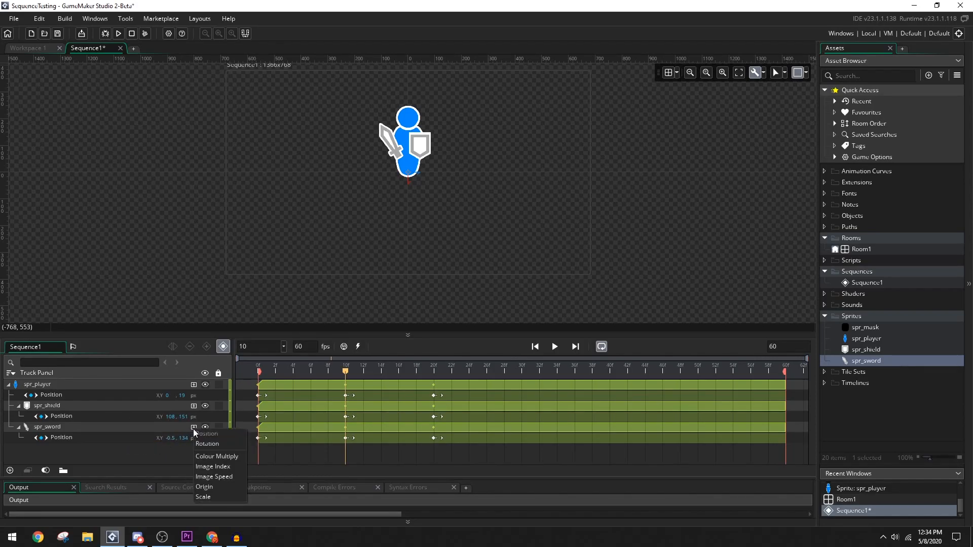
left_click(214, 445)
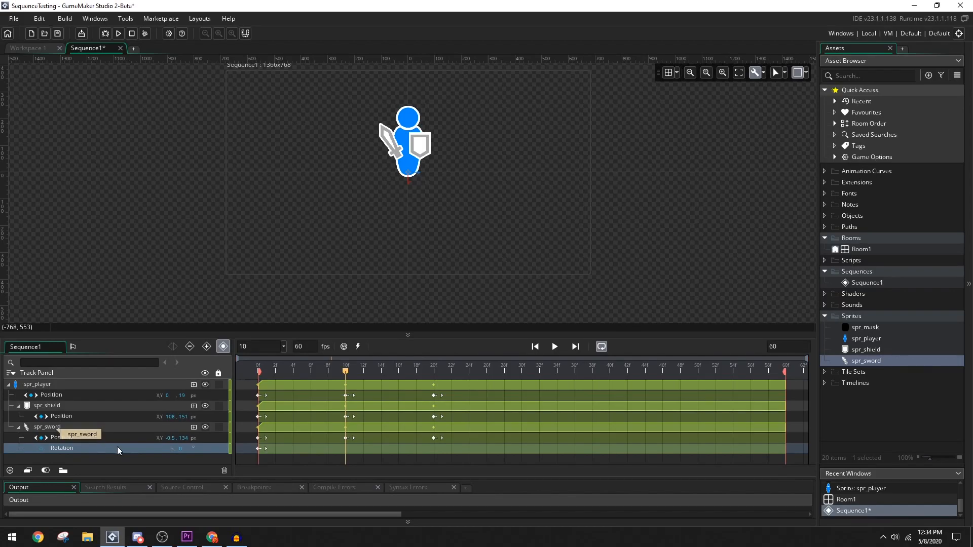
left_click_drag(311, 369, 248, 371)
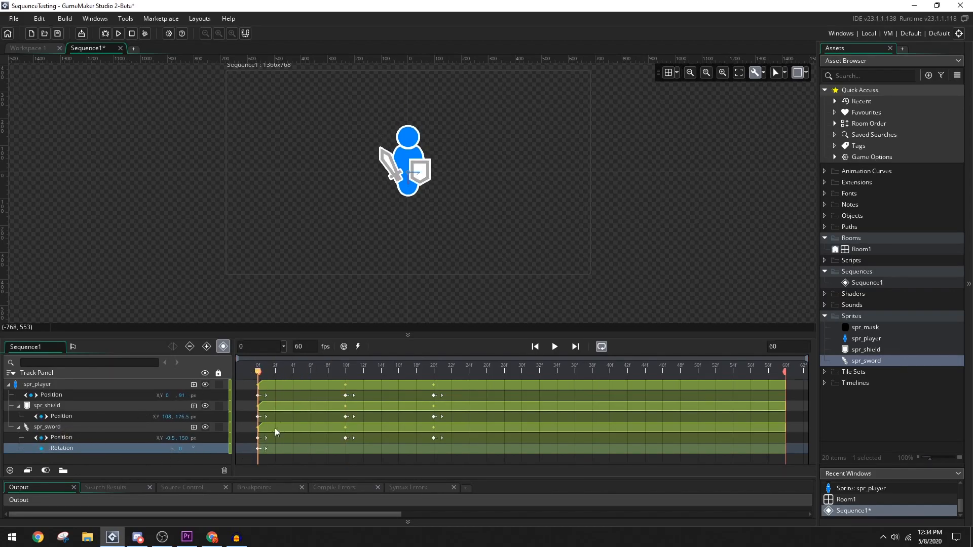
left_click(345, 369)
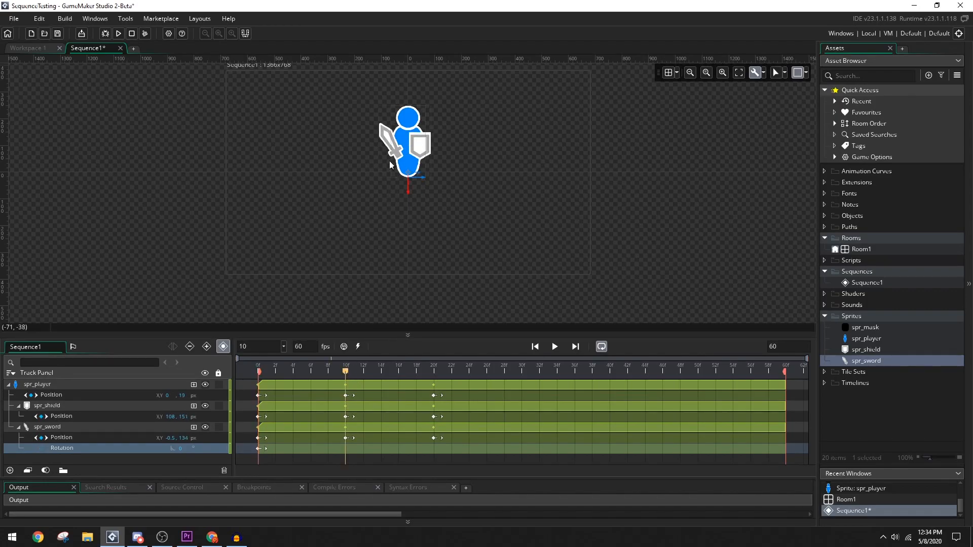
left_click(388, 142)
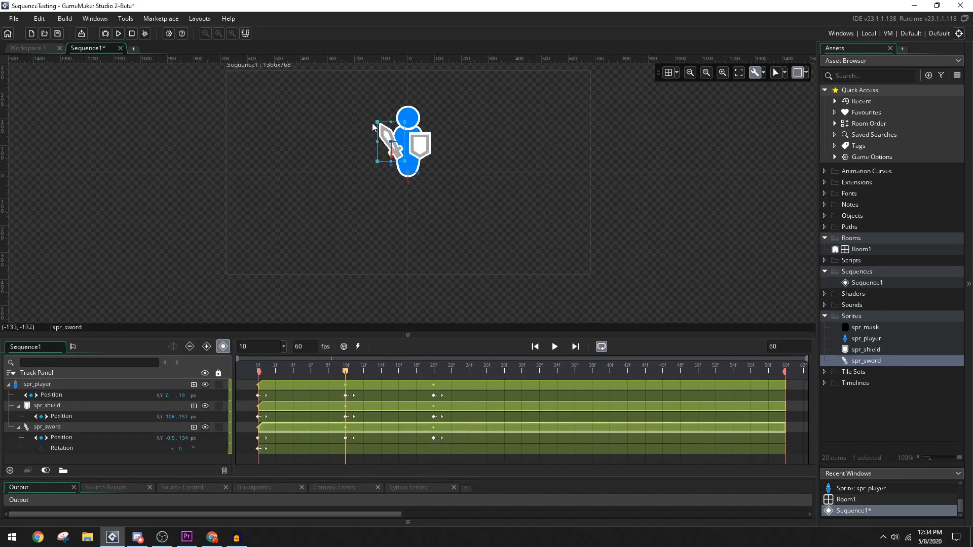
left_click_drag(377, 118, 380, 117)
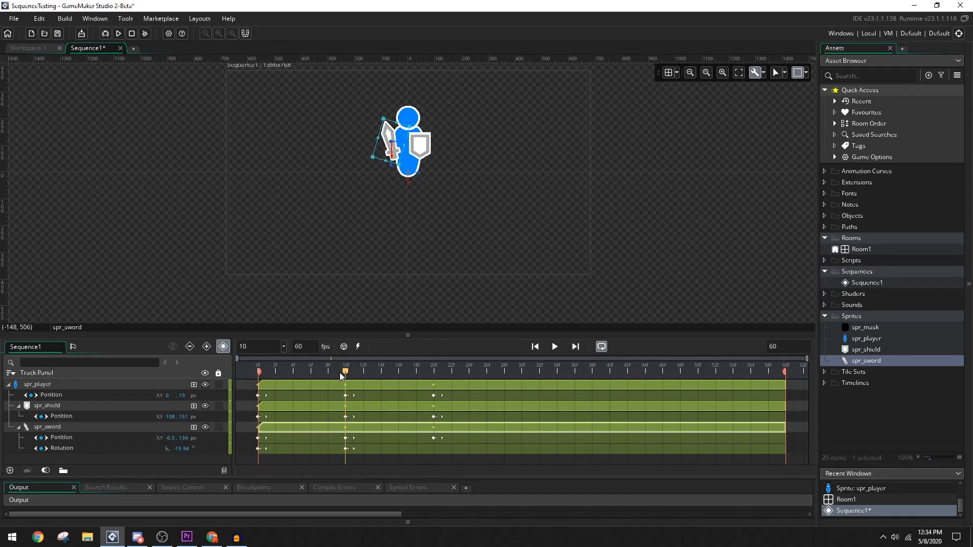
Step: Add a Rotation track to the shield
left_click(193, 406)
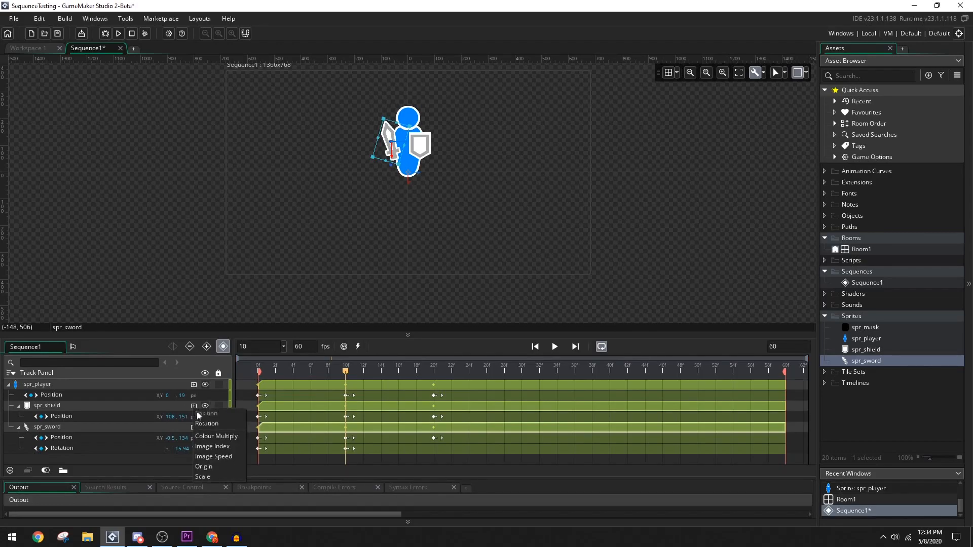
left_click(190, 407)
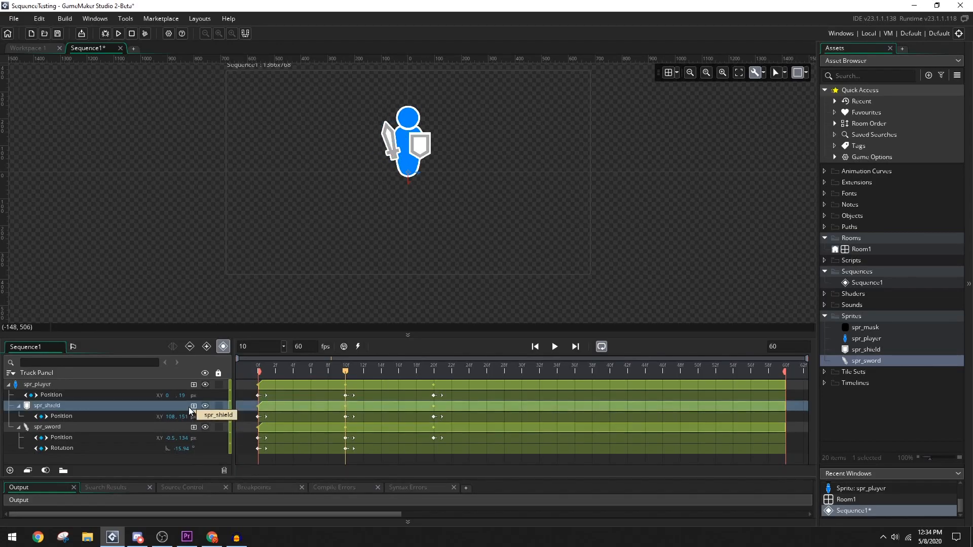
left_click(193, 406)
left_click(206, 420)
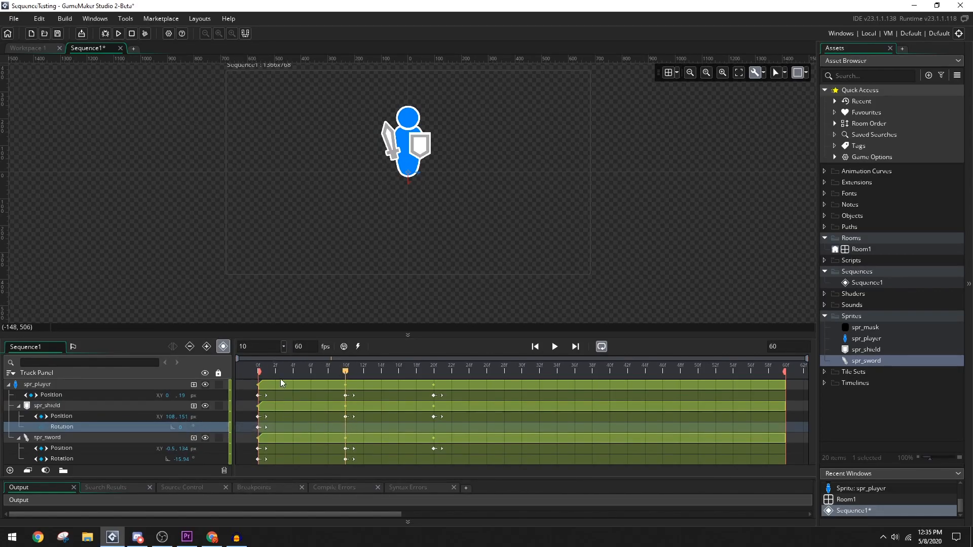
Step: Shift the shield to about X 120 and rotate it to about -21.6° at frame 0, and rotate it to about 2.9° at frame 10
left_click(256, 369)
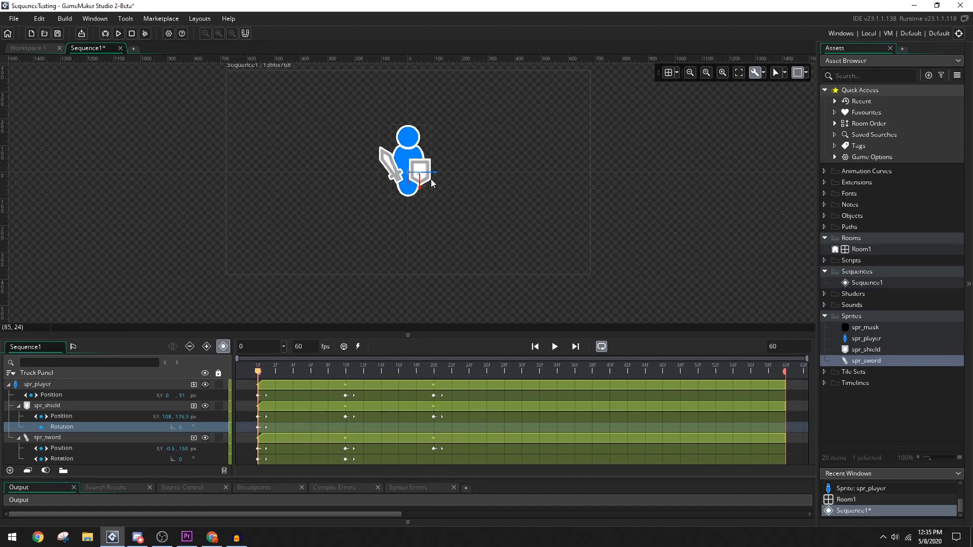
left_click(431, 180)
left_click_drag(437, 151, 437, 173)
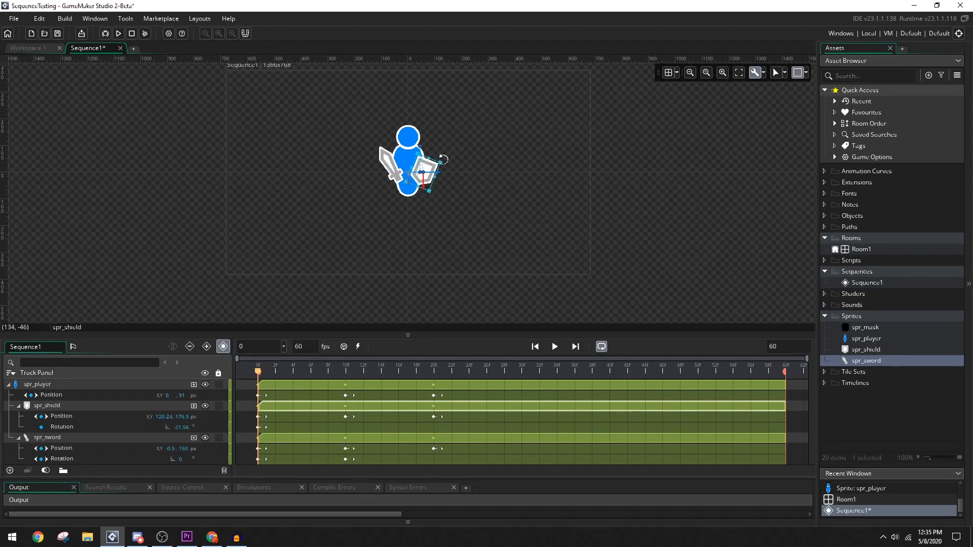
left_click(345, 367)
left_click_drag(439, 136, 432, 132)
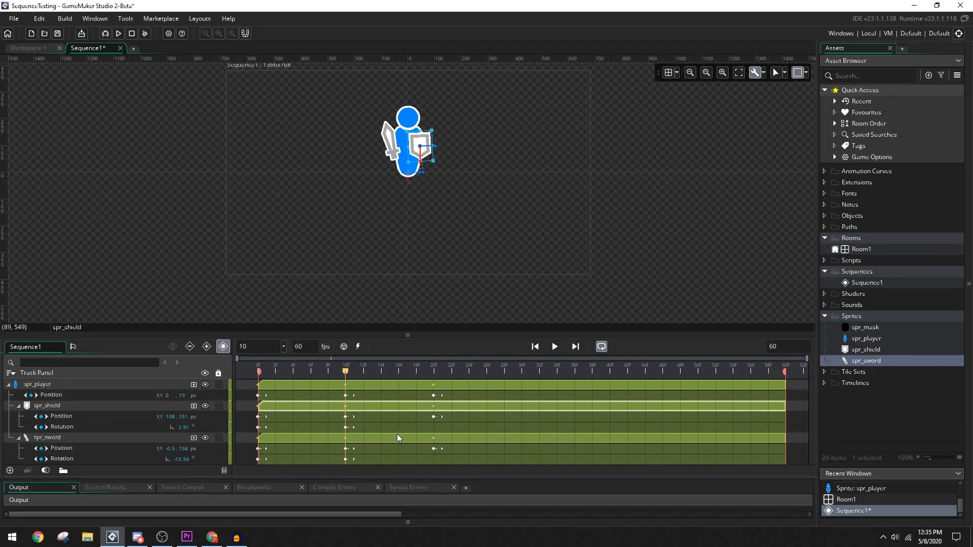
Step: Duplicate the shield's frame 0 rotation keyframe at frame 20
left_click(259, 427)
left_click(434, 434)
left_click(434, 371)
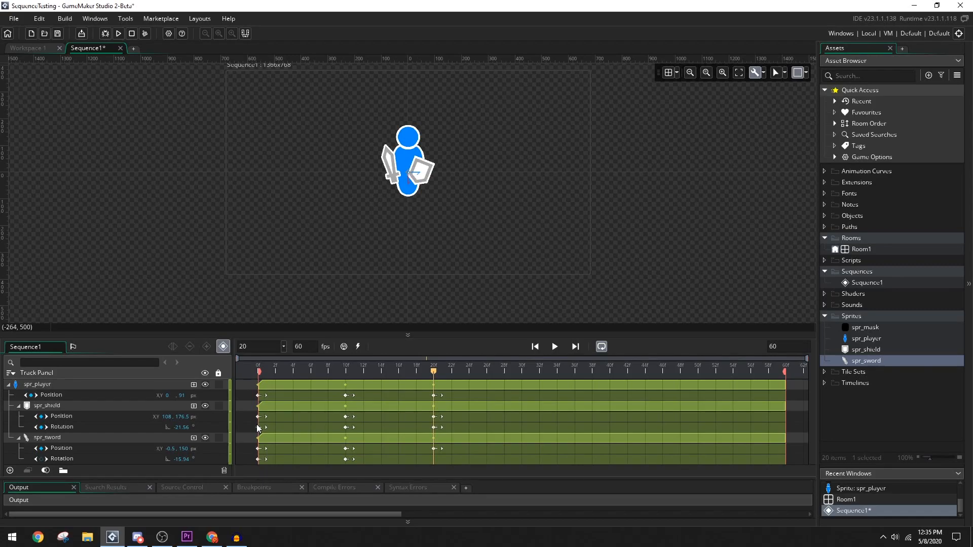
Step: Shift the shield outward to about X 133 at frame 0
left_click(263, 370)
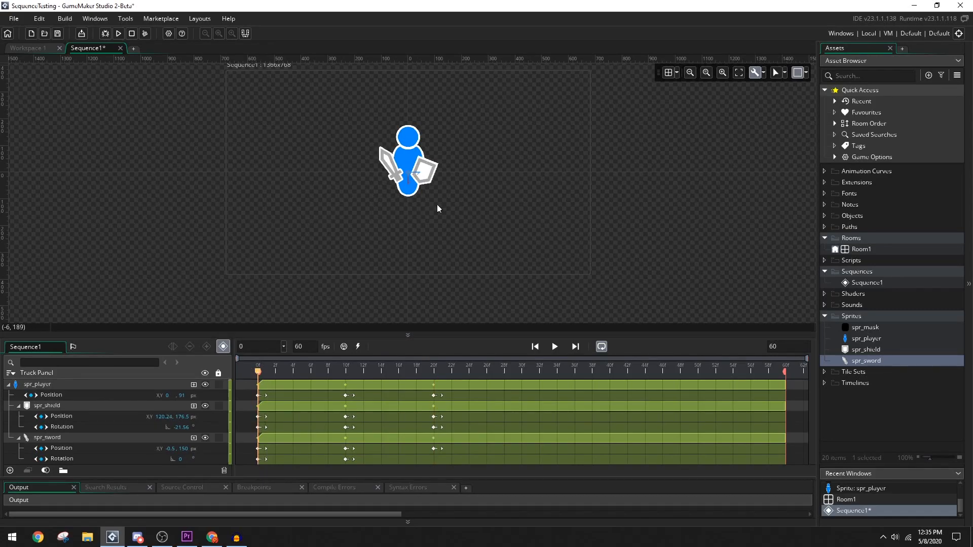
left_click(433, 172)
left_click_drag(442, 178, 446, 178)
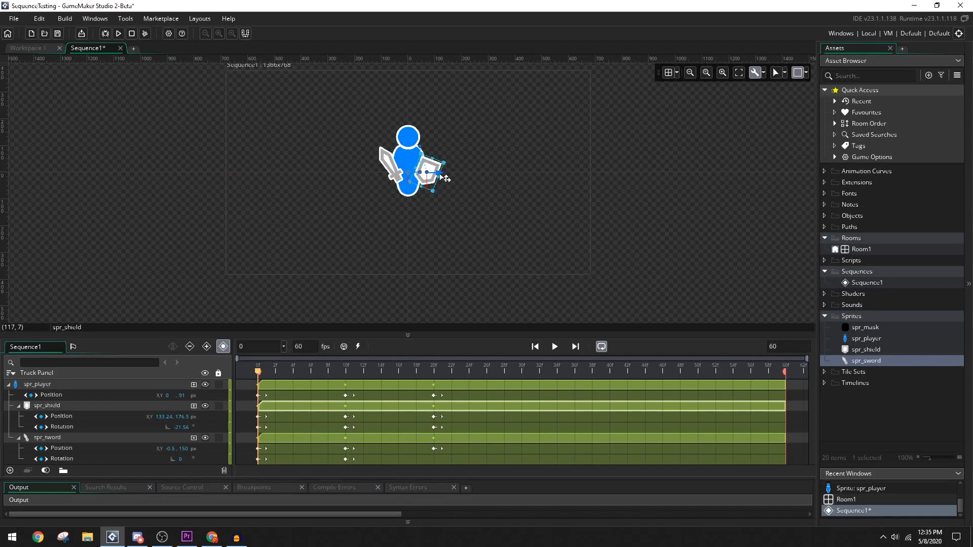
Step: Duplicate the shield's frame 0 position keyframe at frame 20 and play the sequence to check the motion
left_click(258, 417)
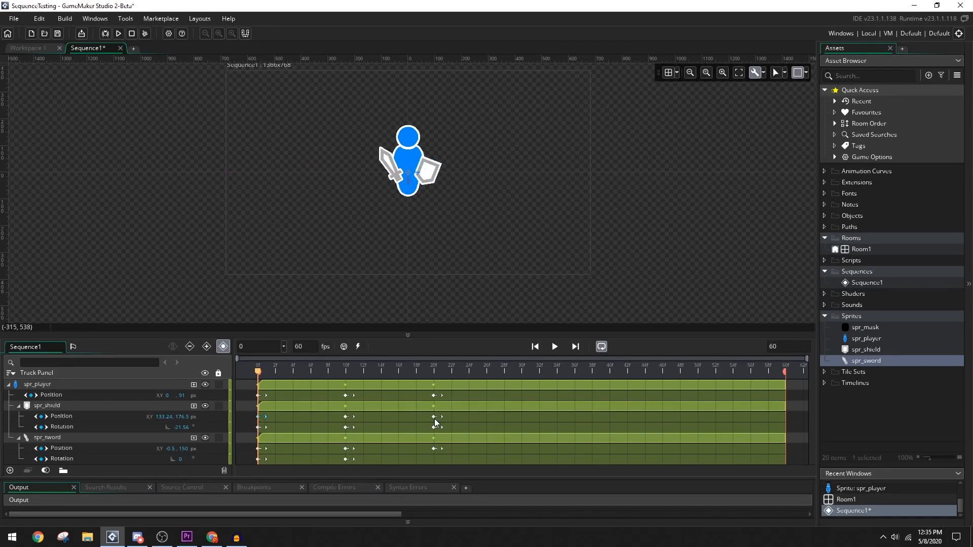
left_click(435, 372)
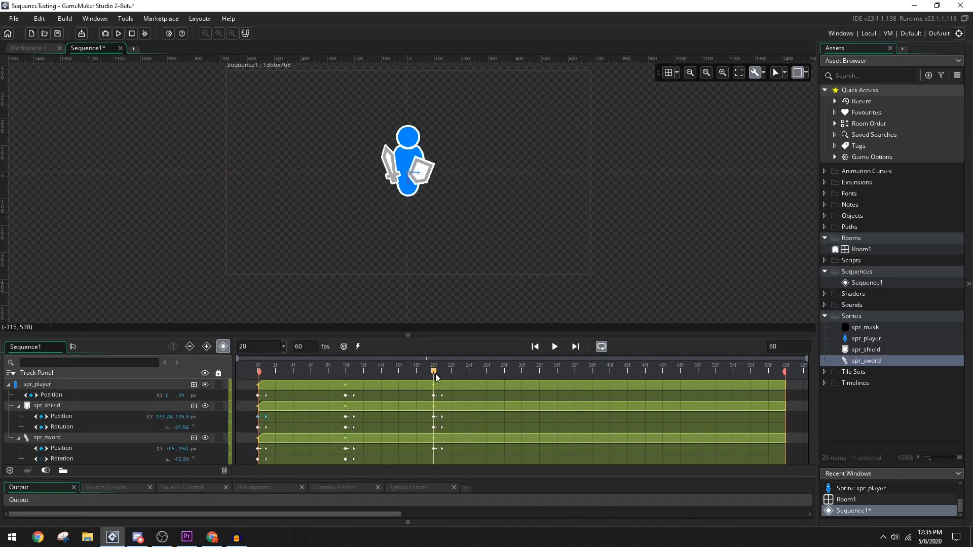
left_click(435, 417)
left_click(560, 350)
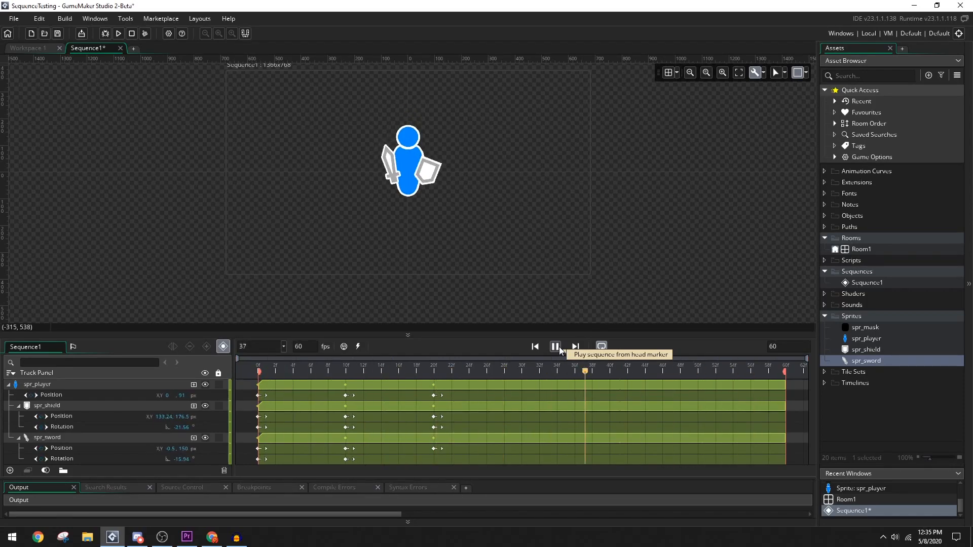
left_click(557, 347)
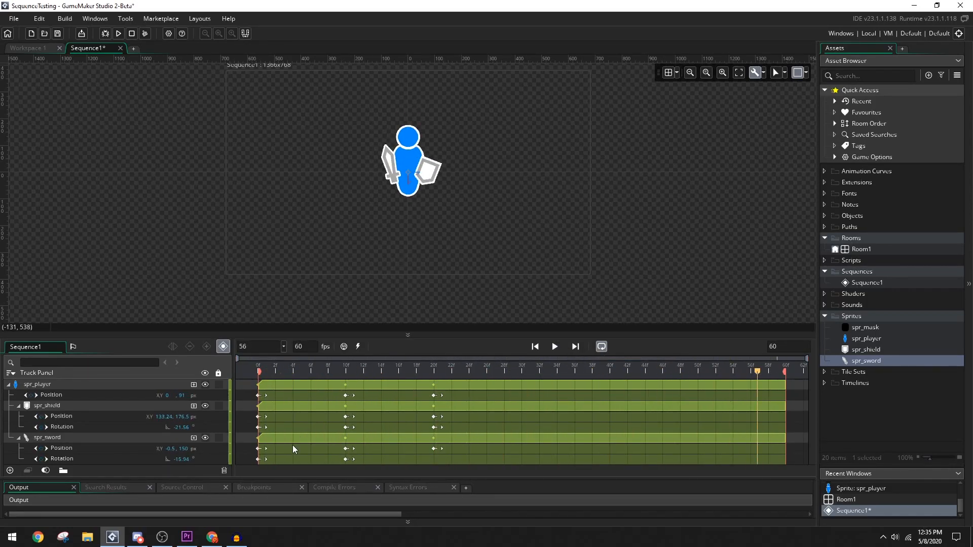
Step: Duplicate the sword's frame 0 rotation keyframe at frame 20 and play the sequence to check it
left_click(263, 459)
left_click(258, 373)
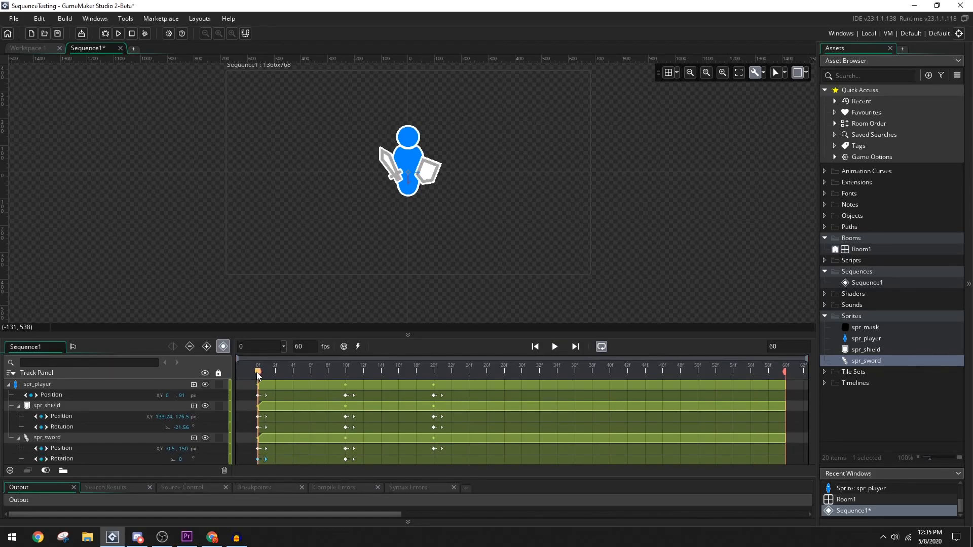
left_click_drag(258, 374, 434, 373)
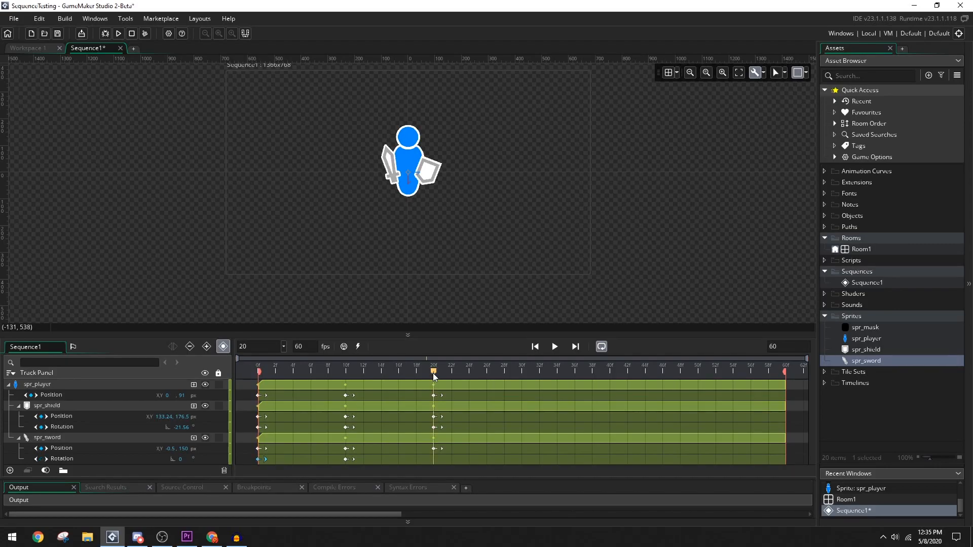
left_click(554, 348)
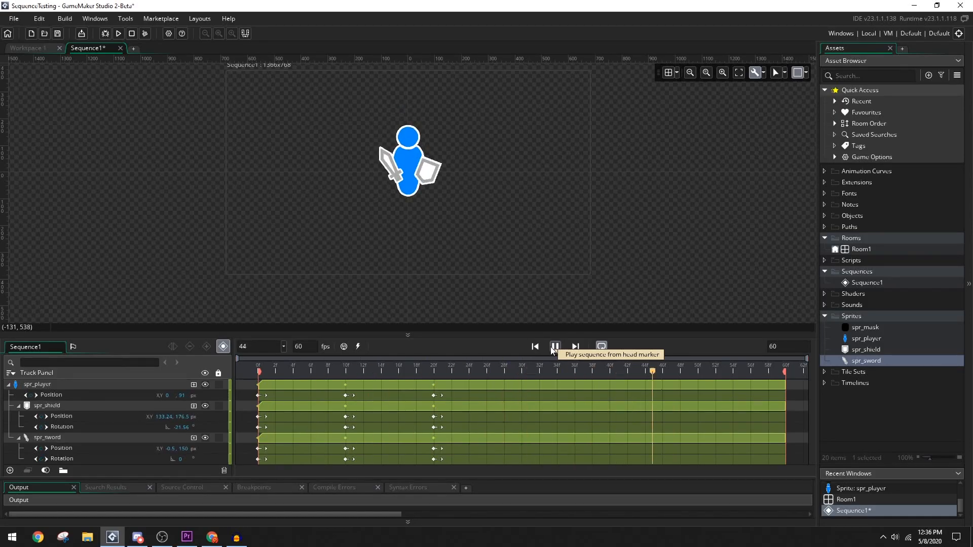
left_click(553, 349)
left_click(496, 367)
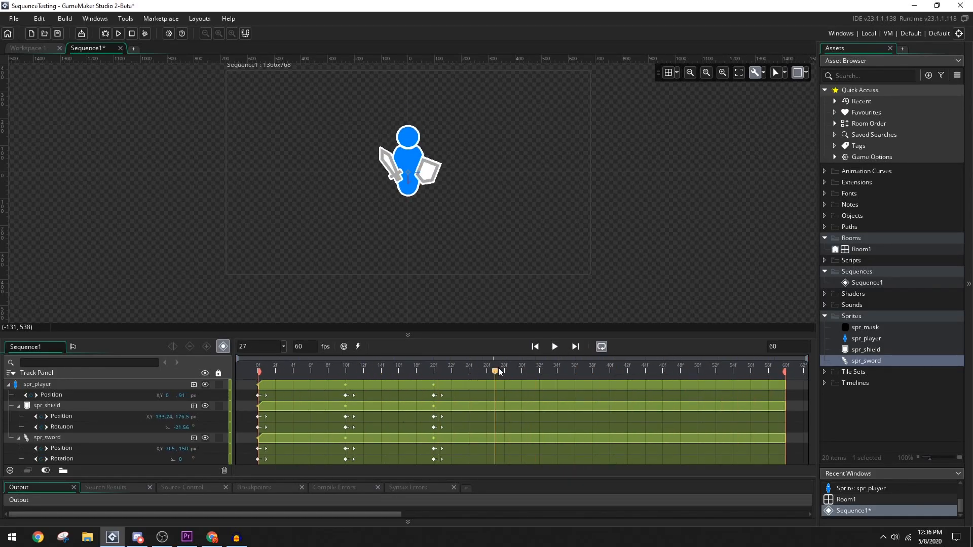
left_click(558, 347)
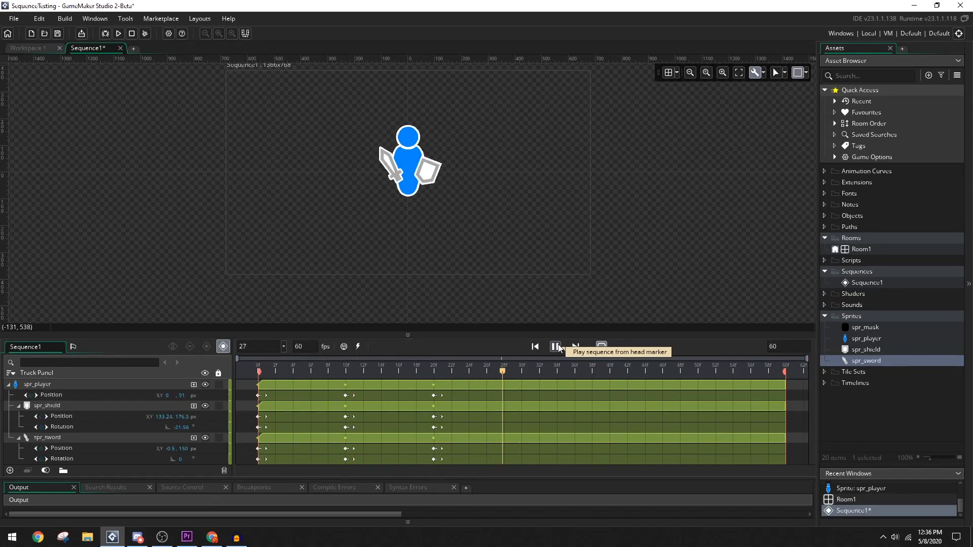
left_click(558, 346)
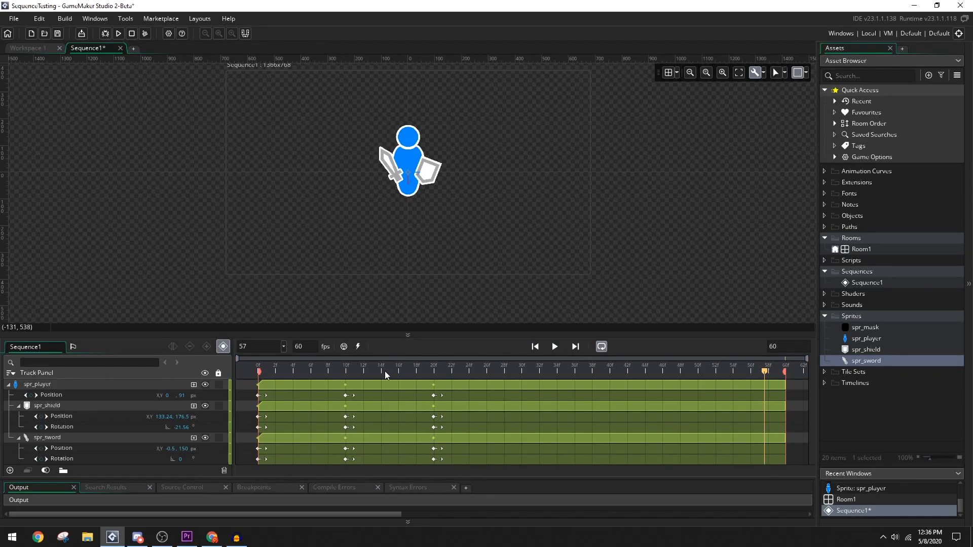
Step: Add a Scale track to spr_player and collapse the shield and sword tracks
left_click_drag(384, 371, 437, 371)
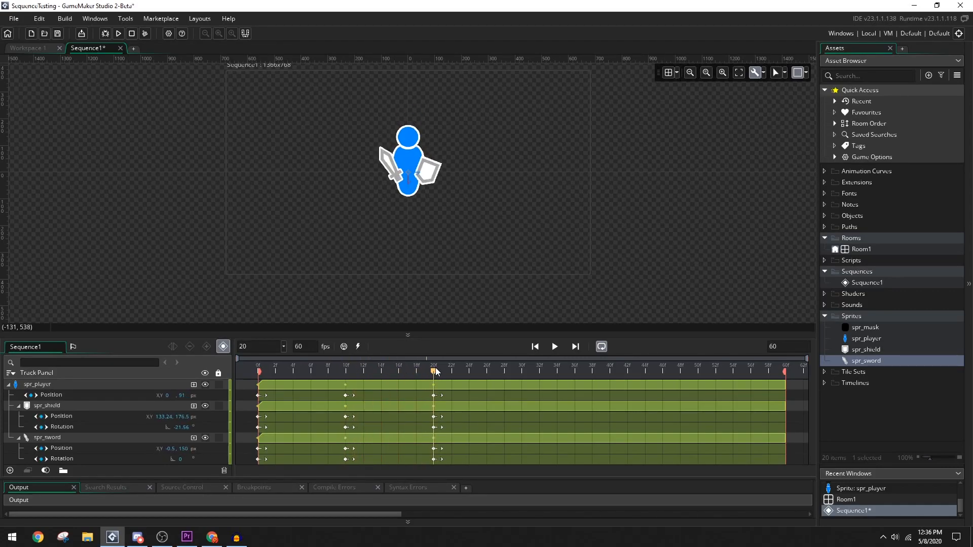
left_click(194, 385)
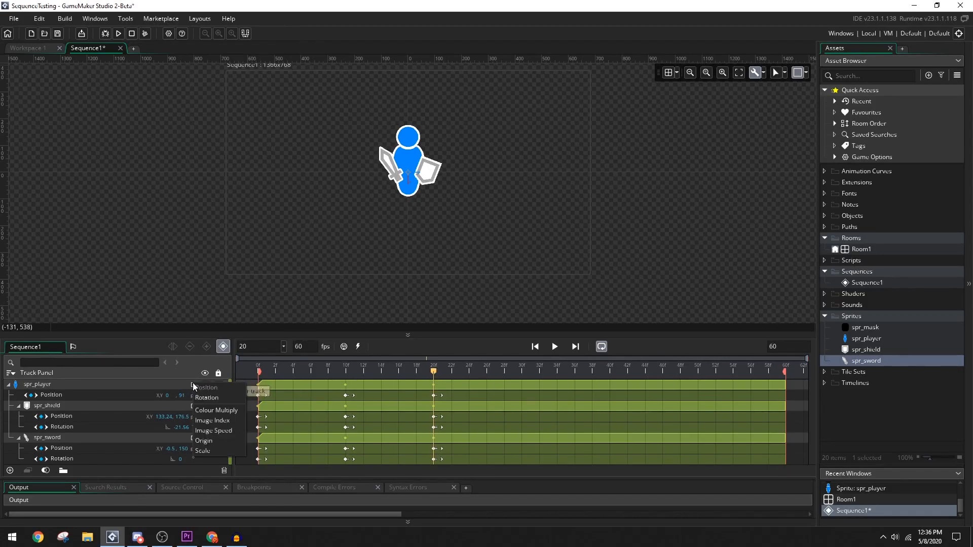
left_click(205, 452)
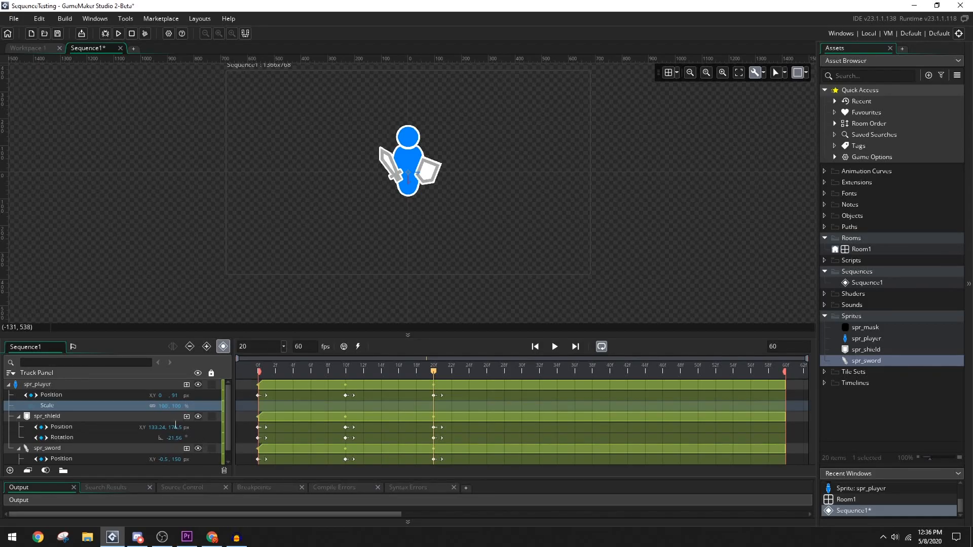
left_click(18, 417)
left_click(18, 427)
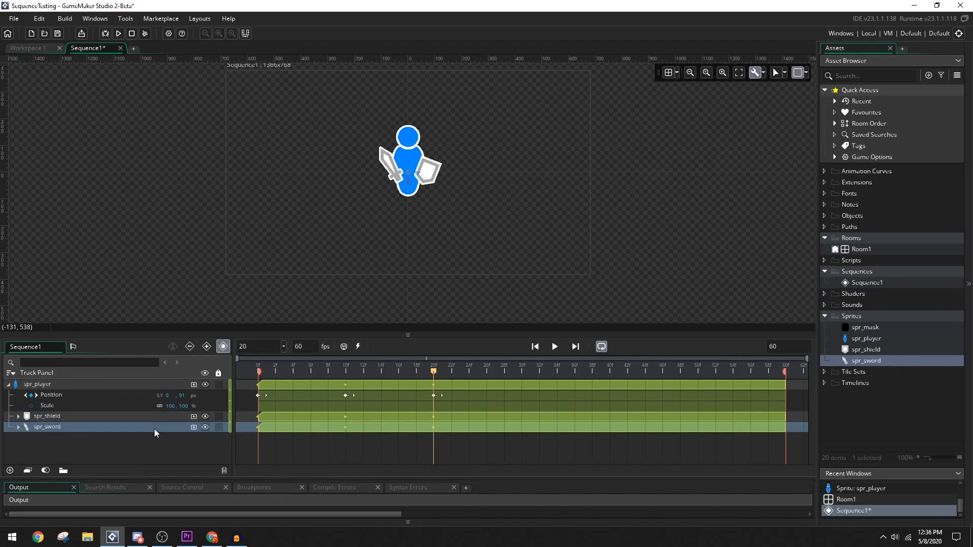
Step: Add keyframes to the player's Scale track at frames 20 and 22
left_click_drag(433, 368, 223, 366)
left_click(433, 368)
left_click(30, 405)
left_click_drag(442, 369, 450, 370)
left_click(31, 406)
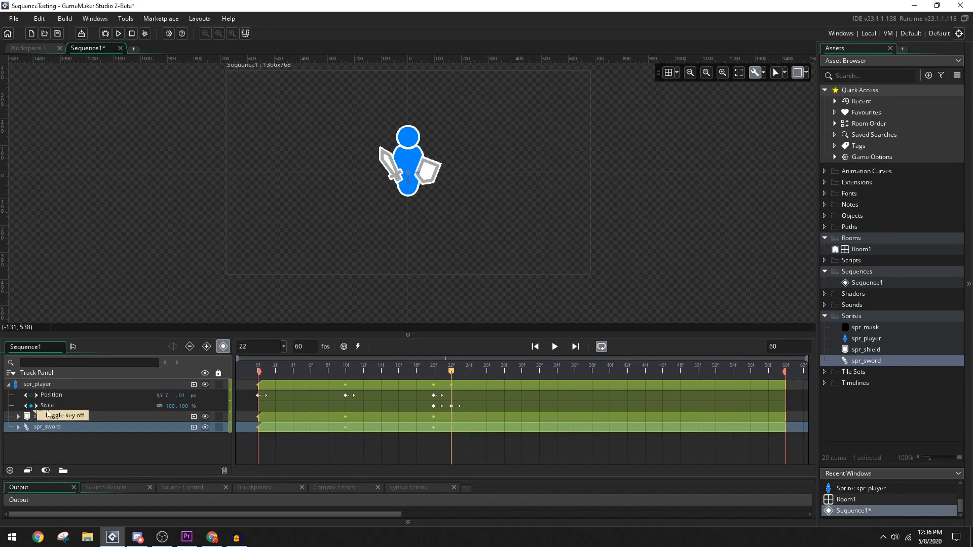
Step: Set the player's scale at frame 22 to 110% horizontally and 90% vertically
left_click(408, 142)
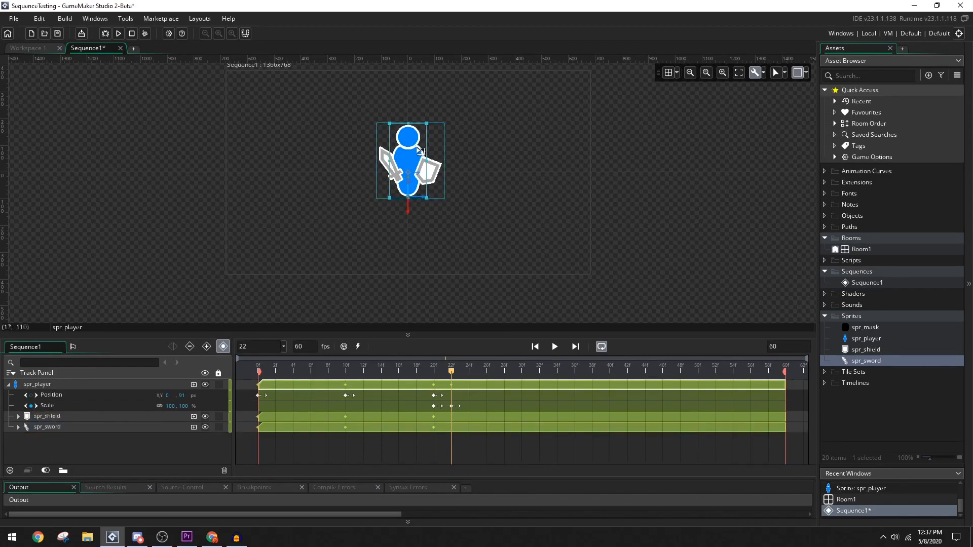
left_click(97, 388)
left_click_drag(175, 406, 142, 403)
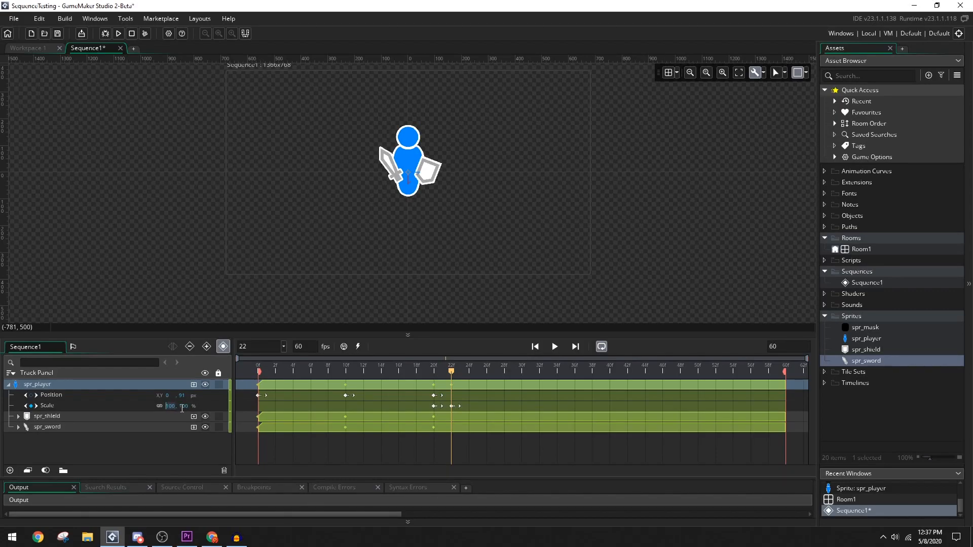
type("110, ")
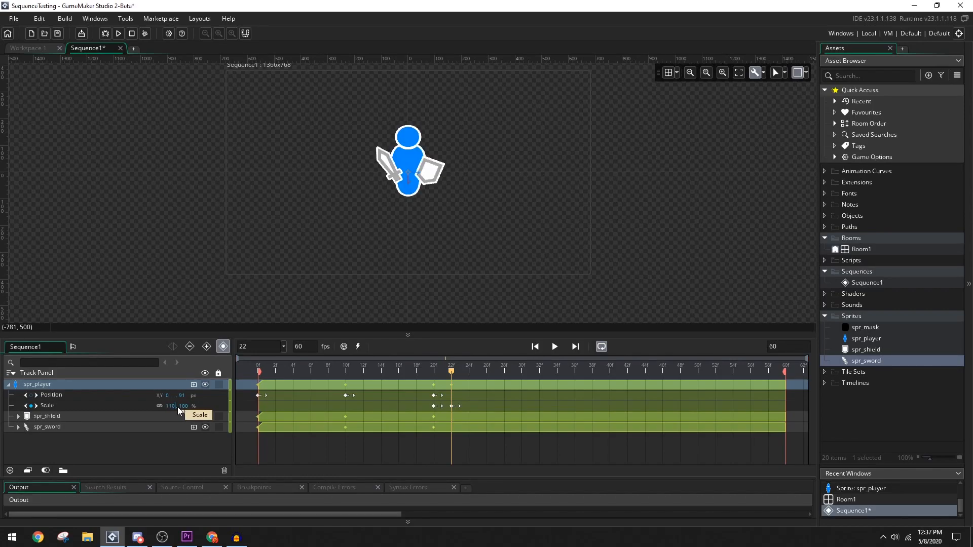
type("90")
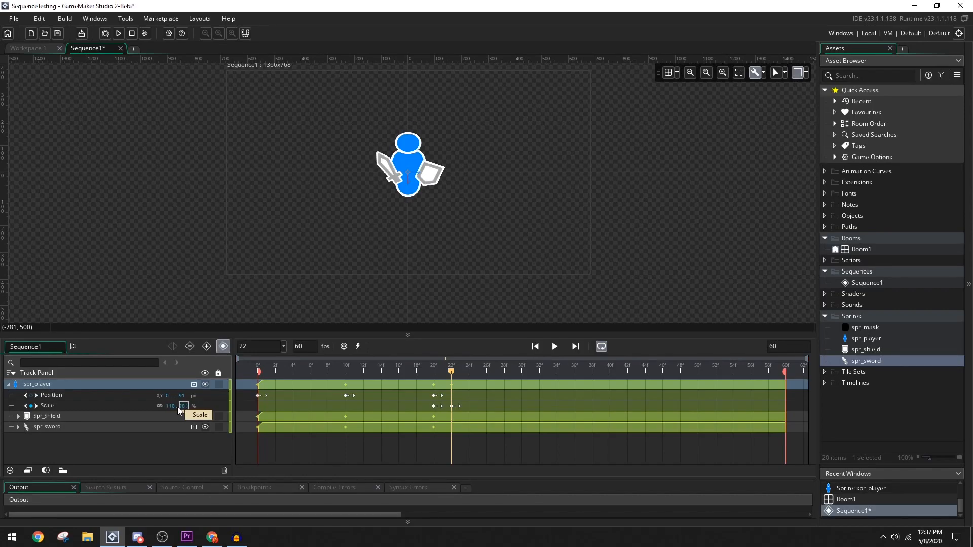
Step: Set the player's scale at frame 24 to 90% horizontally and 110% vertically
left_click(469, 373)
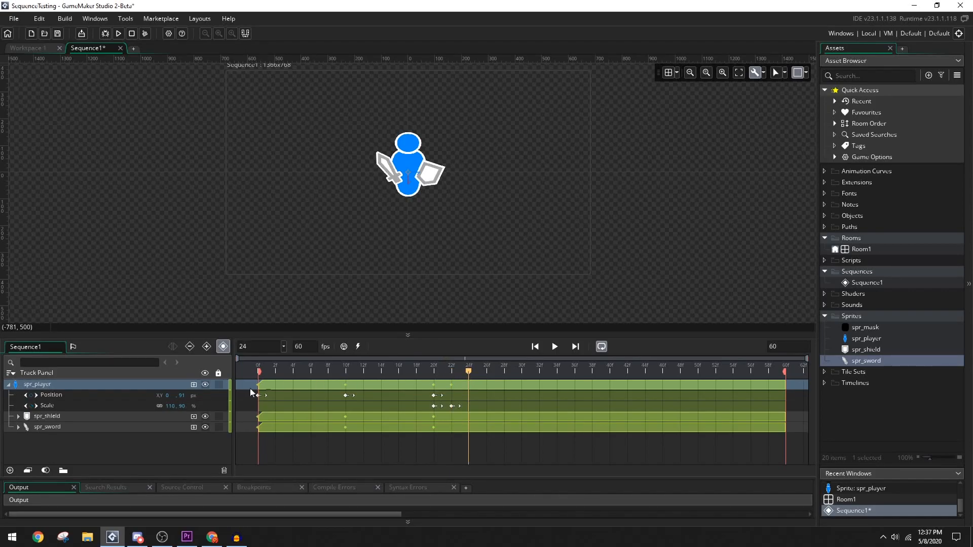
double_click(169, 407)
type("90")
double_click(183, 406)
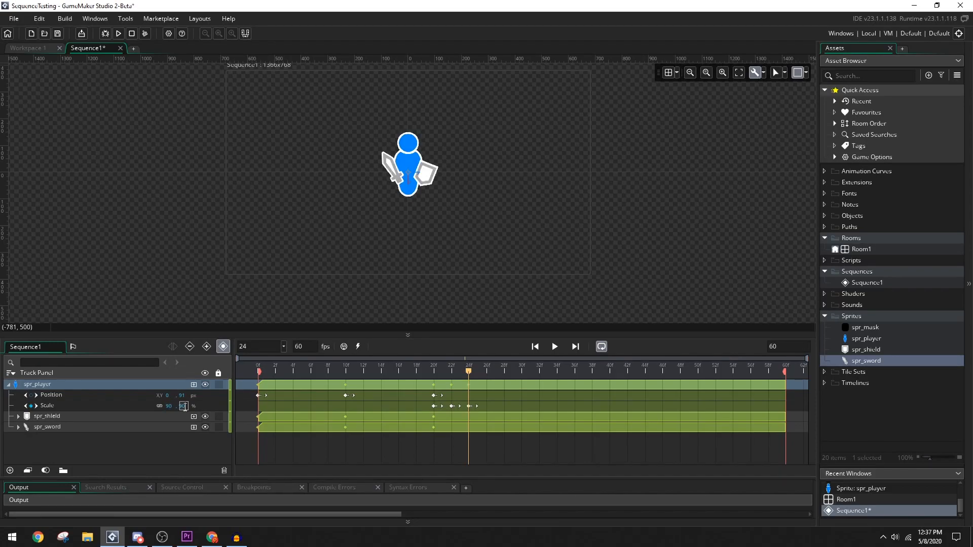
type("110")
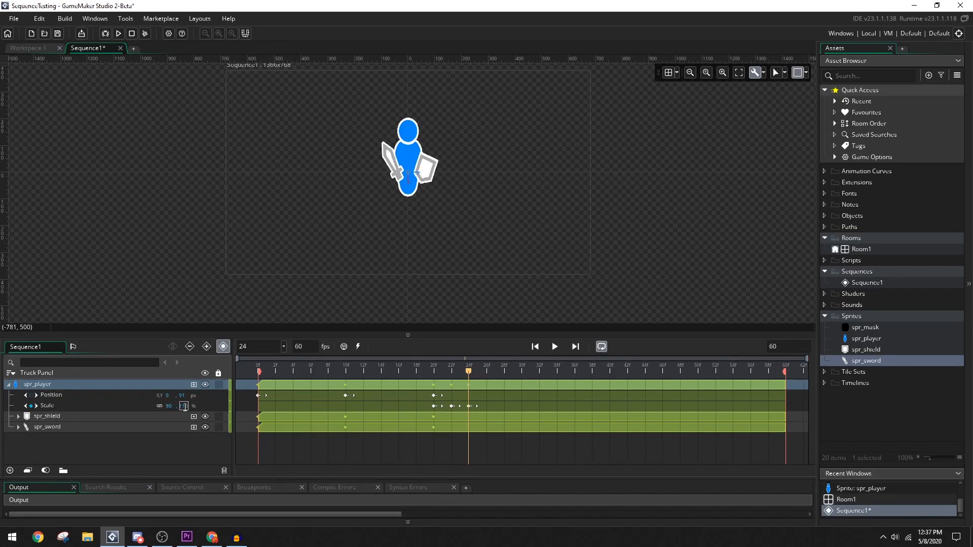
Step: Set the player's scale at frame 26 to 100% in both directions
left_click(488, 376)
left_click(170, 406)
type("1000")
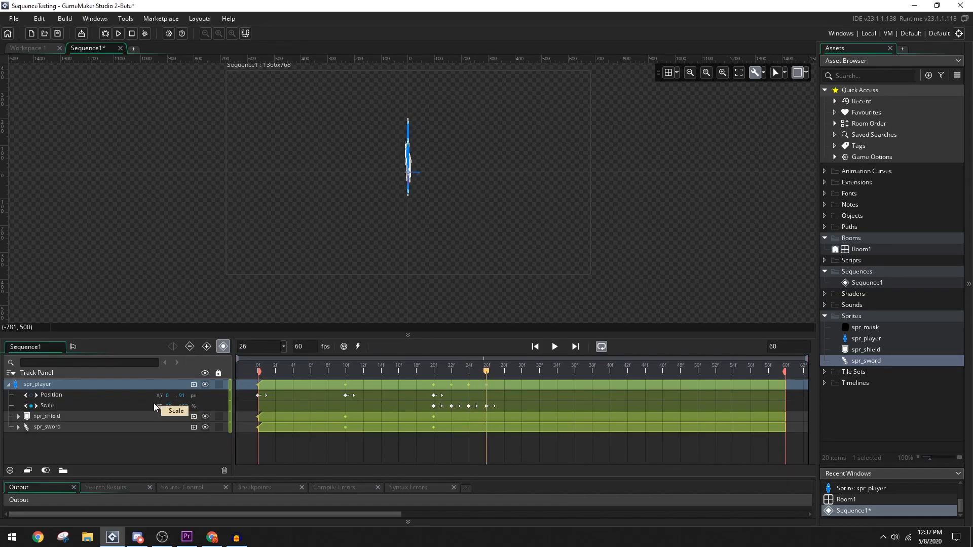
key("BackSpace")
key("Tab")
type("100")
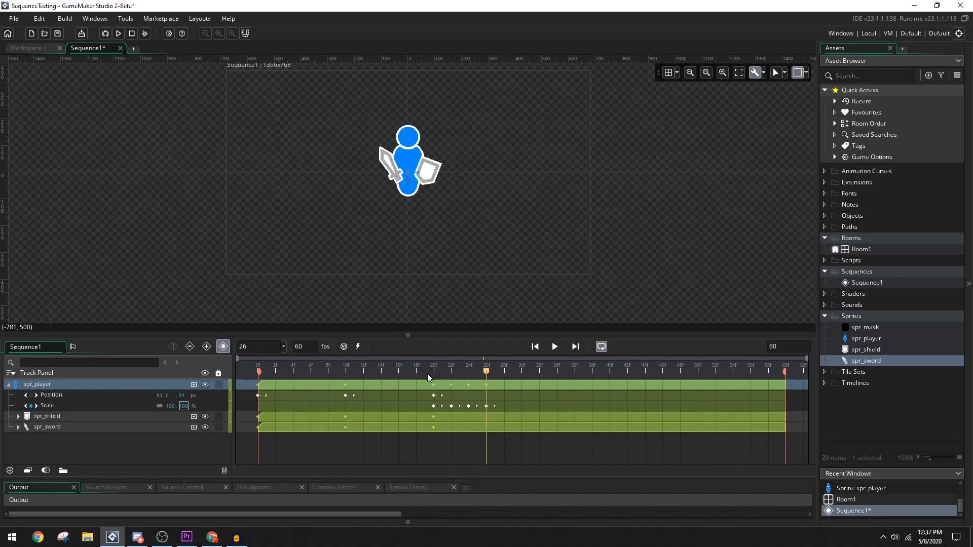
Step: Scrub through the scale keyframes and play the sequence from frame 0 to check the squash and stretch
left_click_drag(486, 373, 444, 369)
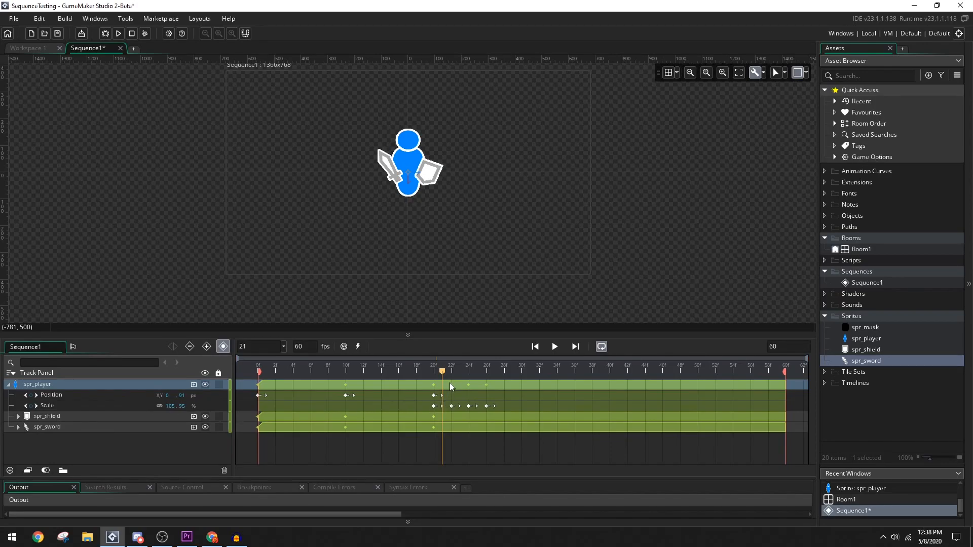
left_click_drag(441, 370, 257, 367)
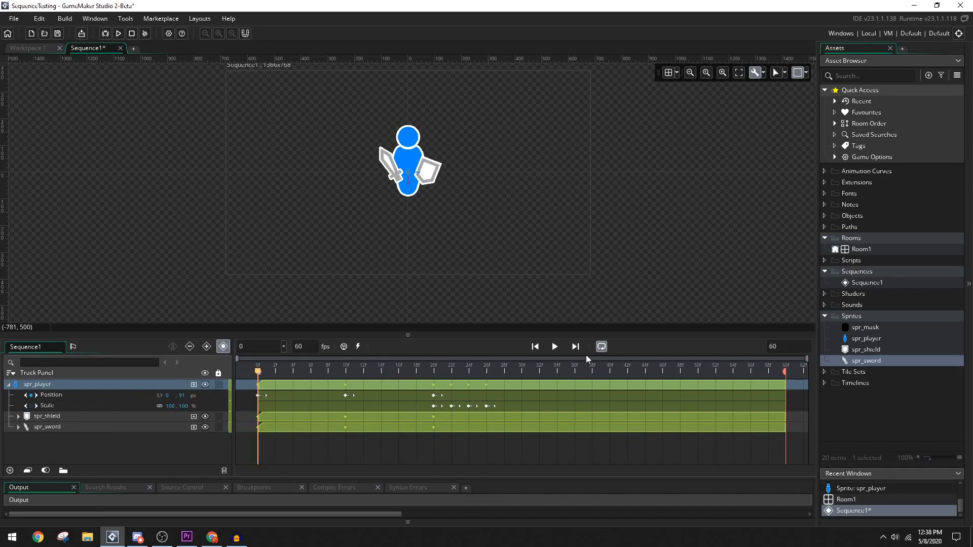
left_click(555, 347)
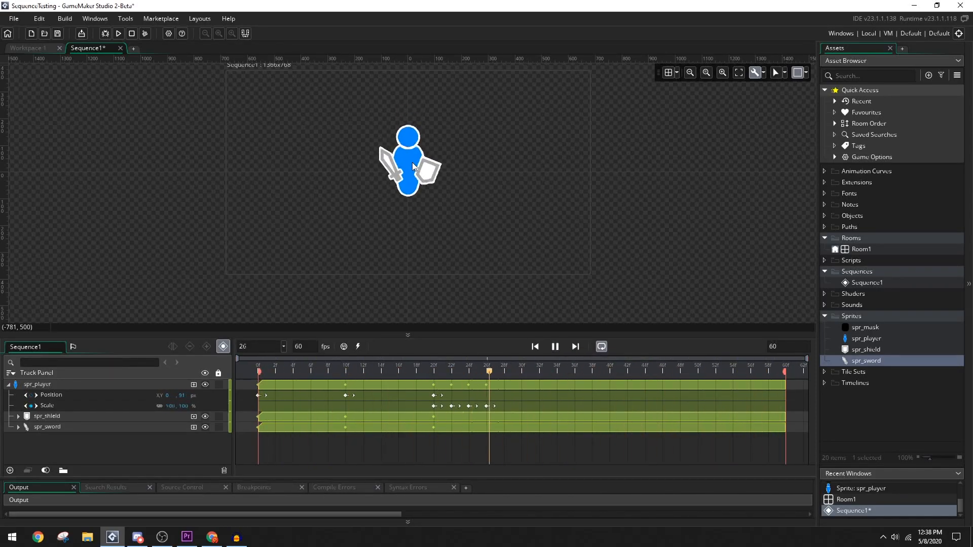
left_click(553, 348)
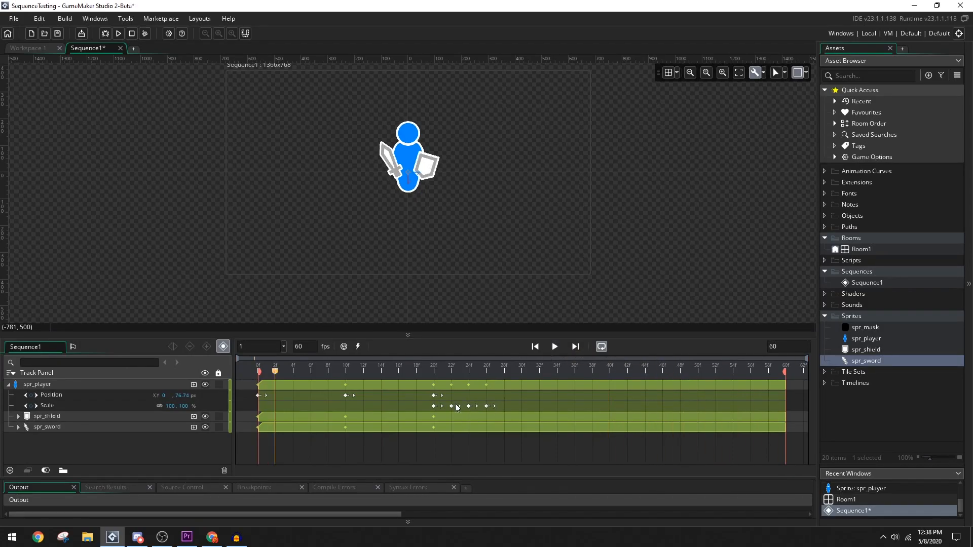
Step: Space the last three player scale keyframes out to frames 23, 26 and 30, and play the sequence
left_click(487, 405)
left_click_drag(452, 406, 475, 407)
left_click(505, 407)
left_click(555, 348)
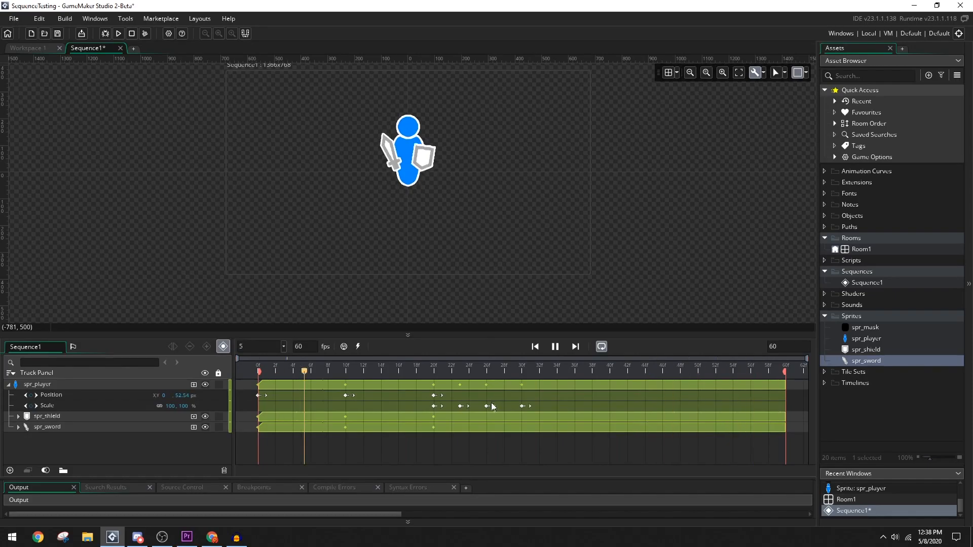
Step: Try the 90, 110% scale keyframe at frame 28, play the sequence, and return the keyframe to frame 26
left_click_drag(487, 407, 495, 406)
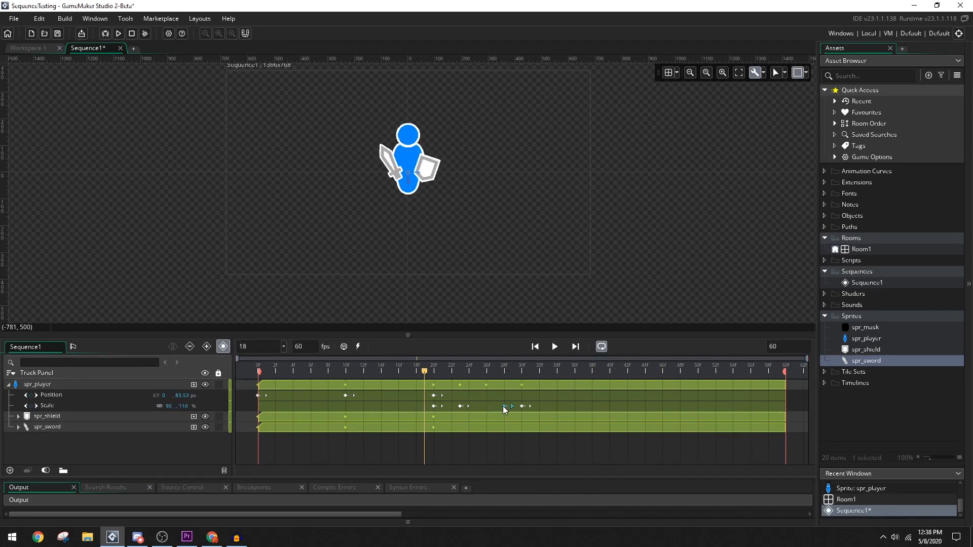
left_click(555, 347)
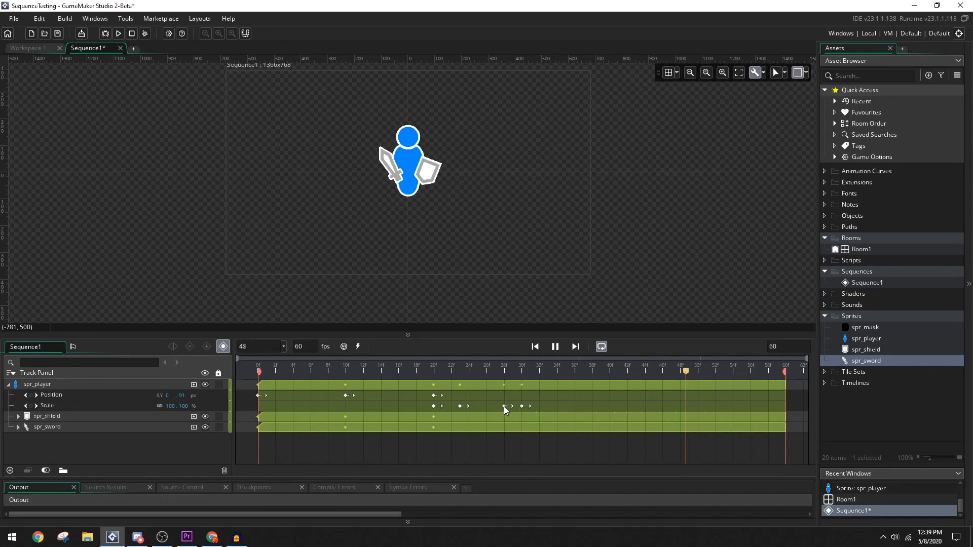
left_click_drag(504, 406, 488, 407)
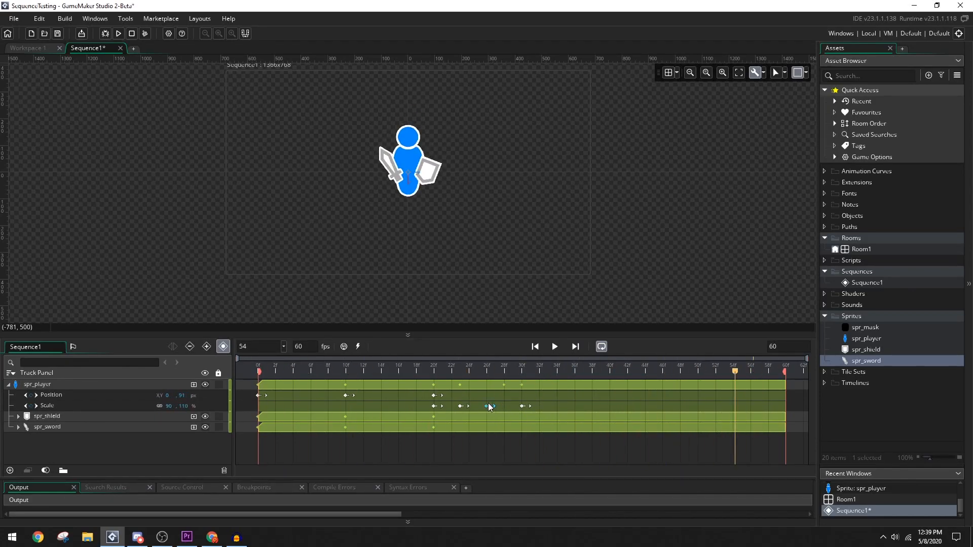
Step: Try a playback speed of 30 fps on the playing sequence, restore it to 60 fps, and return the playhead to frame 0
left_click(555, 347)
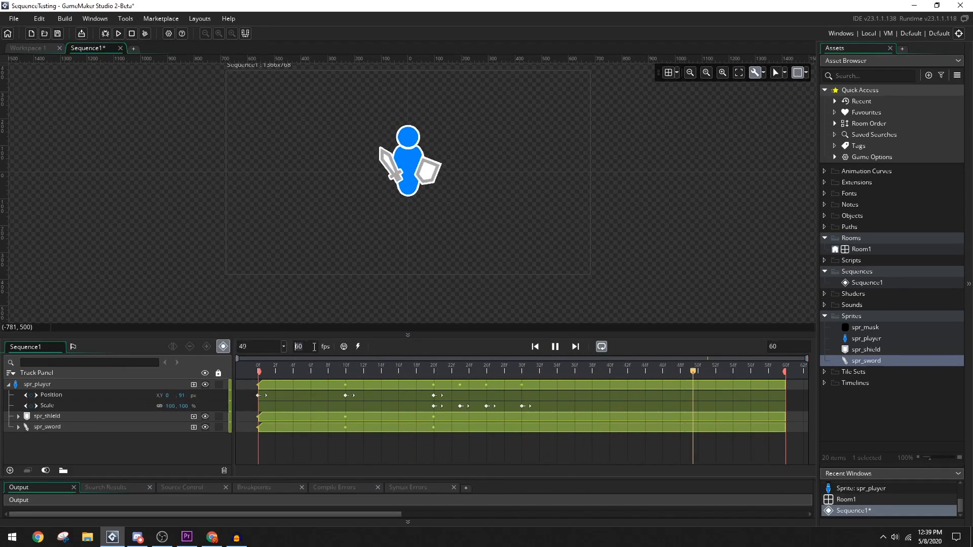
type("30")
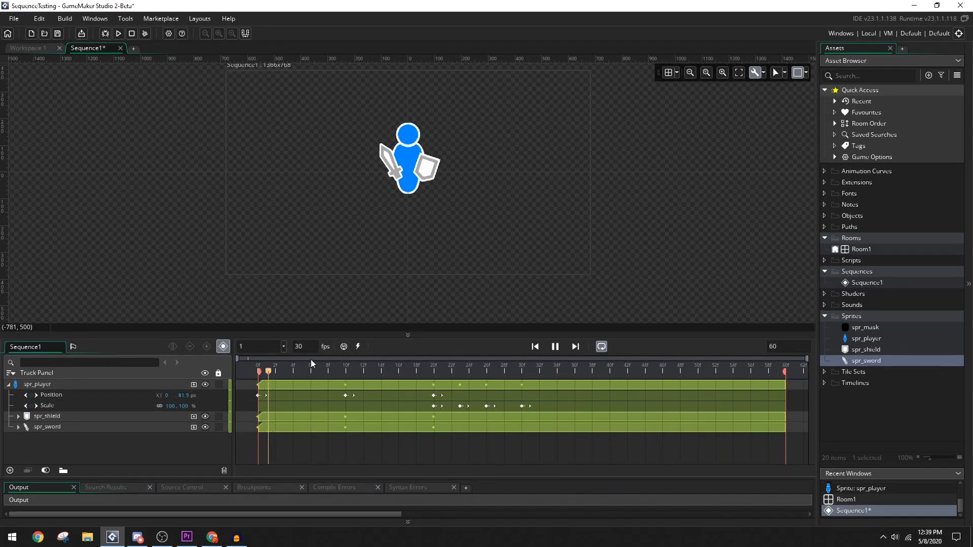
type("60")
key("Return")
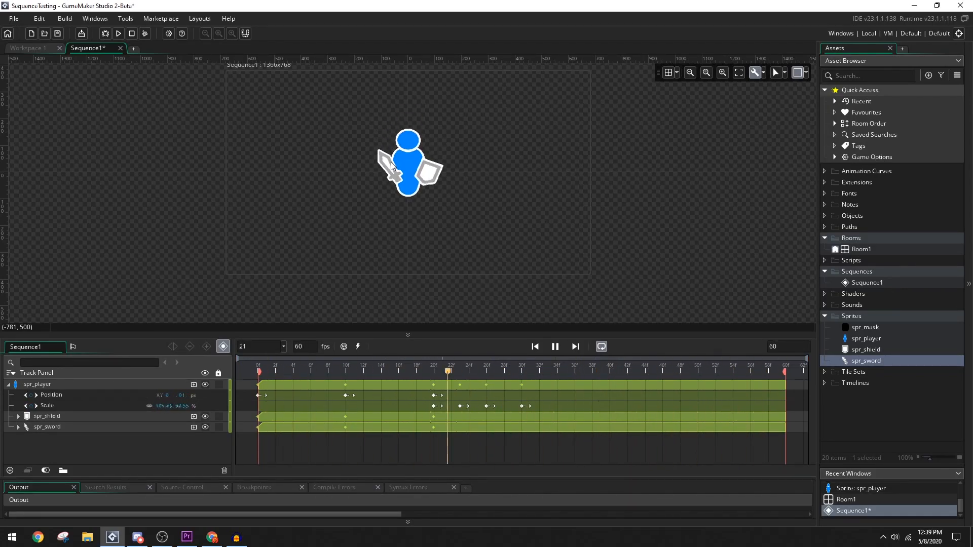
left_click(535, 346)
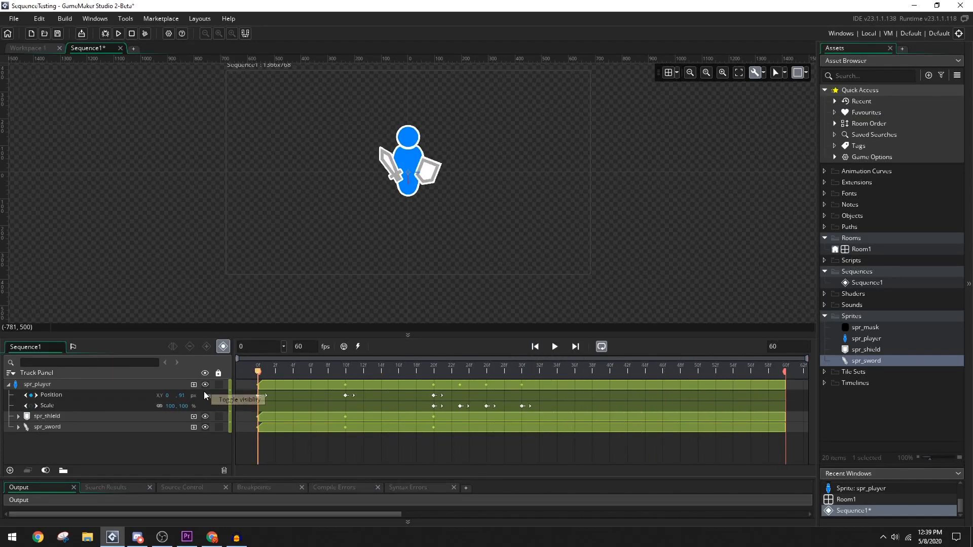
Step: Add the spr_mask sprite to the sequence at frame 0 and create a clipping mask group
left_click(867, 327)
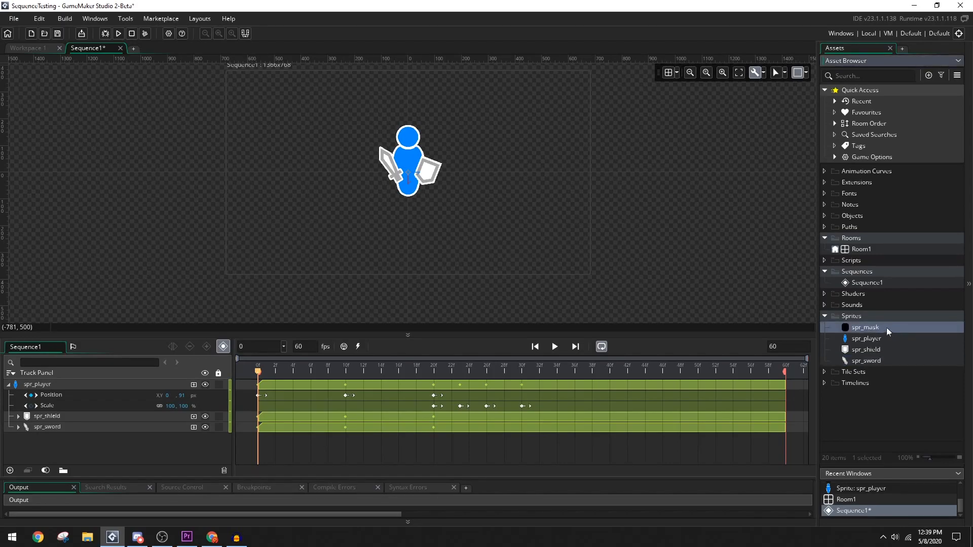
left_click_drag(875, 329, 150, 446)
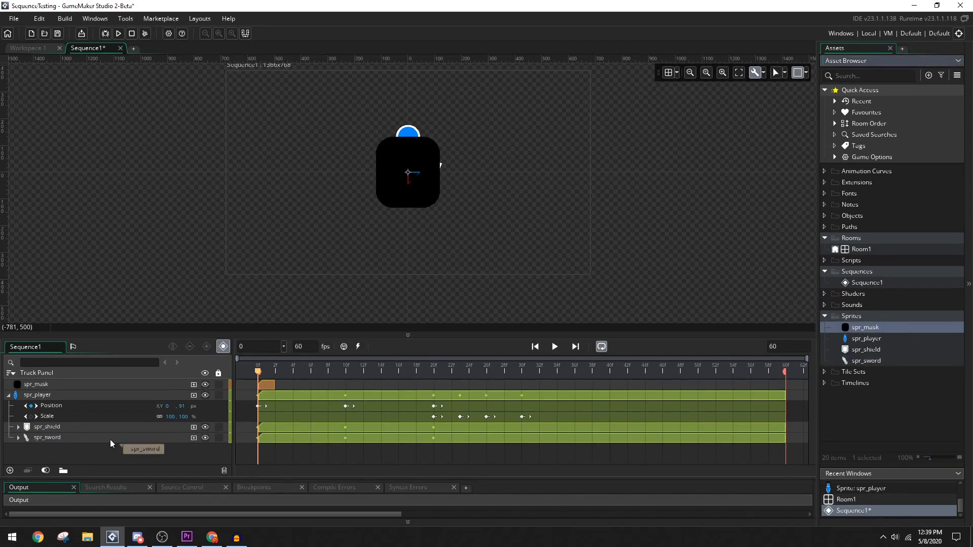
left_click(57, 386)
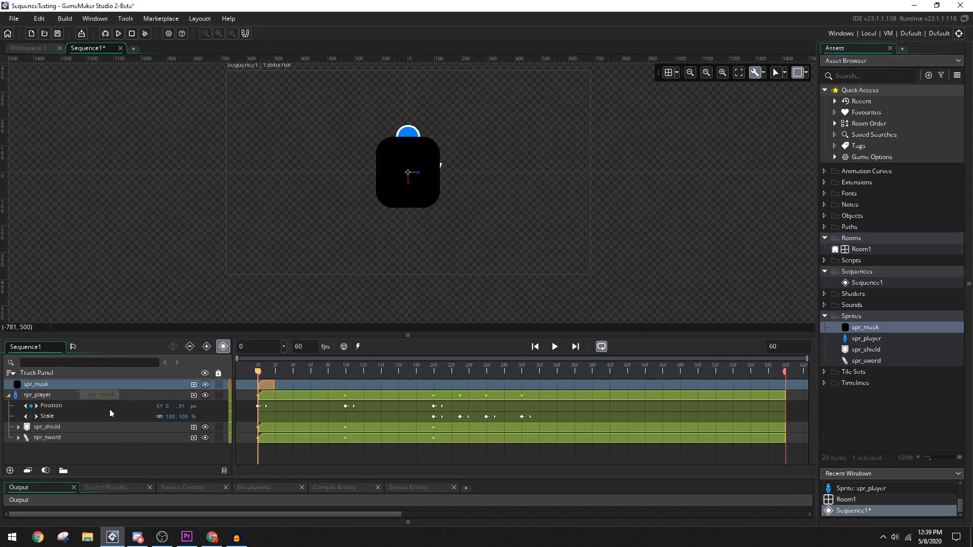
left_click(45, 471)
left_click(30, 449)
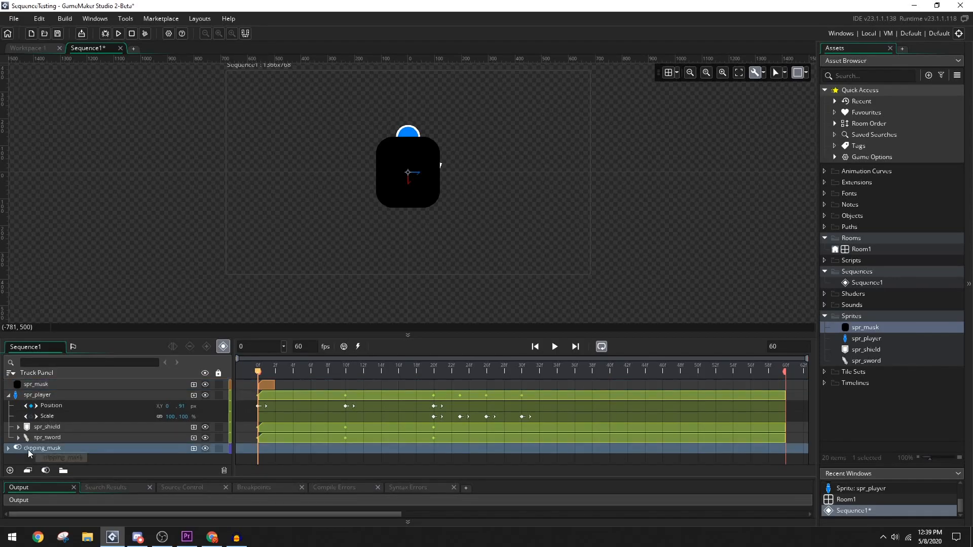
scroll(83, 443, "down", 1)
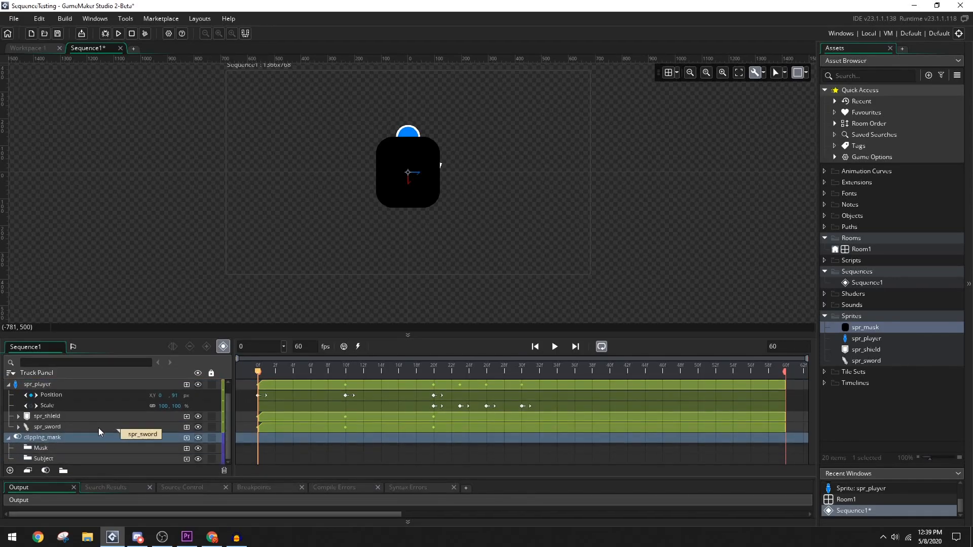
Step: Move the spr_mask track into the clipping mask's Mask folder and the spr_player track into its Subject folder
left_click(48, 448)
left_click(62, 458)
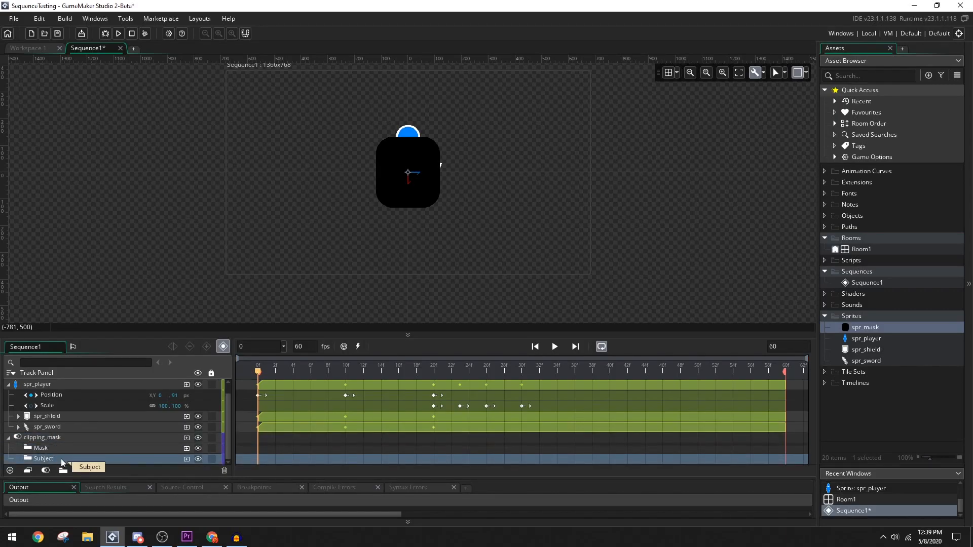
left_click(50, 451)
mouse_move(47, 451)
left_mouse_down()
mouse_move(54, 404)
mouse_move(50, 449)
left_mouse_up()
scroll(84, 452, "up", 1)
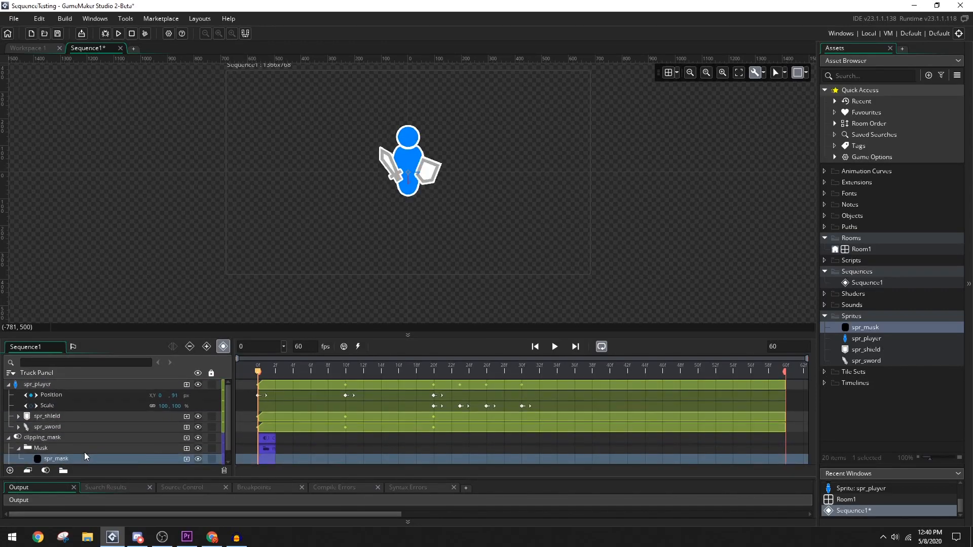
left_click_drag(51, 389, 61, 458)
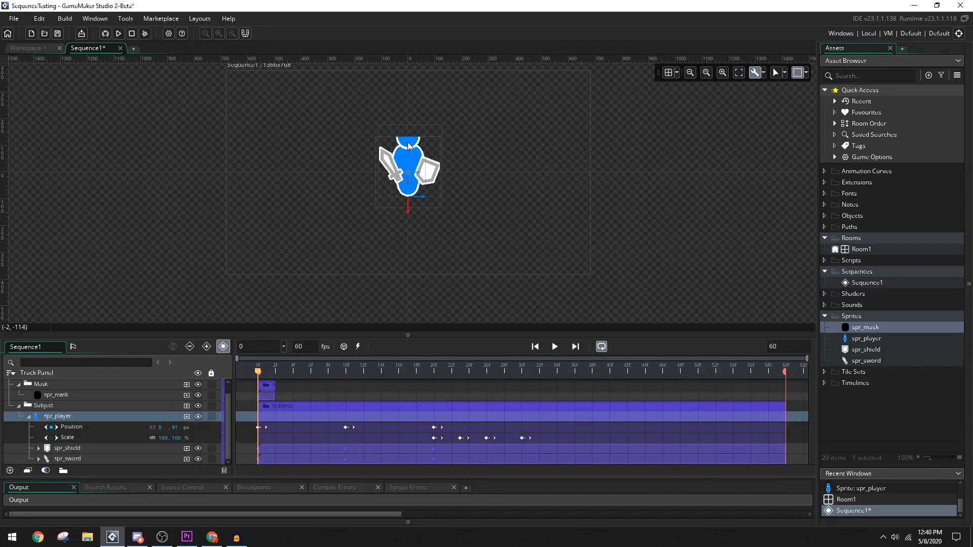
Step: Play the masked sequence, examine the Mask and Subject tracks, and return the playhead to frame 0
mouse_move(416, 135)
left_click(555, 347)
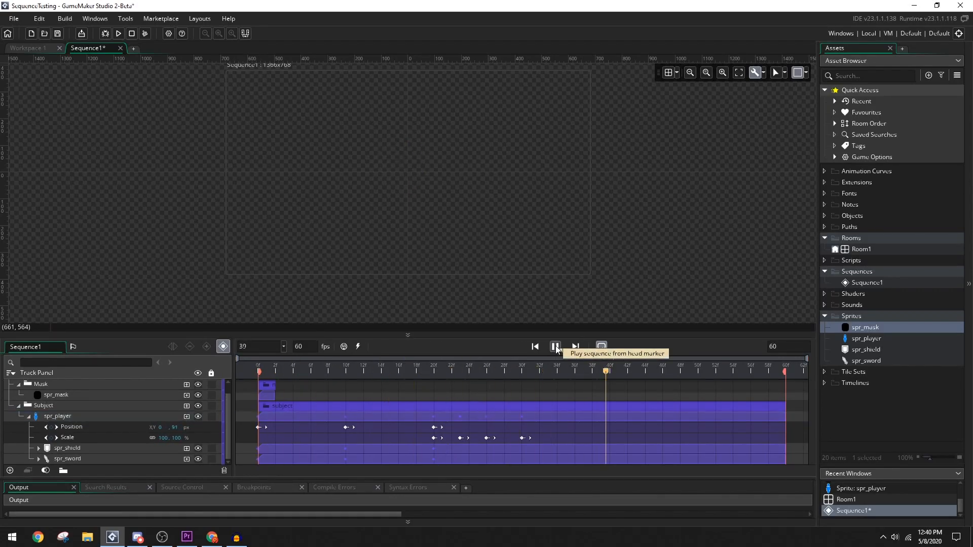
left_click(555, 348)
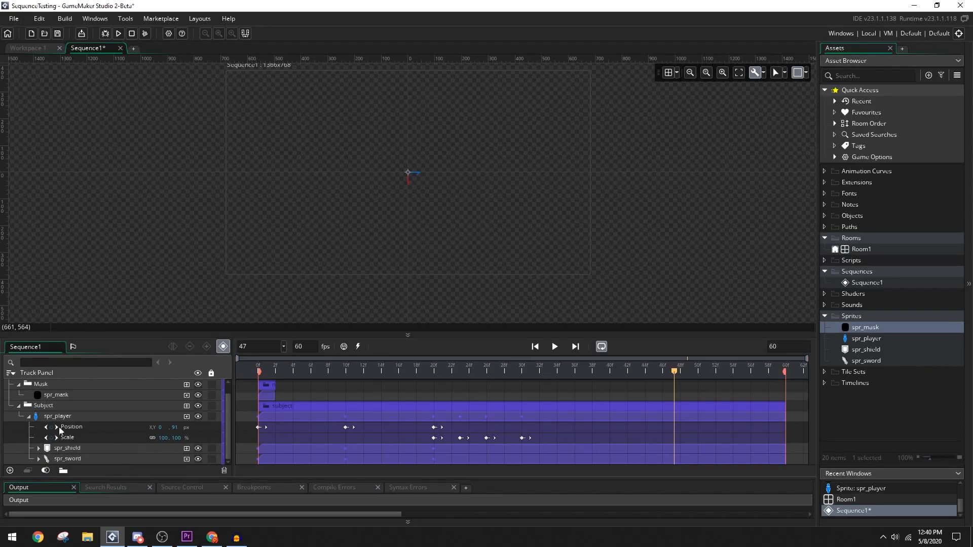
left_click(19, 406)
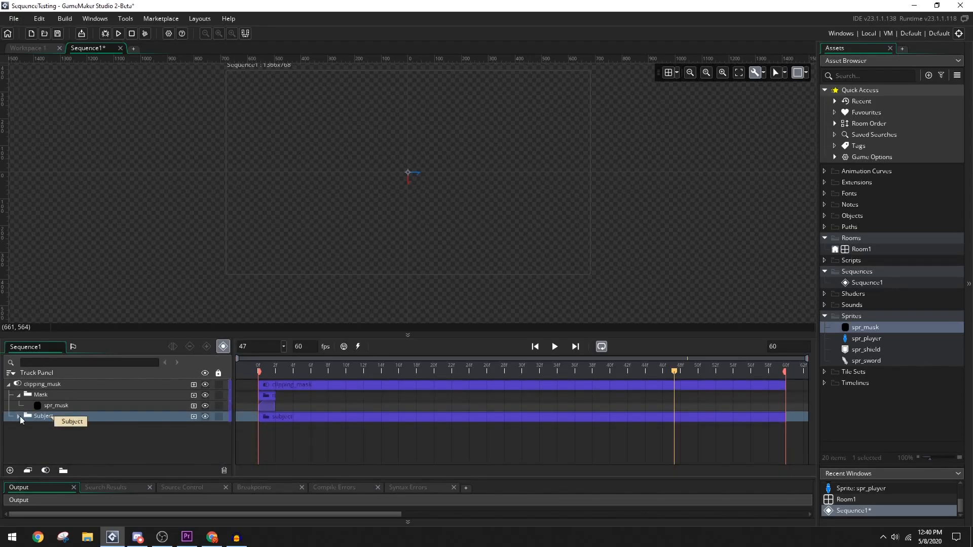
double_click(44, 418)
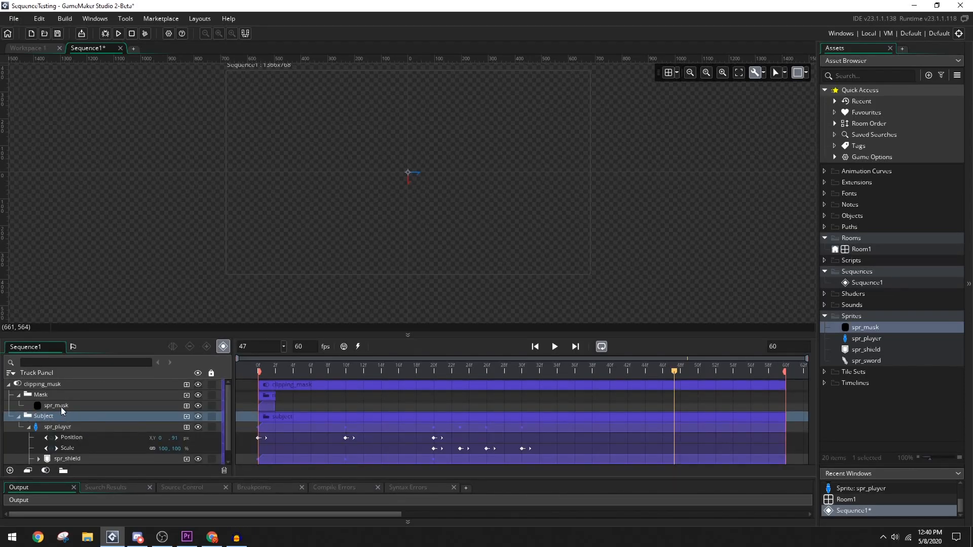
left_click(57, 406)
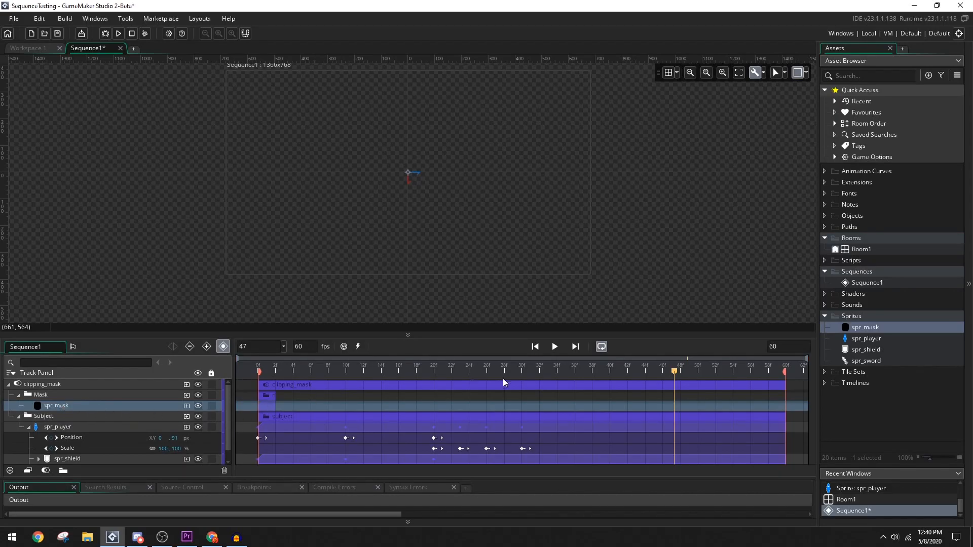
left_click_drag(676, 369, 174, 377)
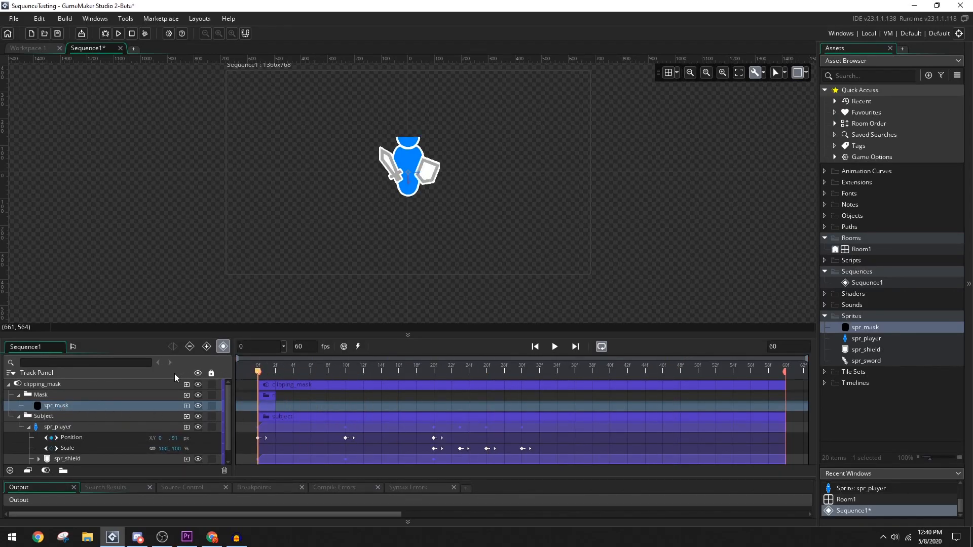
mouse_move(258, 372)
left_mouse_down()
mouse_move(285, 370)
mouse_move(248, 368)
left_mouse_up()
mouse_move(259, 370)
left_mouse_down()
mouse_move(278, 372)
mouse_move(257, 370)
left_mouse_up()
Step: Extend the spr_mask clip in the Mask folder to frame 60 and play the sequence
left_click(270, 394)
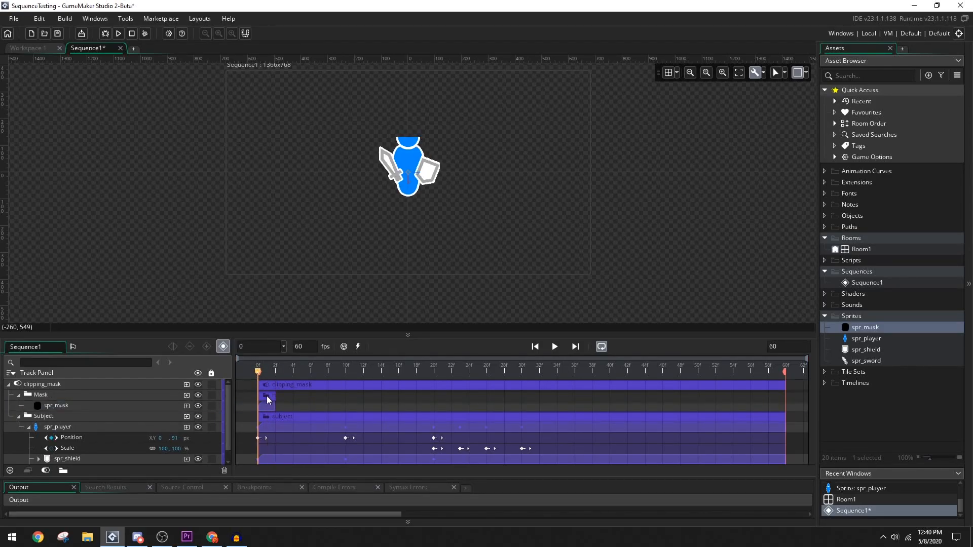
left_click(30, 388)
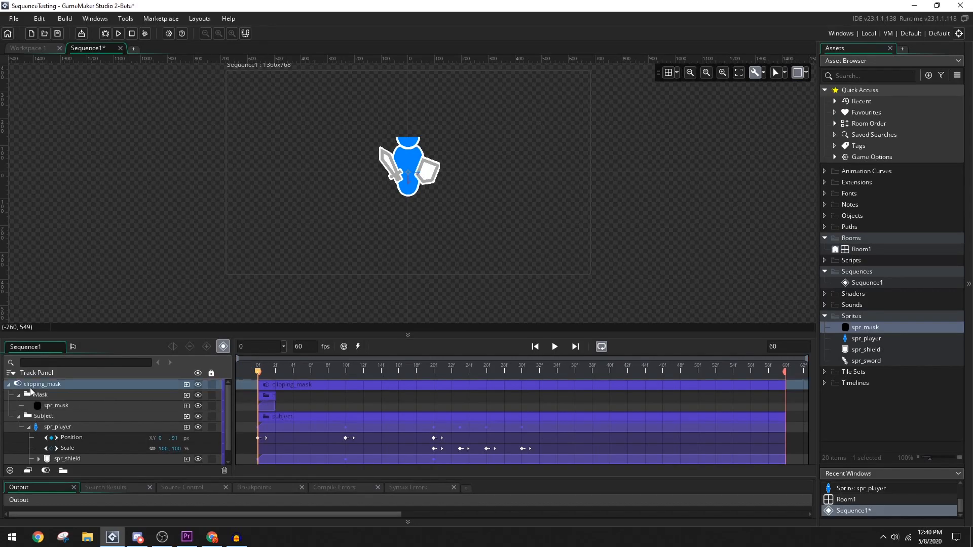
left_click(266, 398)
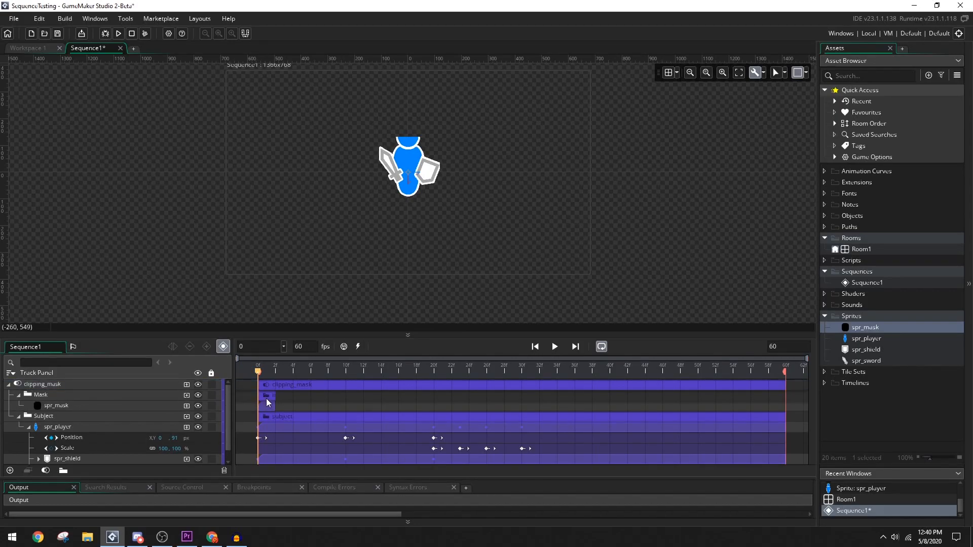
left_click(265, 407)
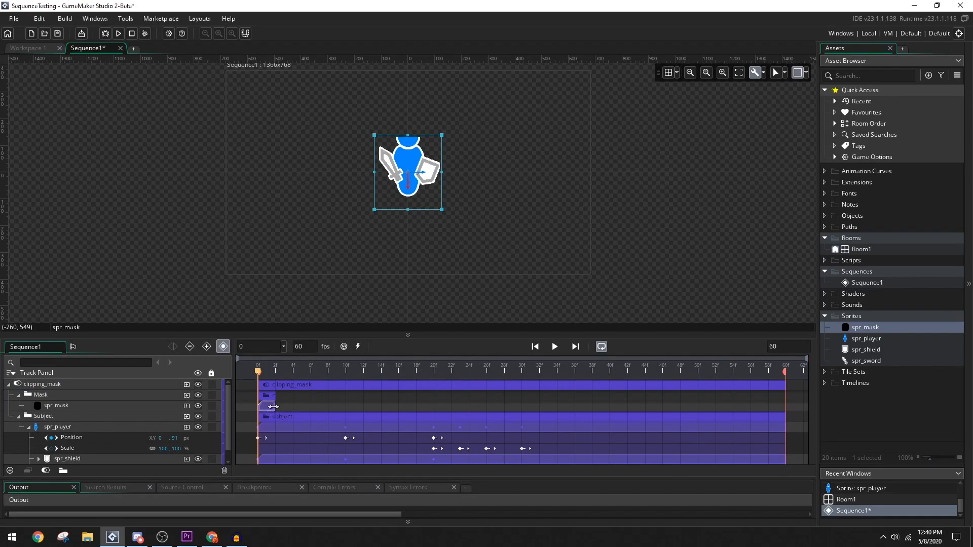
left_click_drag(292, 407, 786, 420)
left_click(554, 346)
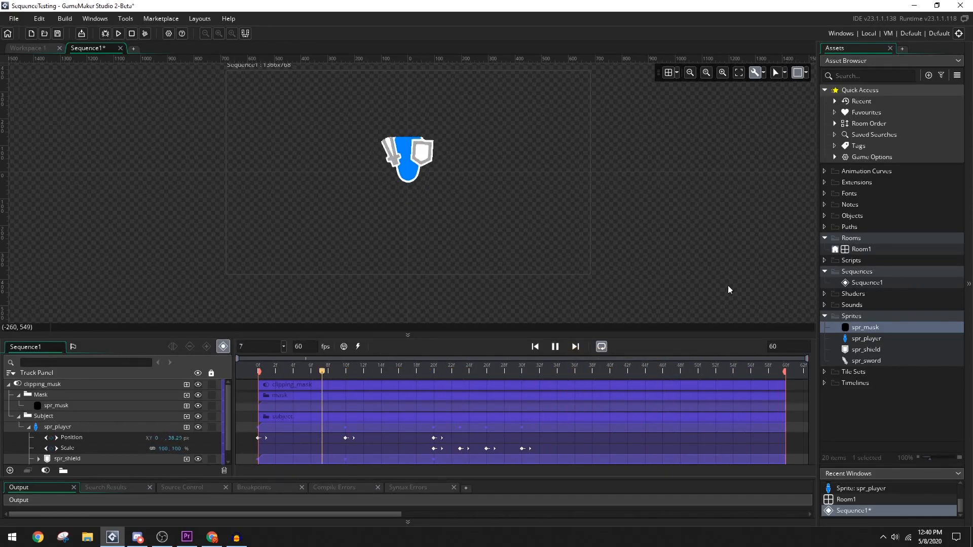
Step: Open the spr_mask sprite to examine its shape, return to Sequence1, and play the masked animation
double_click(865, 326)
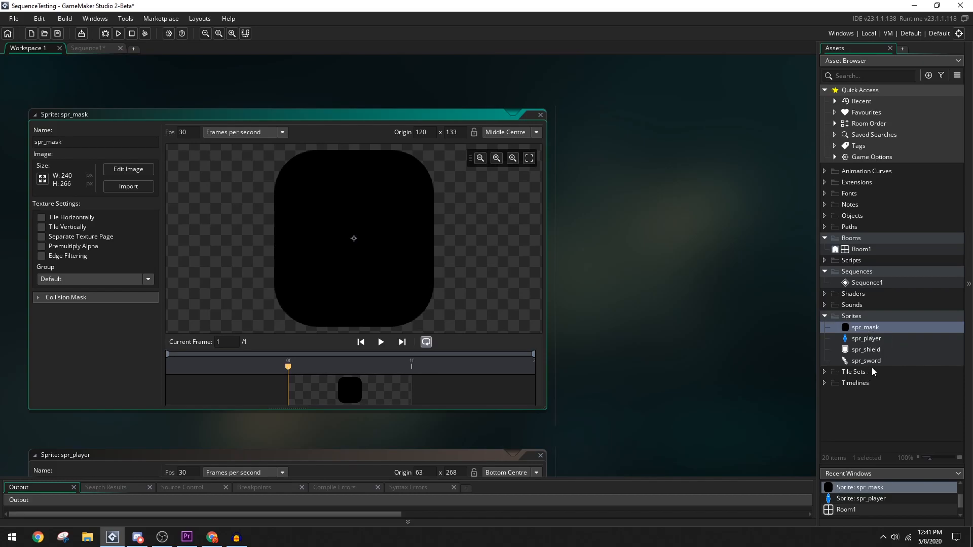
double_click(868, 284)
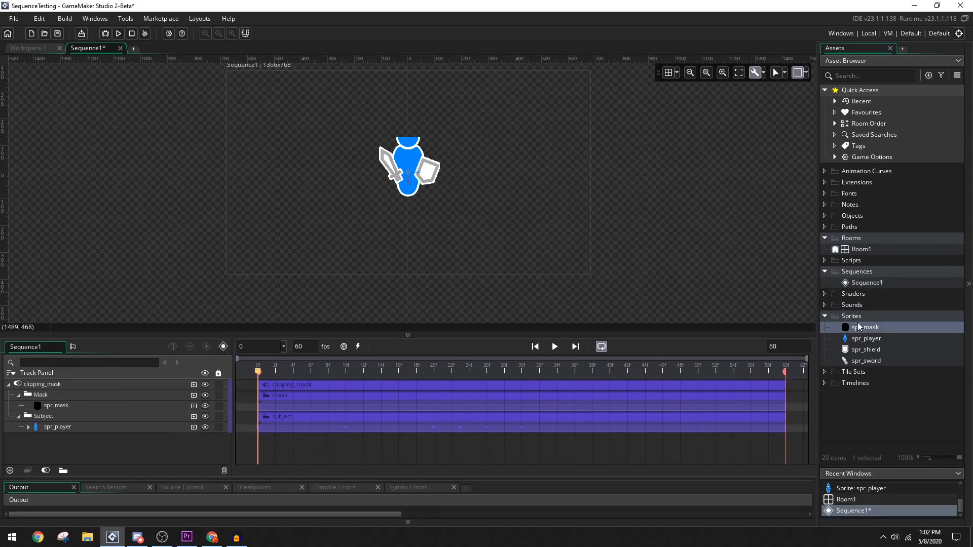
left_click(560, 347)
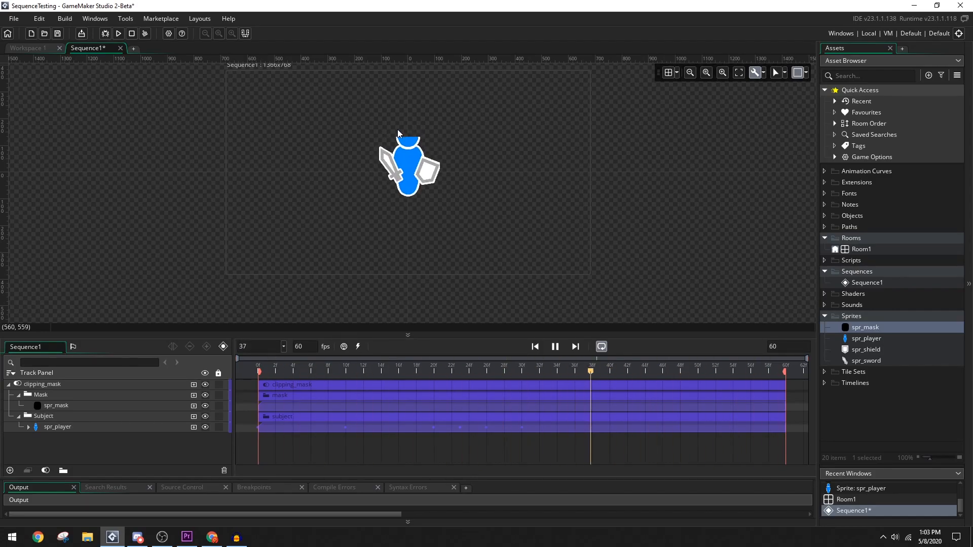
left_click(554, 346)
Step: Move the spr_mask clip up at frame 0 to cover the player's head, and play the sequence to check the clipping
left_click_drag(353, 378, 249, 378)
left_click(160, 406)
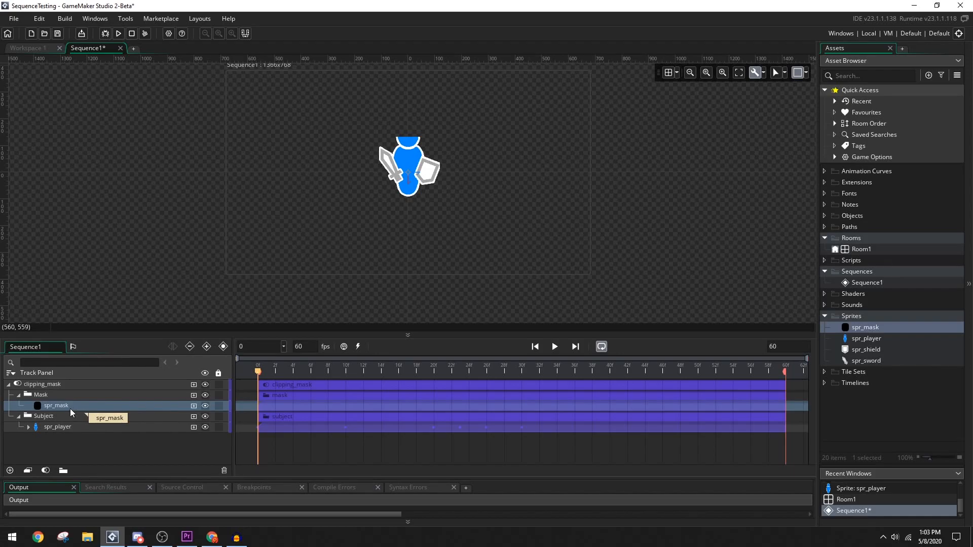
left_click_drag(408, 186, 407, 164)
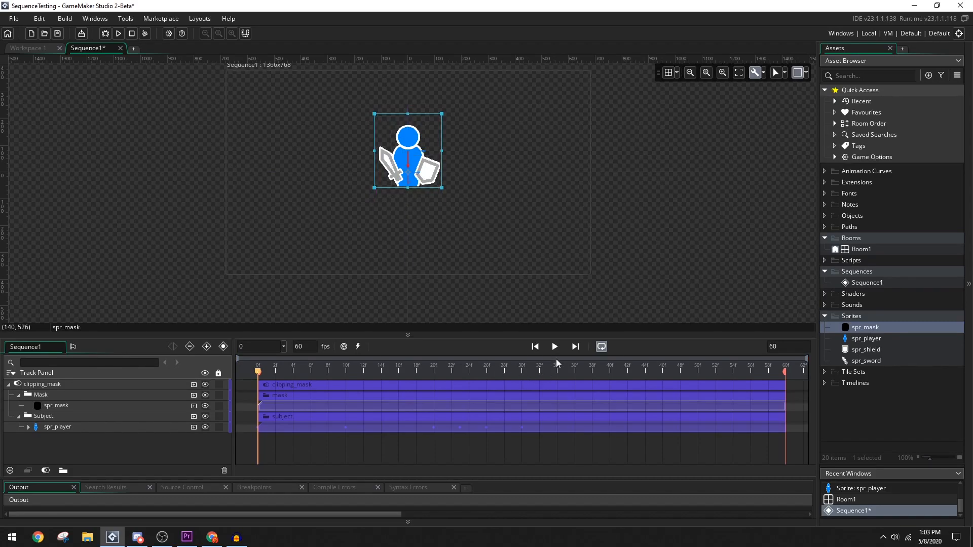
left_click(559, 347)
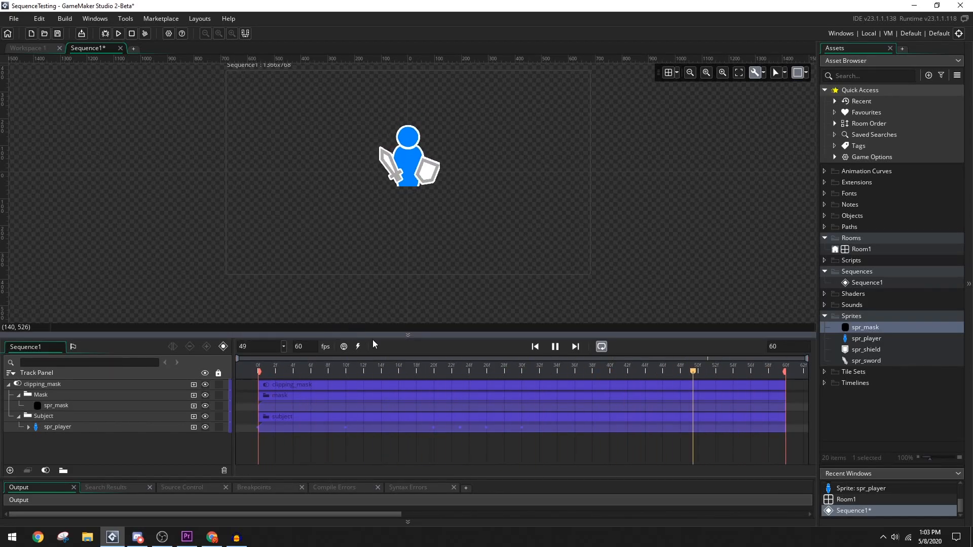
left_click(557, 346)
left_click(556, 346)
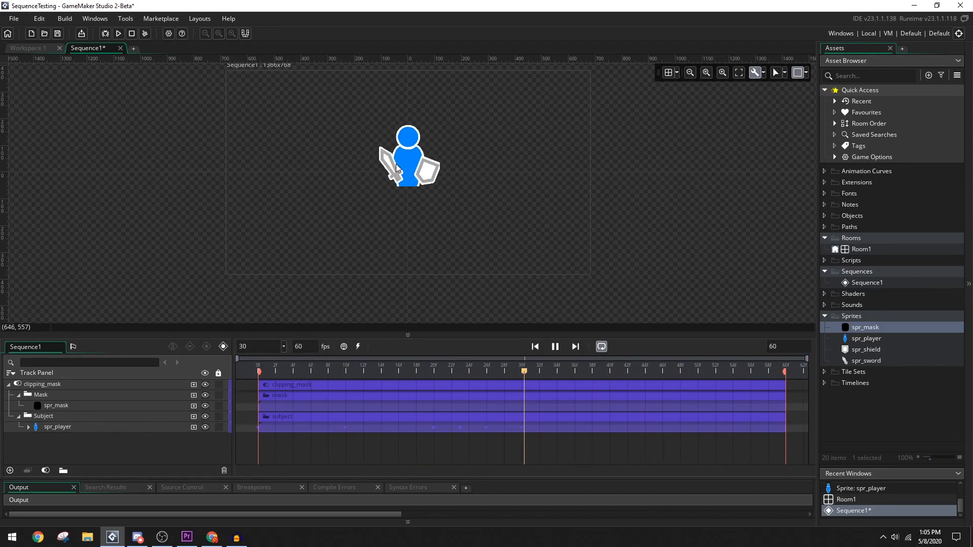
left_click(555, 347)
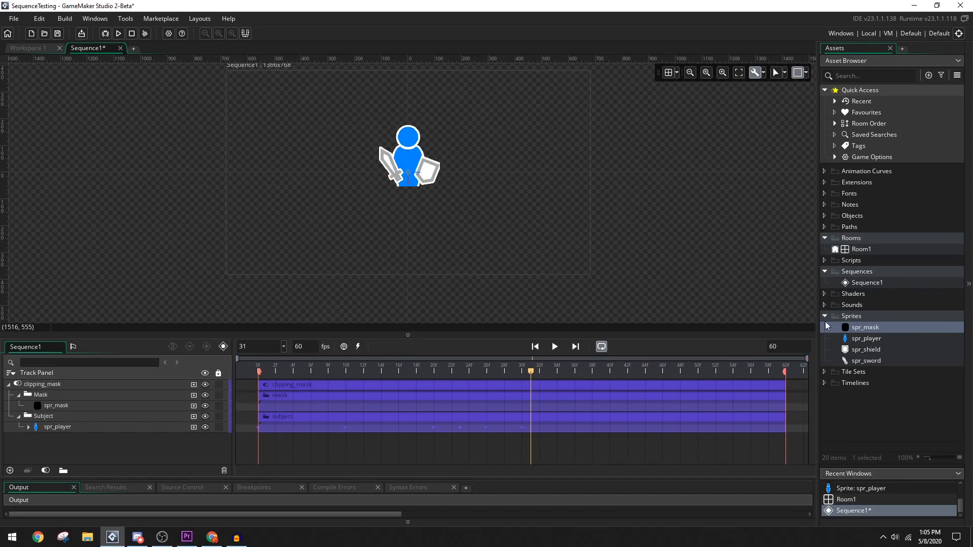
Step: Add a second spr_mask track below the clipping mask group at frame 31 and rename it background
left_click_drag(860, 327, 187, 442)
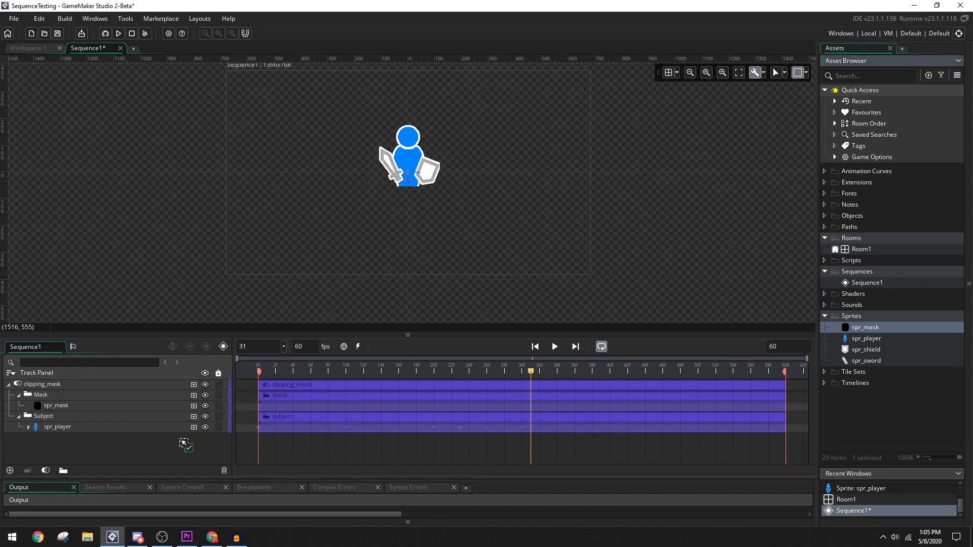
left_click_drag(93, 442, 184, 439)
left_click_drag(108, 455, 101, 457)
left_click_drag(41, 386, 49, 454)
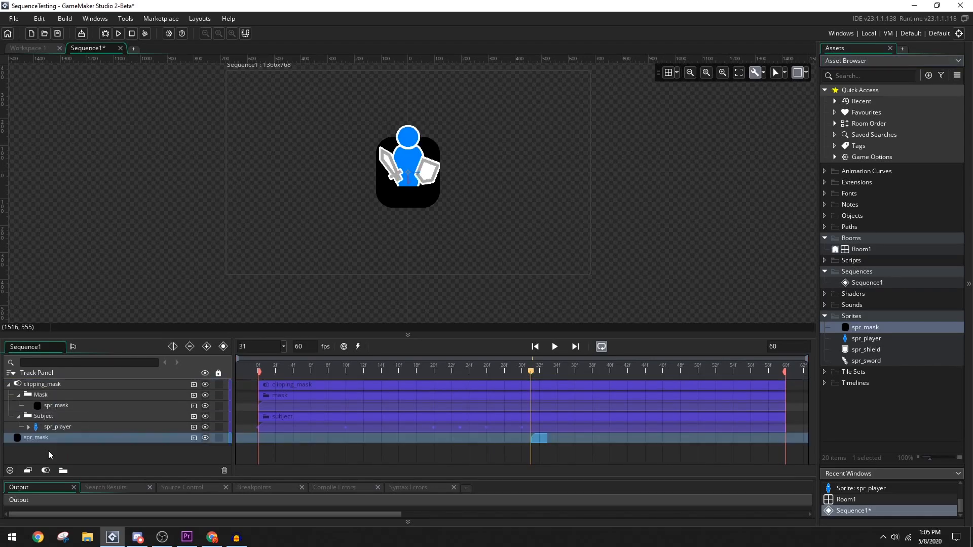
double_click(44, 437)
type("background")
Step: Move the background sprite straight up on the canvas to align with the clipping mask's shape
left_click(402, 187)
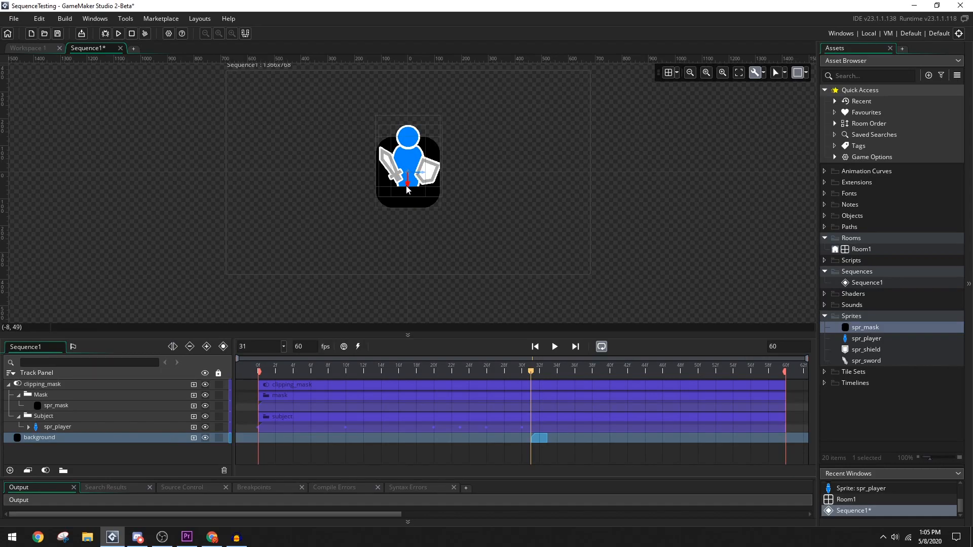
left_click(408, 174)
left_click_drag(408, 173, 408, 169)
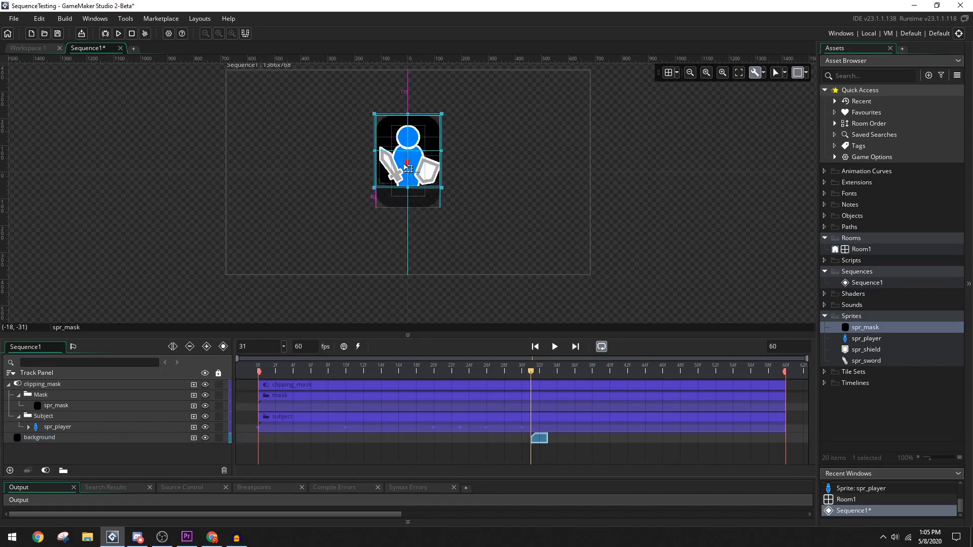
Step: Move the background clip to frame 0, extend it to span frames 0 to 60, and play the sequence to check it
left_click(555, 347)
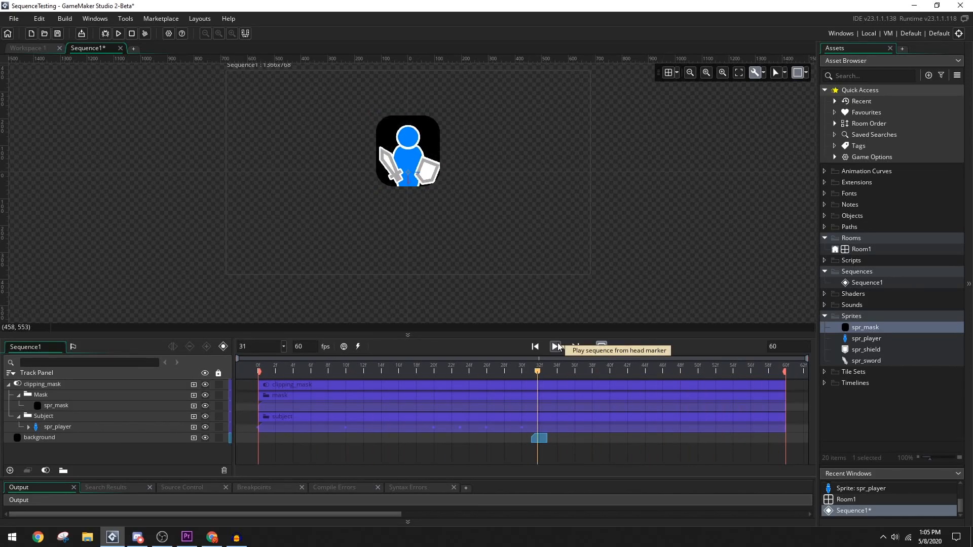
left_click(555, 346)
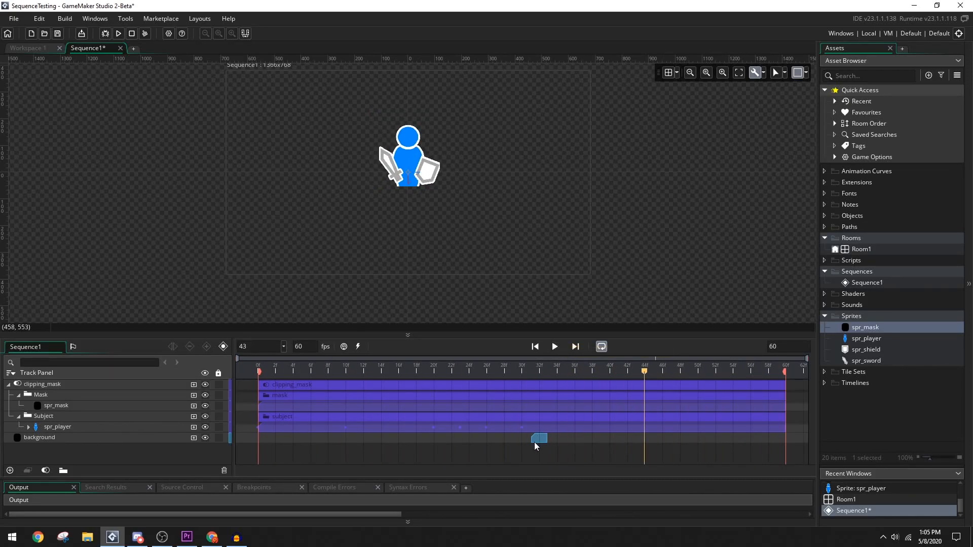
left_click_drag(524, 373, 258, 373)
left_click(267, 434)
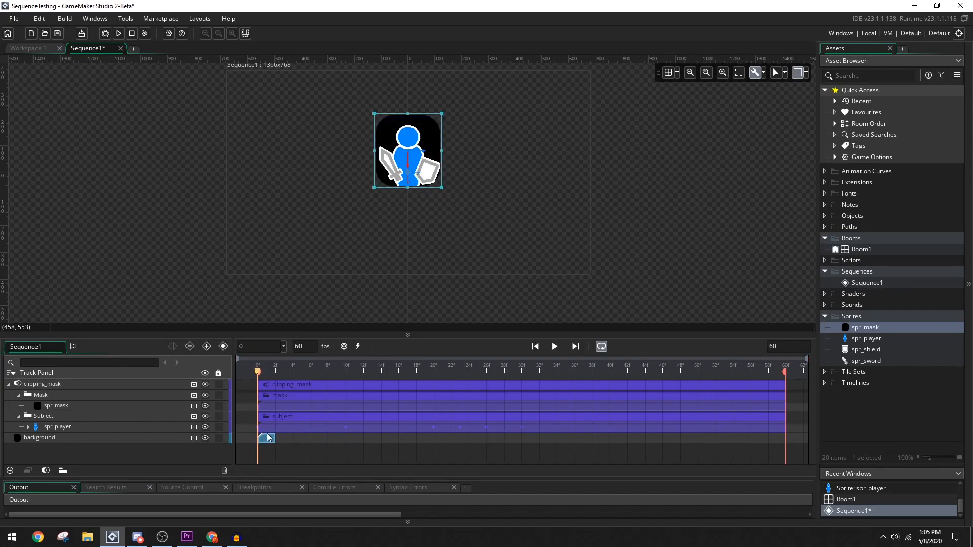
left_click_drag(275, 439, 760, 439)
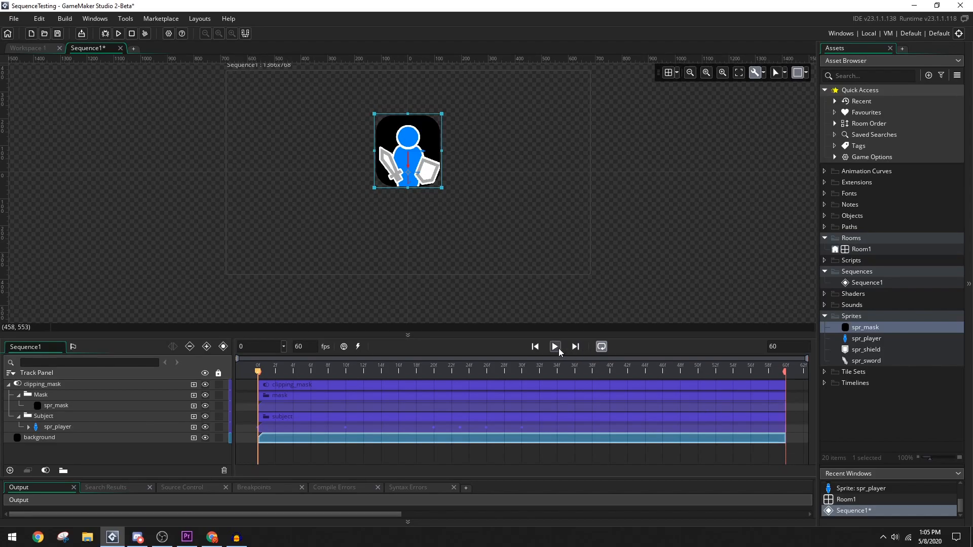
left_click(559, 350)
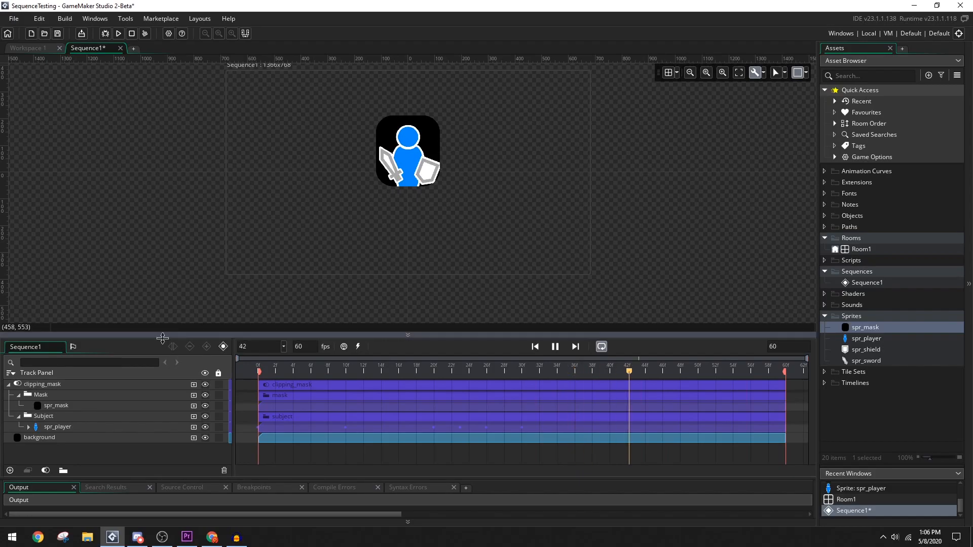
Step: Collapse the Subject and Mask groups under clipping_mask, and play the sequence with the background track selected
left_click(59, 407)
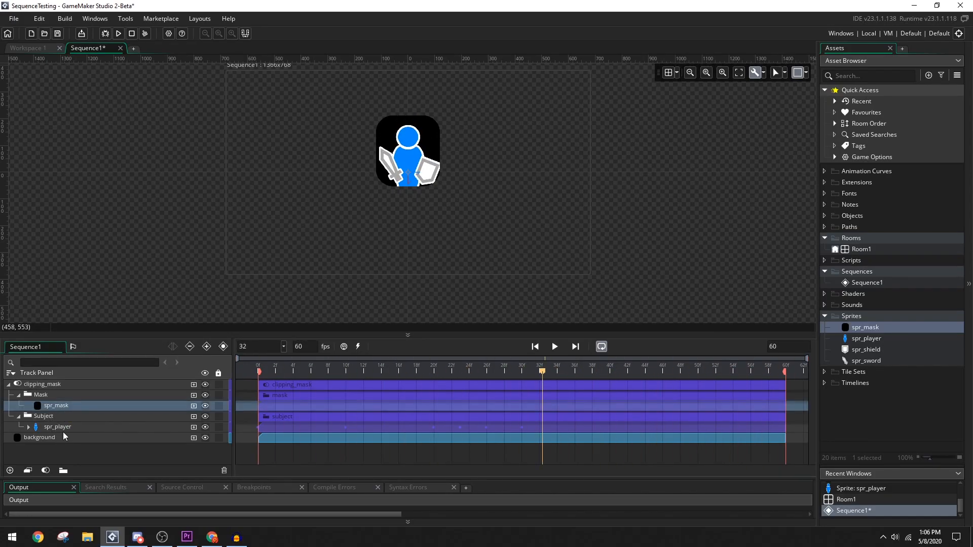
left_click(29, 427)
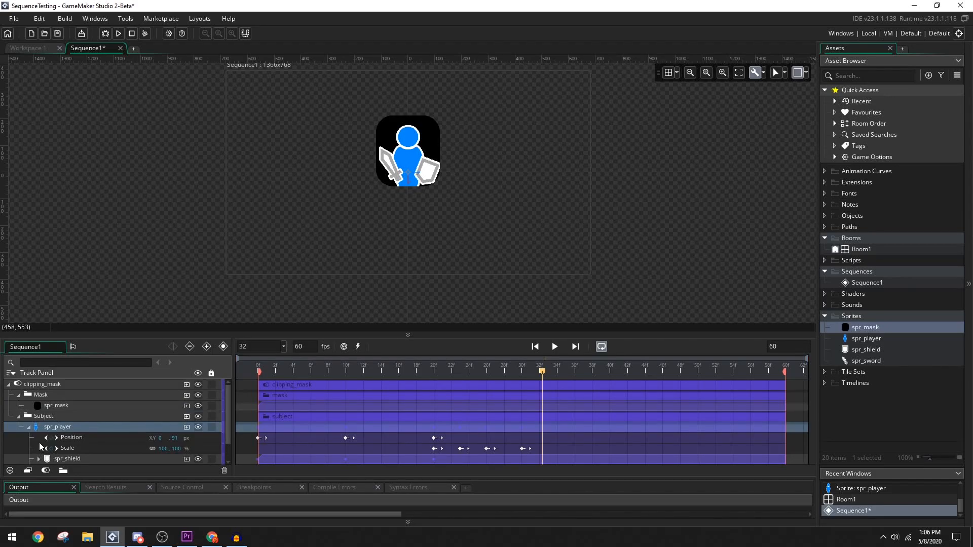
left_click(28, 427)
left_click(19, 416)
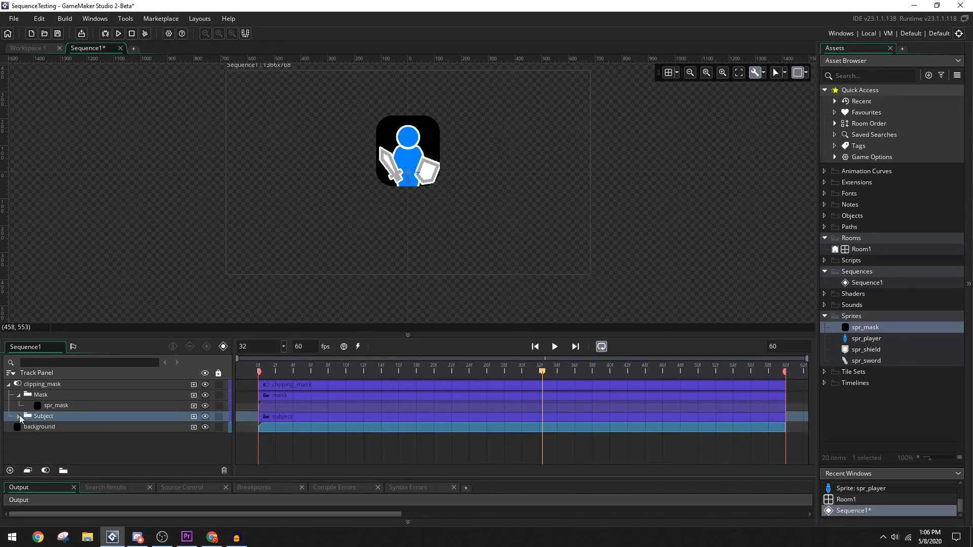
left_click(18, 396)
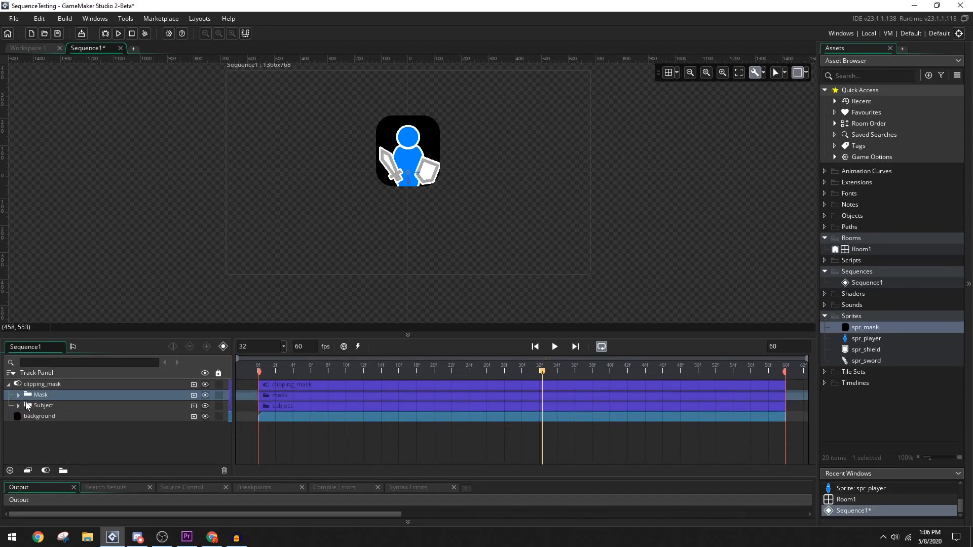
left_click(83, 418)
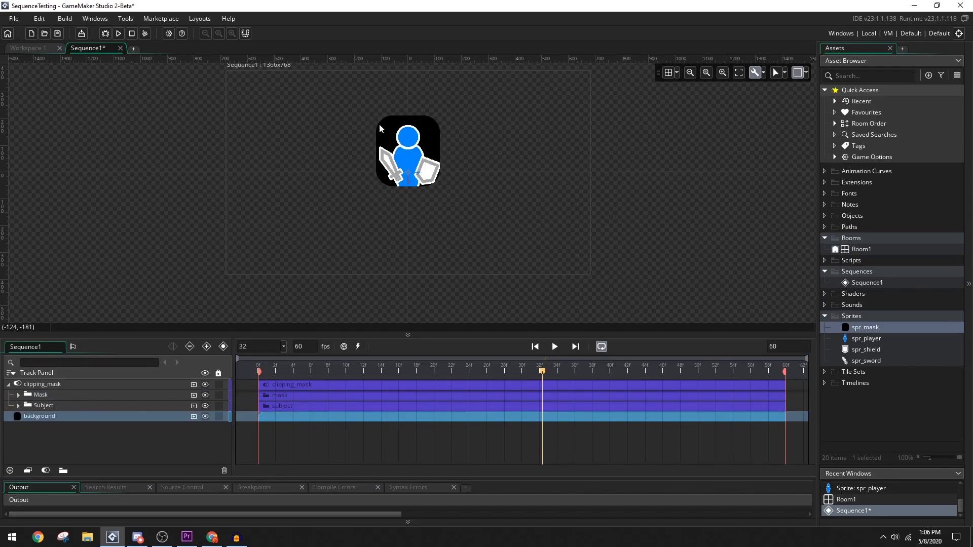
left_click(560, 353)
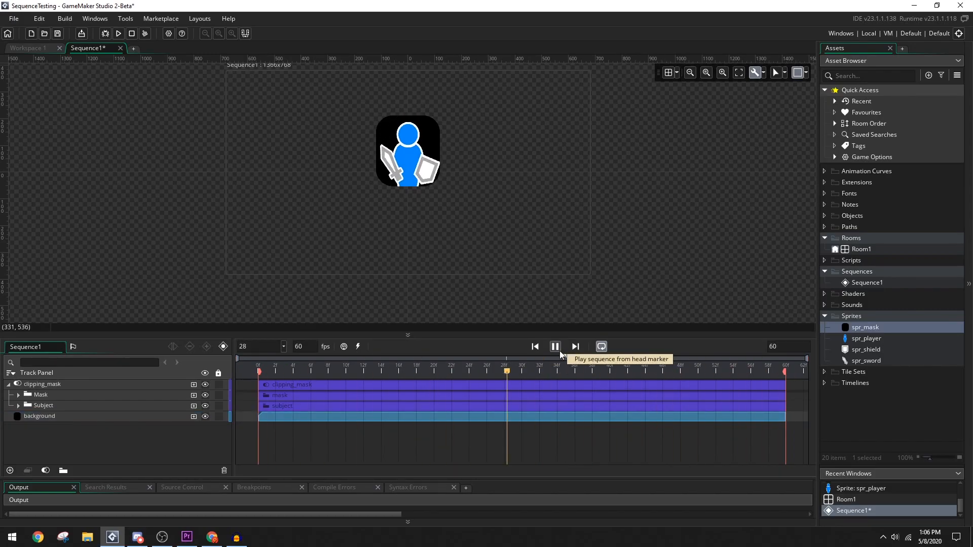